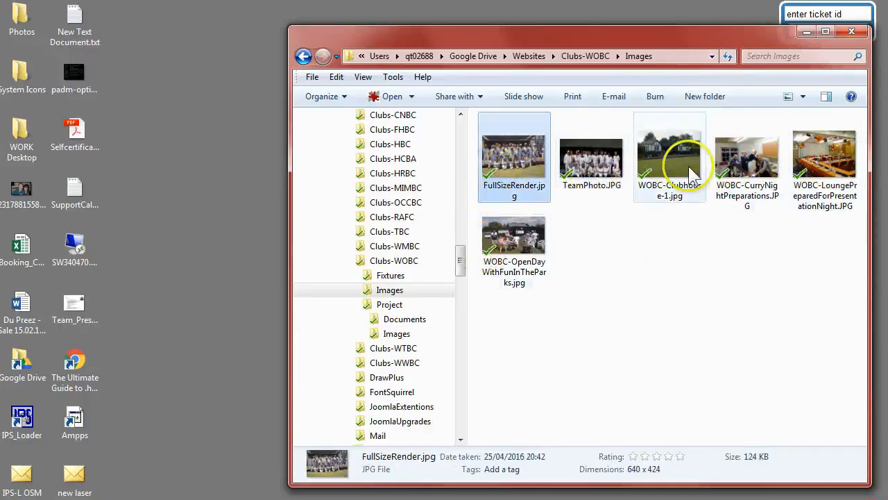
{"action": "key", "text": "alt+Tab"}
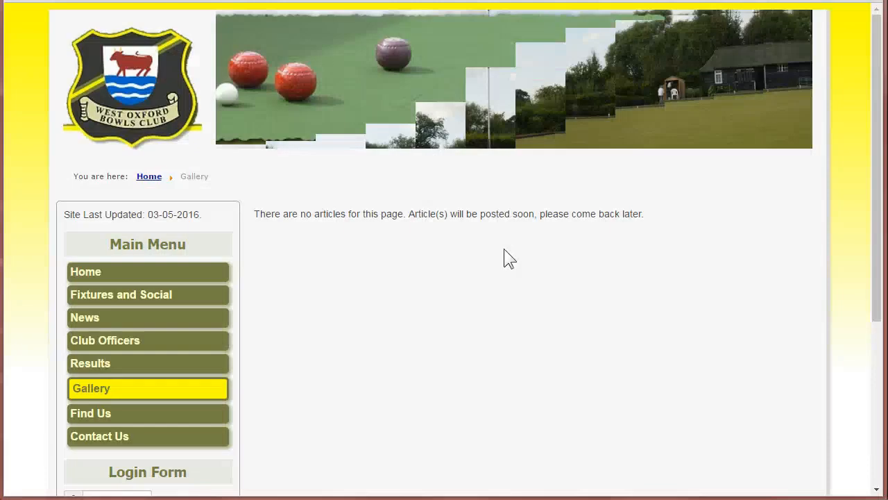
{"action": "key", "text": "Tab"}
{"action": "key", "text": "Tab"}
{"action": "key", "text": "Tab"}
{"action": "key", "text": "Tab"}
{"action": "key", "text": "Tab"}
{"action": "key", "text": "Tab"}
{"action": "key", "text": "Tab"}
{"action": "key", "text": "Tab"}
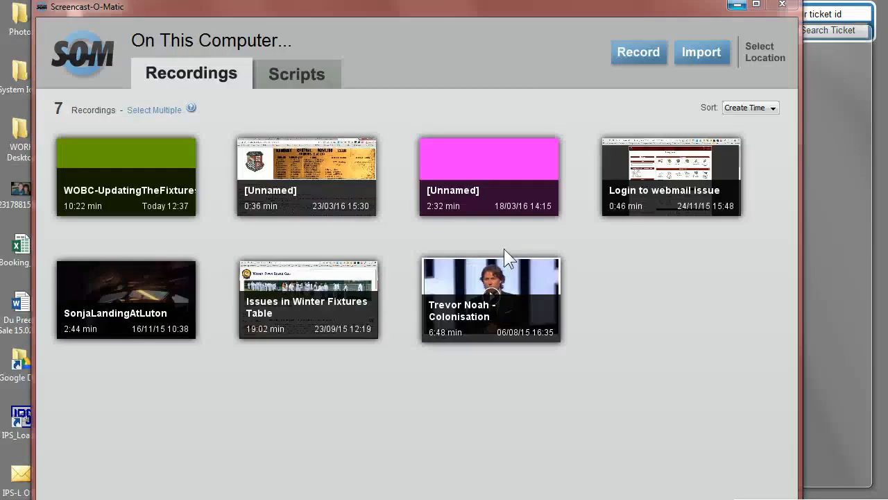
Open FullSizeRender.jpg from the Clubs-WOBC Images folder in IrfanView.
{"action": "left_click", "coordinate": [817, 82]}
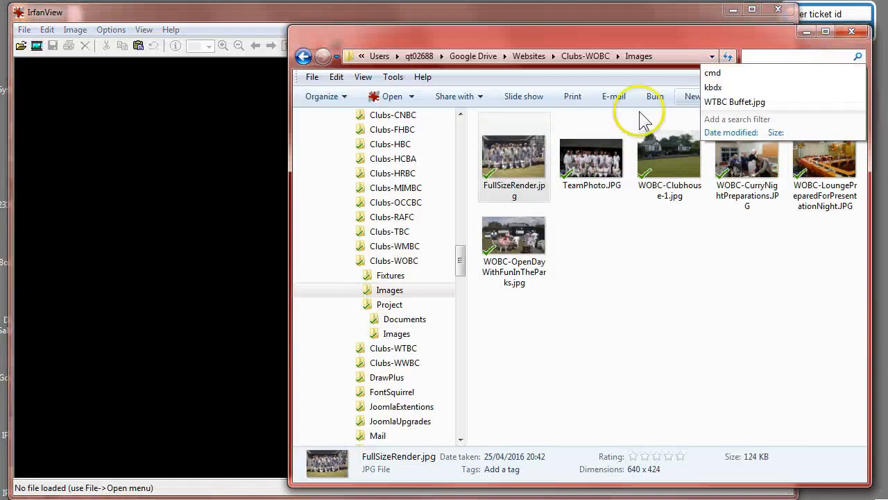
{"action": "left_click_drag", "start_coordinate": [511, 148], "coordinate": [176, 234]}
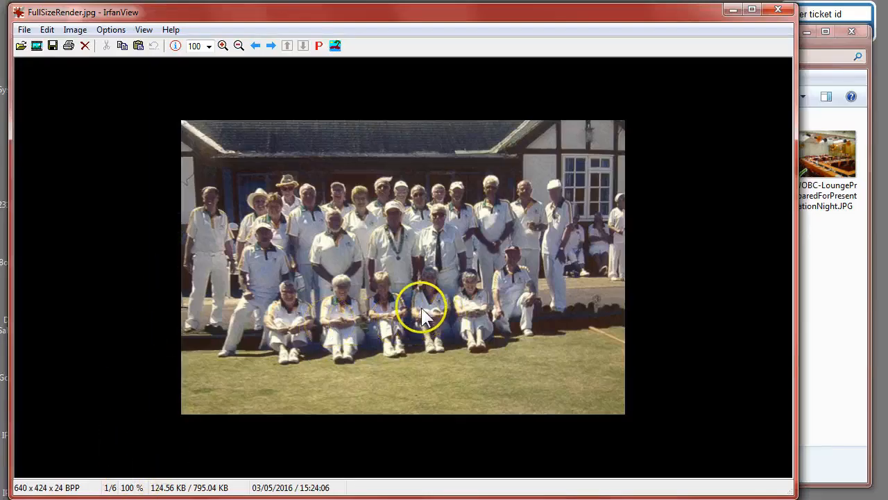
Advance to WOBC-Clubhouse-1.jpg and resize it to the 1024 x 768 pixel standard dimension.
{"action": "left_click", "coordinate": [271, 45]}
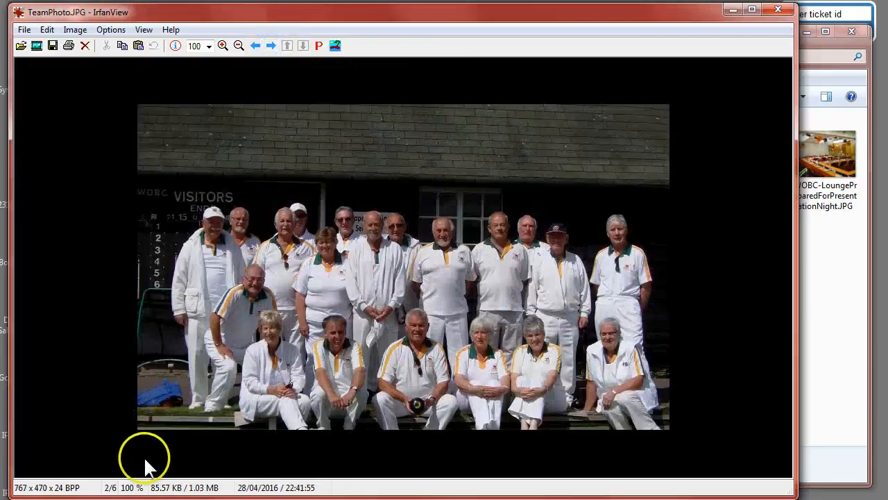
{"action": "left_click", "coordinate": [271, 45]}
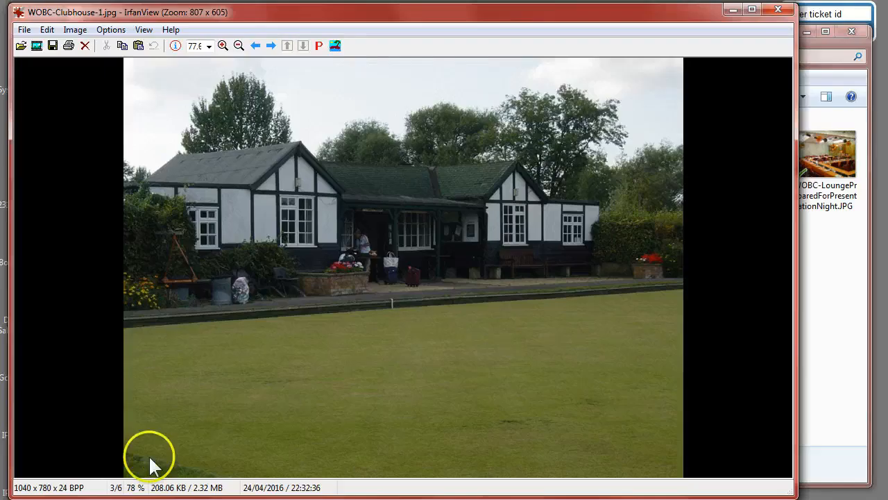
{"action": "left_click", "coordinate": [75, 30]}
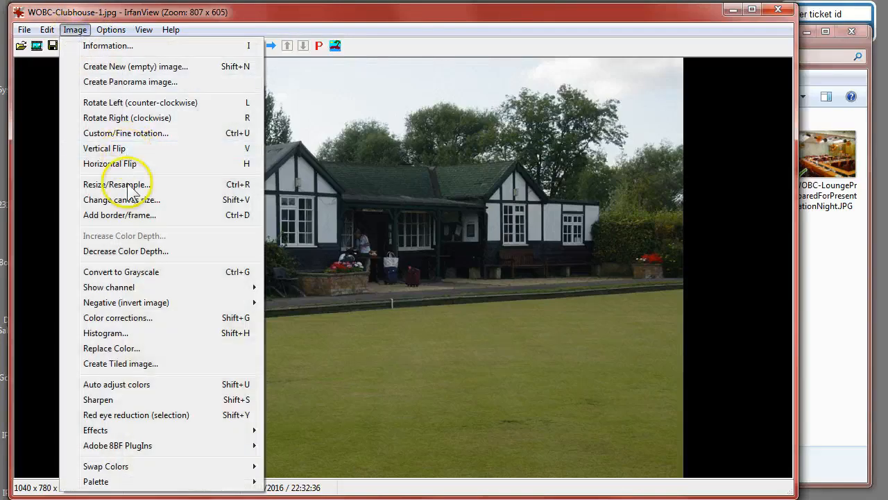
{"action": "left_click", "coordinate": [126, 186]}
{"action": "double_click", "coordinate": [297, 212]}
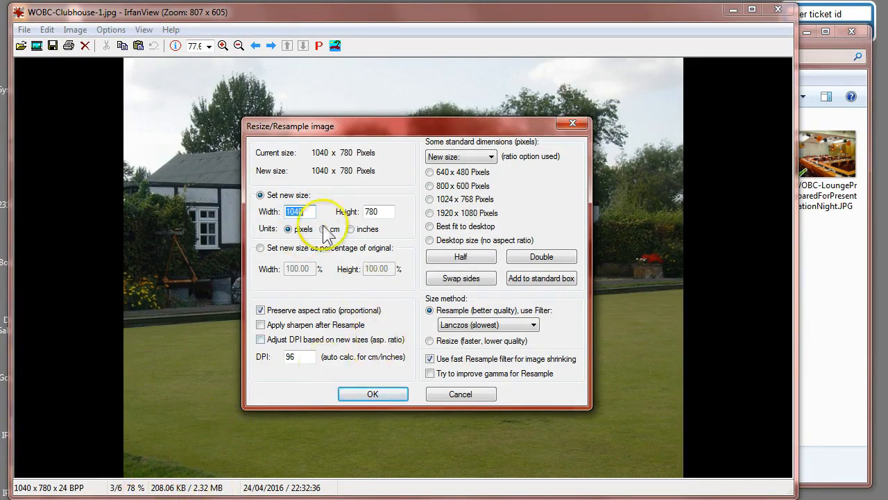
{"action": "left_click", "coordinate": [430, 199]}
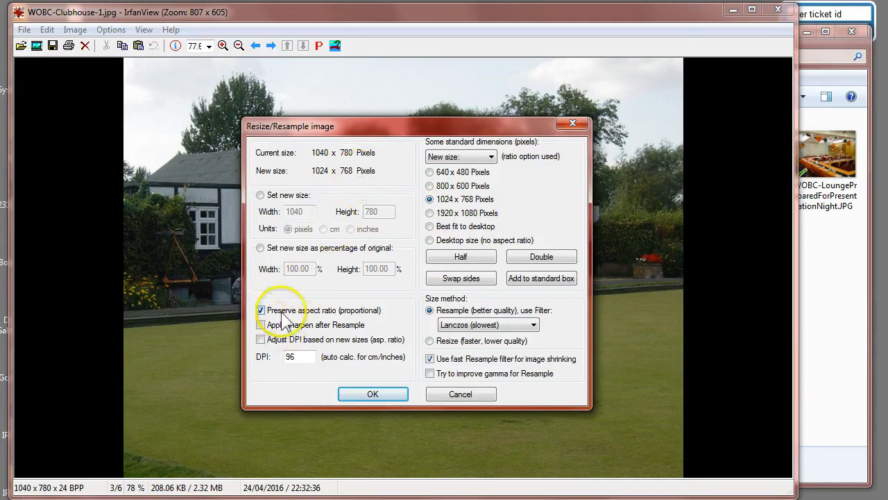
{"action": "left_click", "coordinate": [373, 393]}
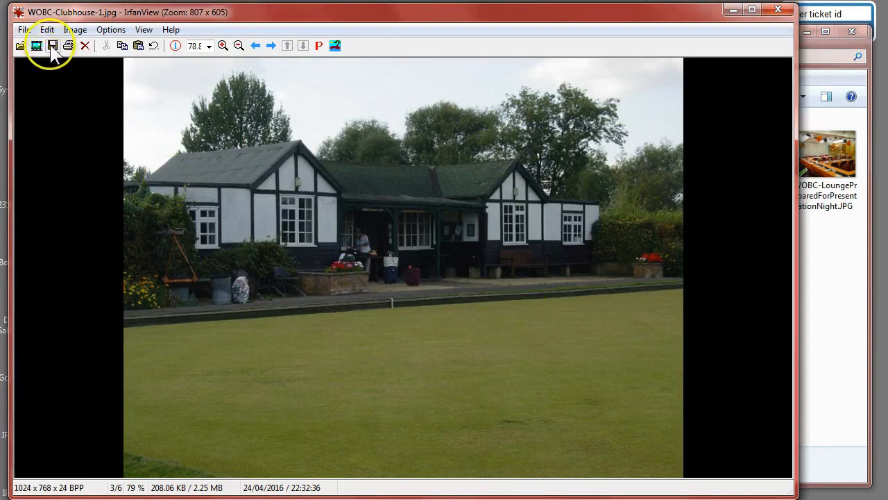
Save the resized image over the original WOBC-Clubhouse-1.jpg in the Images folder.
{"action": "left_click", "coordinate": [24, 30]}
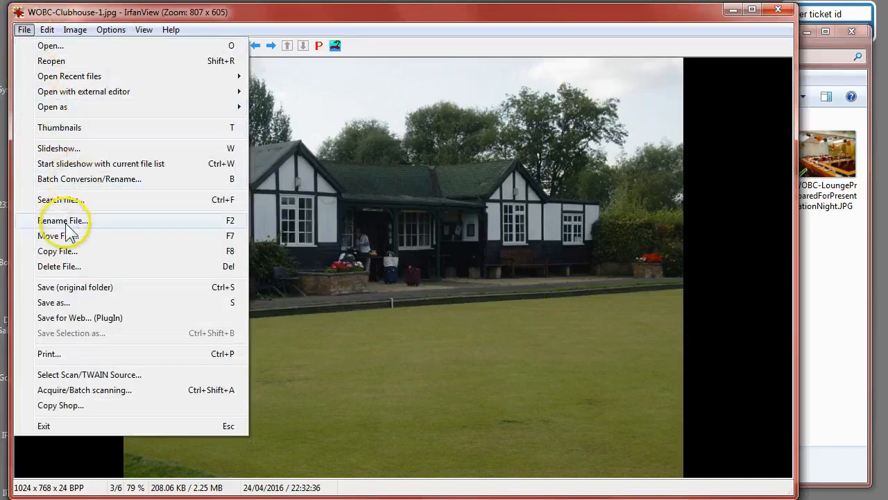
{"action": "left_click", "coordinate": [66, 288]}
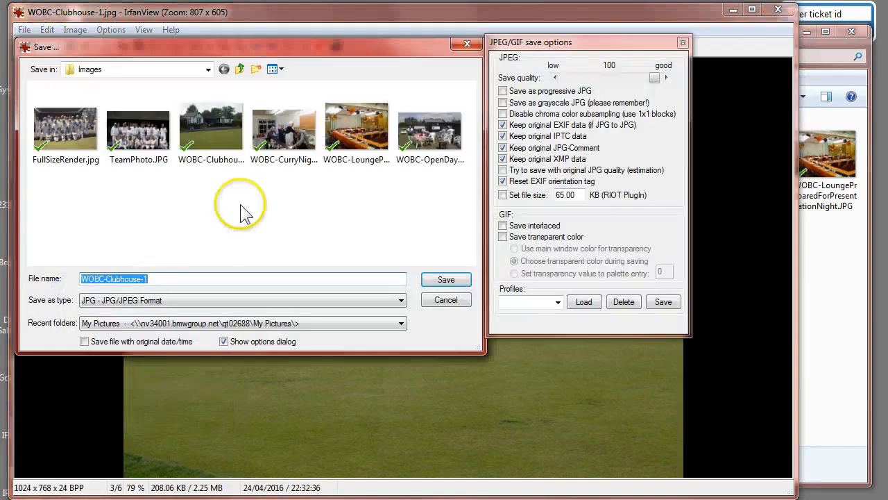
{"action": "left_click", "coordinate": [156, 280]}
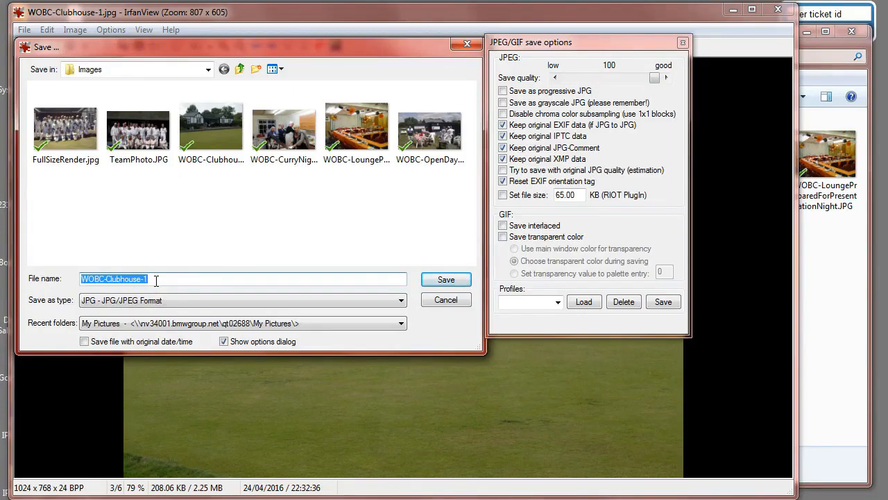
{"action": "left_click", "coordinate": [446, 280]}
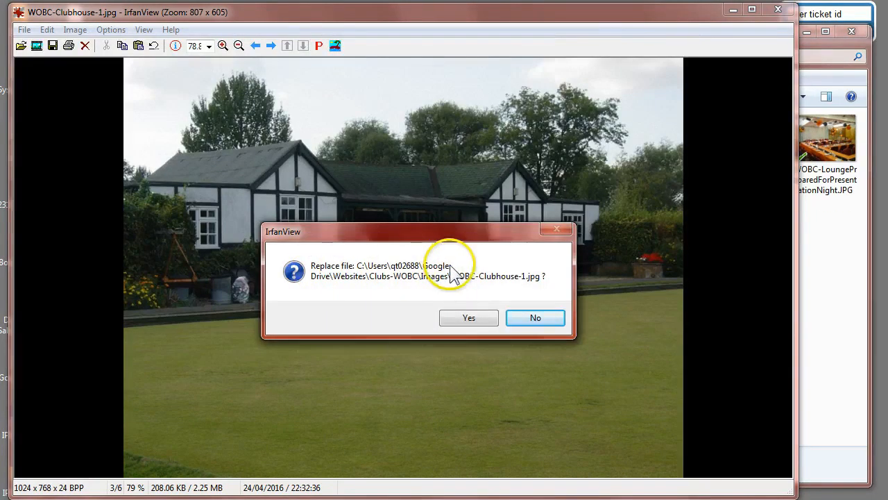
{"action": "left_click", "coordinate": [468, 317]}
Advance to WOBC-LoungePreparedForPresentationNight.JPG and resize it to 1024 x 768 pixels.
{"action": "left_click", "coordinate": [271, 45]}
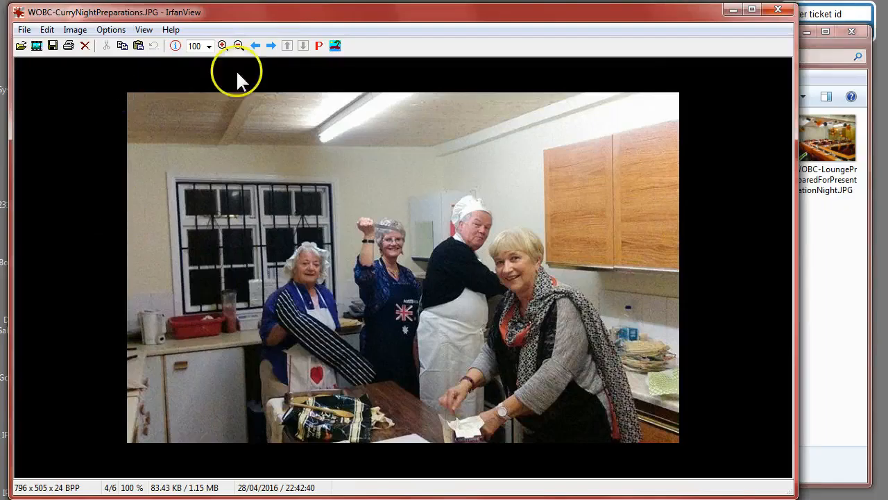
{"action": "left_click", "coordinate": [271, 45]}
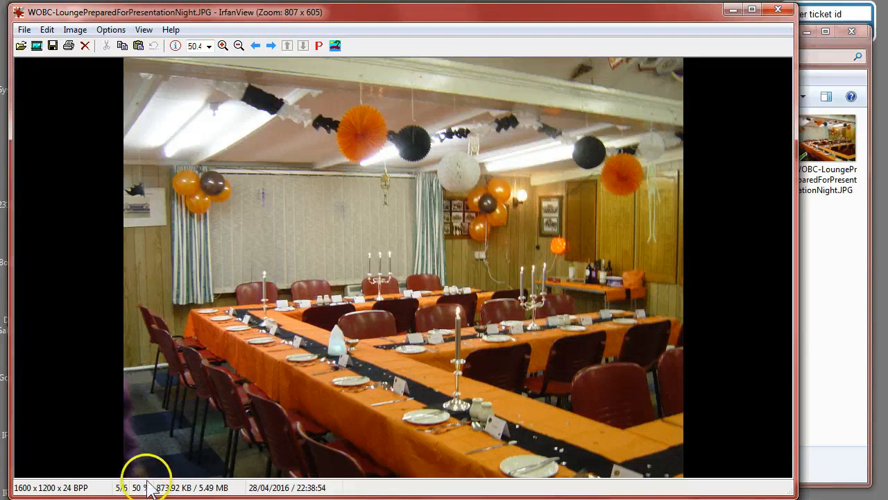
{"action": "left_click", "coordinate": [74, 30]}
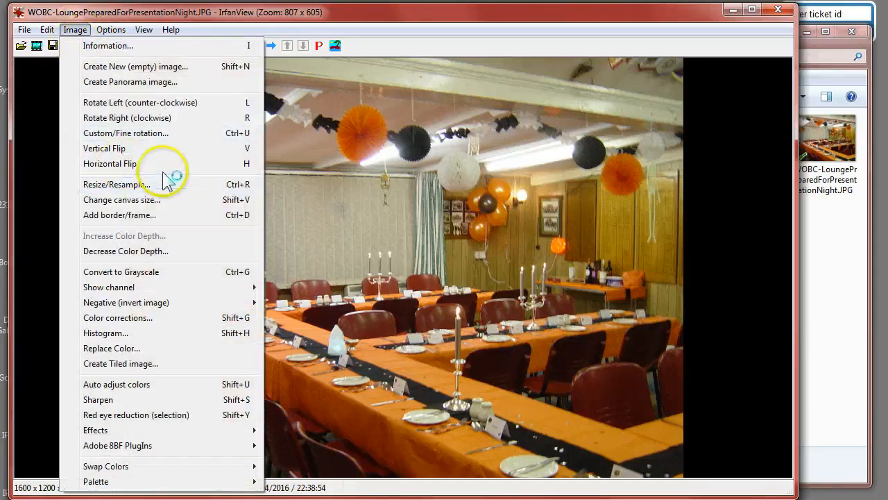
{"action": "left_click", "coordinate": [121, 184]}
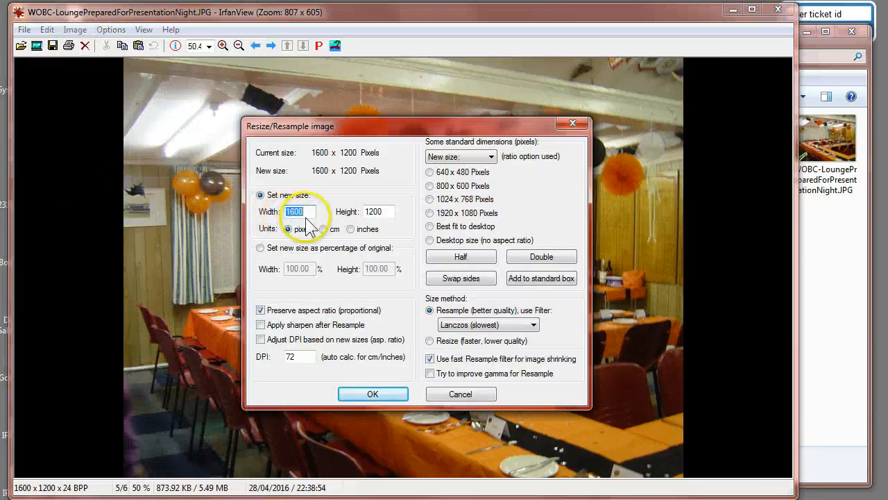
{"action": "left_click", "coordinate": [430, 200]}
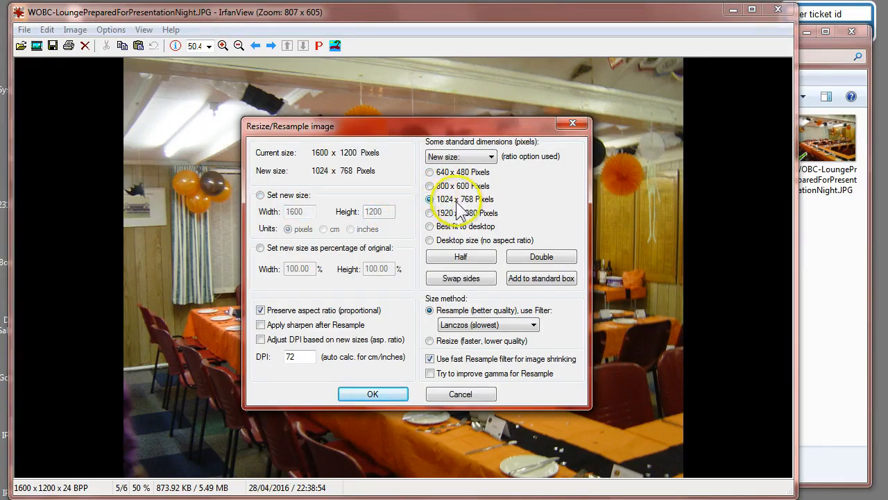
{"action": "left_click", "coordinate": [385, 392]}
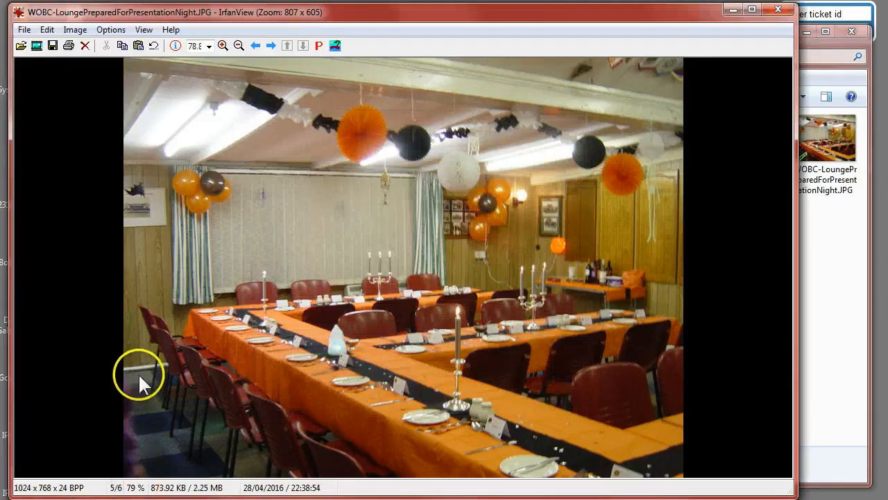
Resize the lounge image to 900 x 675 pixels with aspect ratio preserved.
{"action": "left_click", "coordinate": [79, 32]}
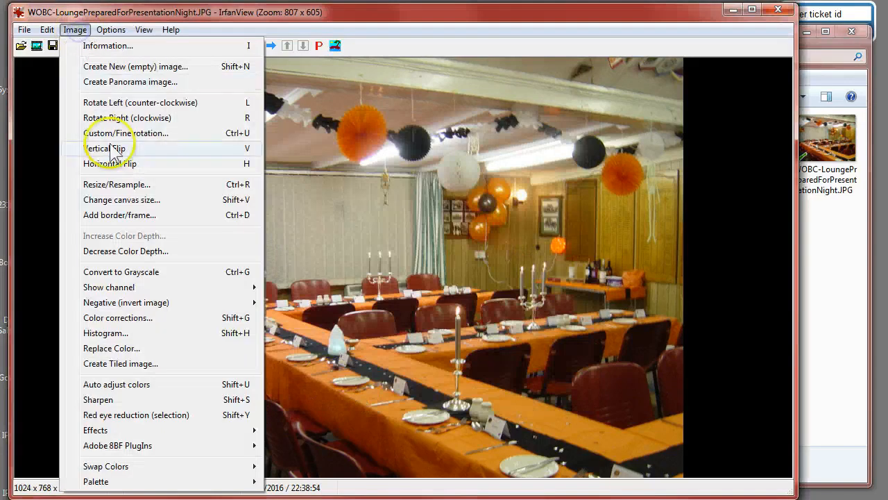
{"action": "left_click", "coordinate": [101, 182]}
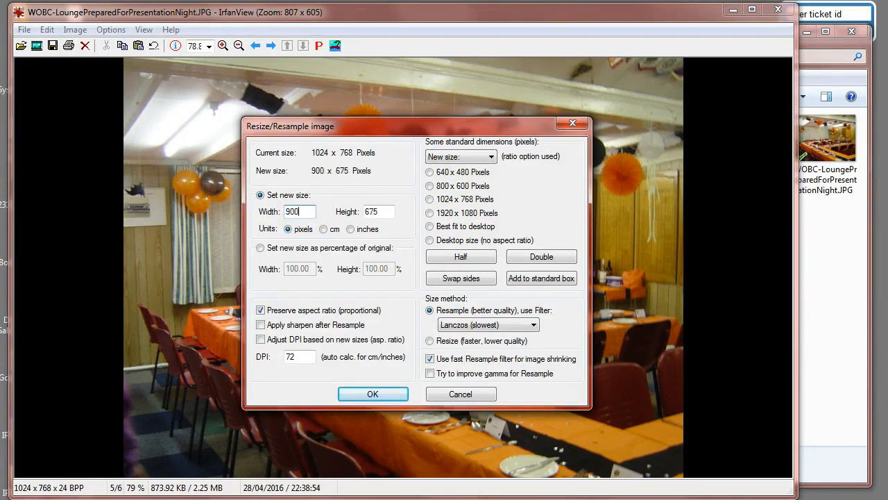
{"action": "left_click", "coordinate": [369, 393]}
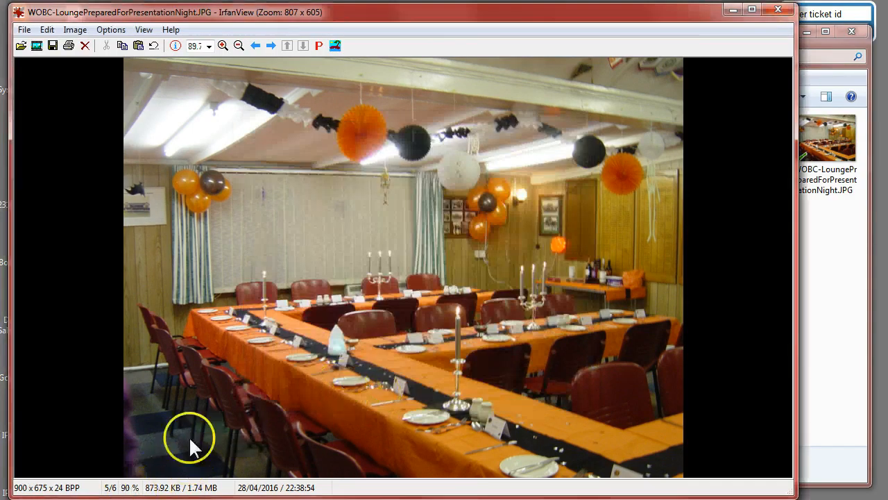
Resize the lounge image to the 800 x 600 pixel standard dimension.
{"action": "left_click", "coordinate": [74, 29]}
{"action": "left_click", "coordinate": [117, 183]}
{"action": "left_click", "coordinate": [430, 185]}
{"action": "left_click", "coordinate": [384, 394]}
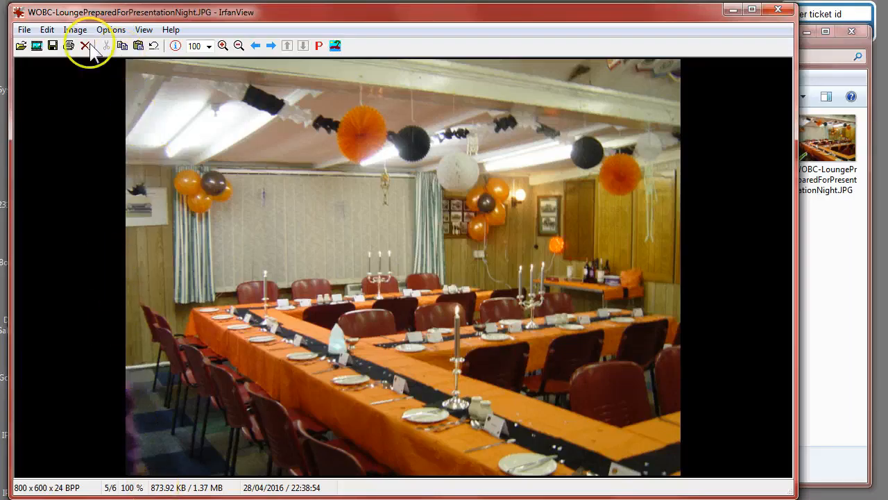
Save the lounge image as WOBC-LoungePreparedForPresentationNight-800px in the Images folder.
{"action": "left_click", "coordinate": [24, 29]}
{"action": "left_click", "coordinate": [80, 287]}
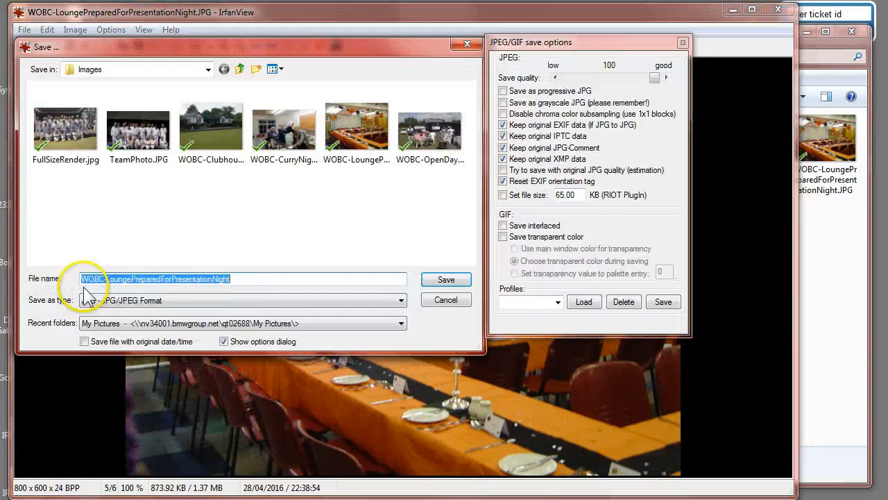
{"action": "left_click", "coordinate": [256, 278]}
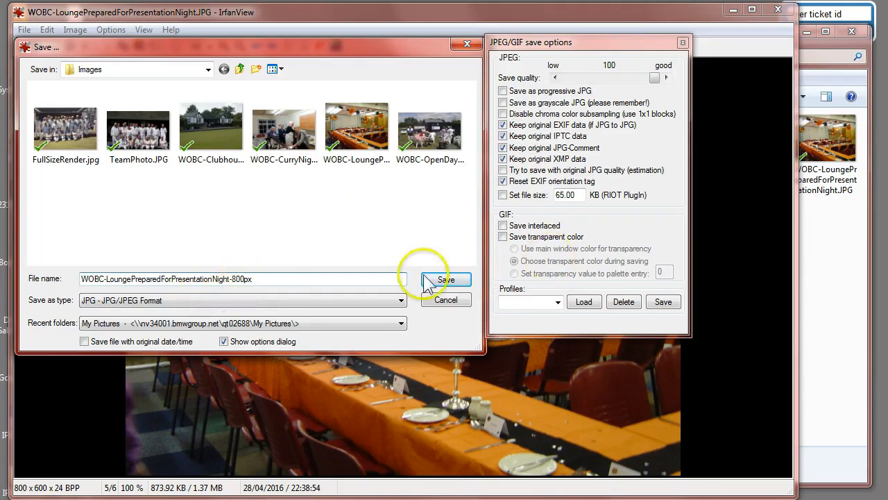
{"action": "left_click", "coordinate": [448, 280]}
Advance to WOBC-OpenDayWithFunInTheParks.jpg and resize it using the 800 x 600 pixel preset.
{"action": "left_click", "coordinate": [270, 45]}
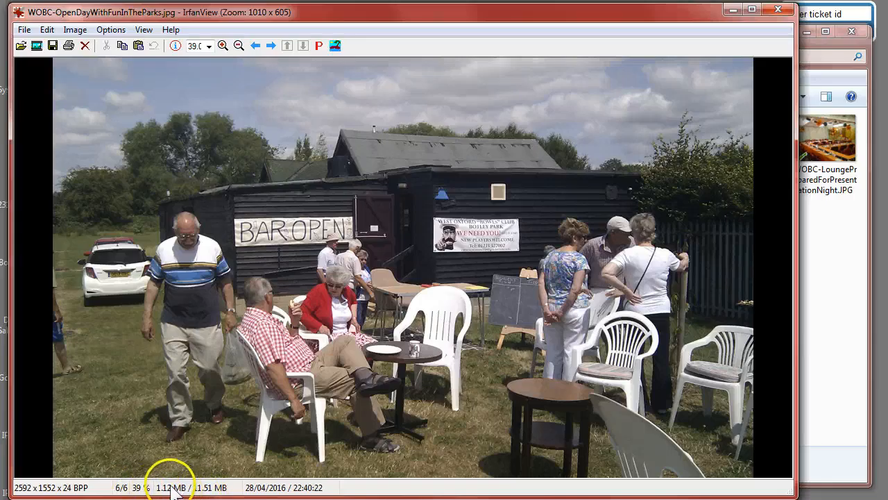
{"action": "left_click", "coordinate": [75, 29]}
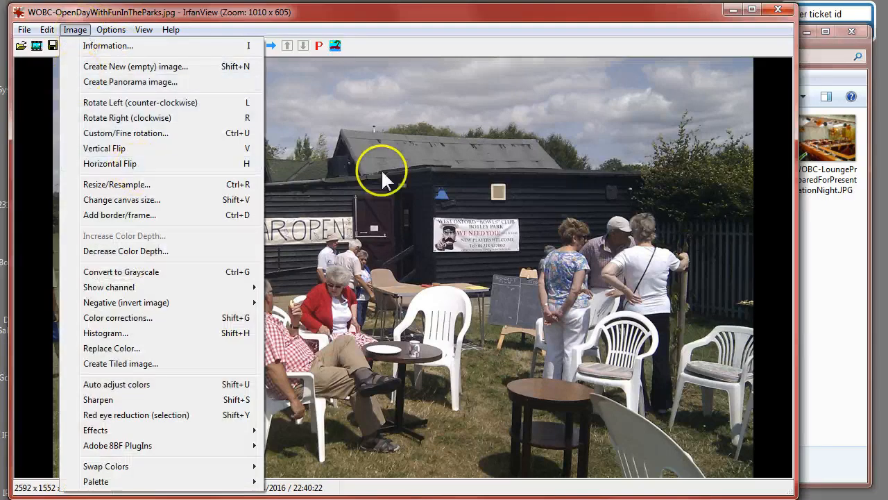
{"action": "left_click", "coordinate": [456, 150]}
{"action": "left_click", "coordinate": [75, 29]}
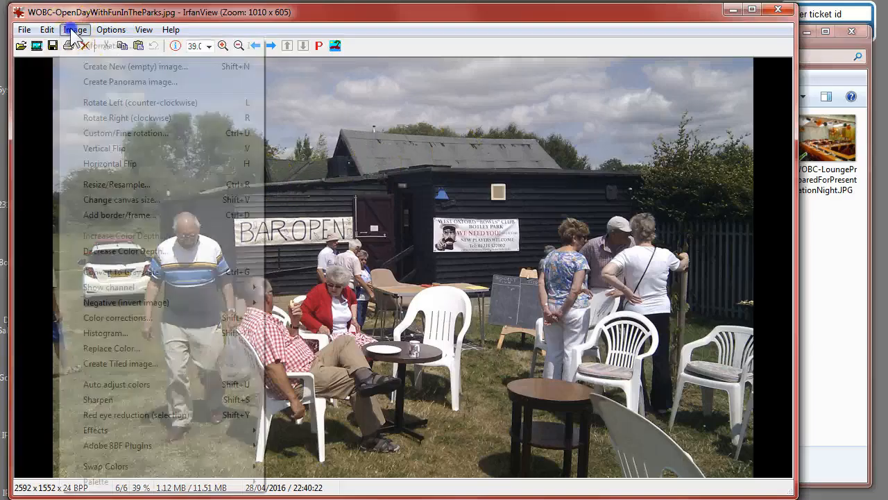
{"action": "left_click", "coordinate": [119, 185]}
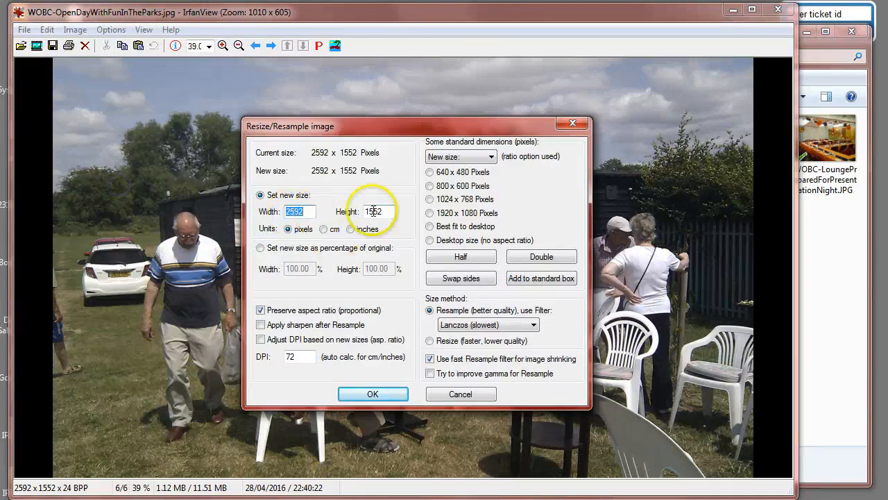
{"action": "left_click", "coordinate": [430, 186]}
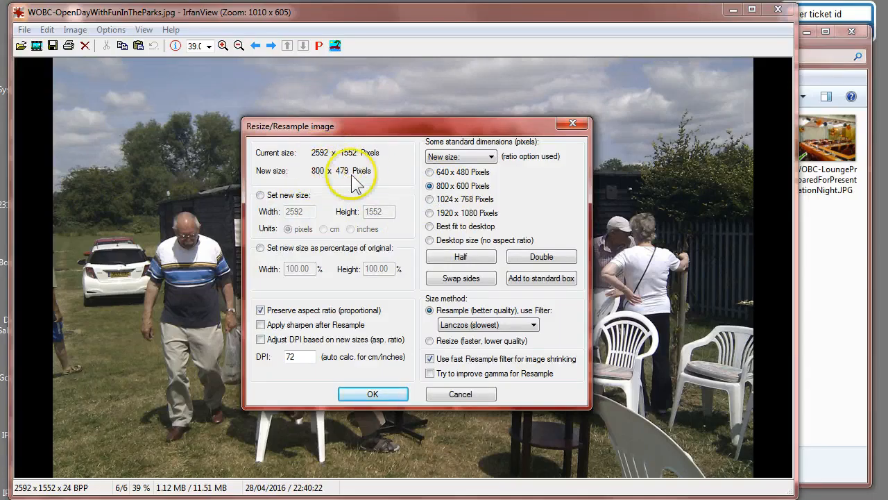
{"action": "left_click", "coordinate": [372, 393]}
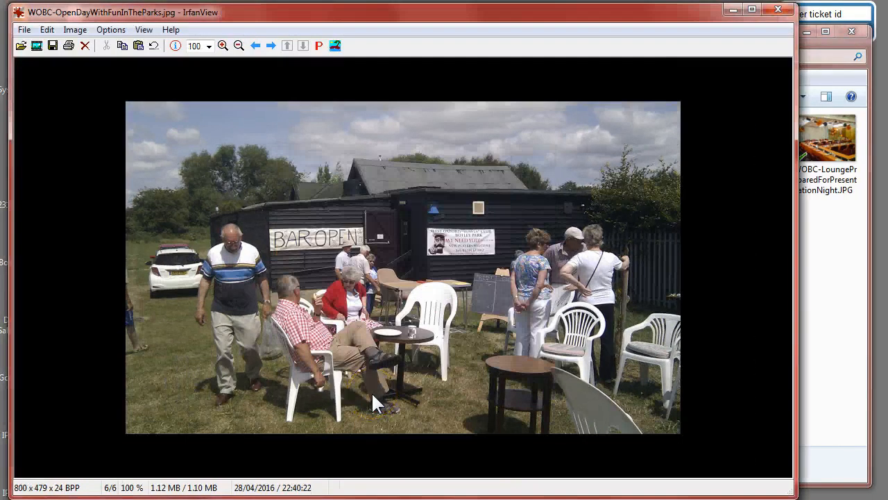
Save the open day image as WOBC-OpenDayWithFunInTheParks-800px in the Images folder.
{"action": "left_click", "coordinate": [24, 30]}
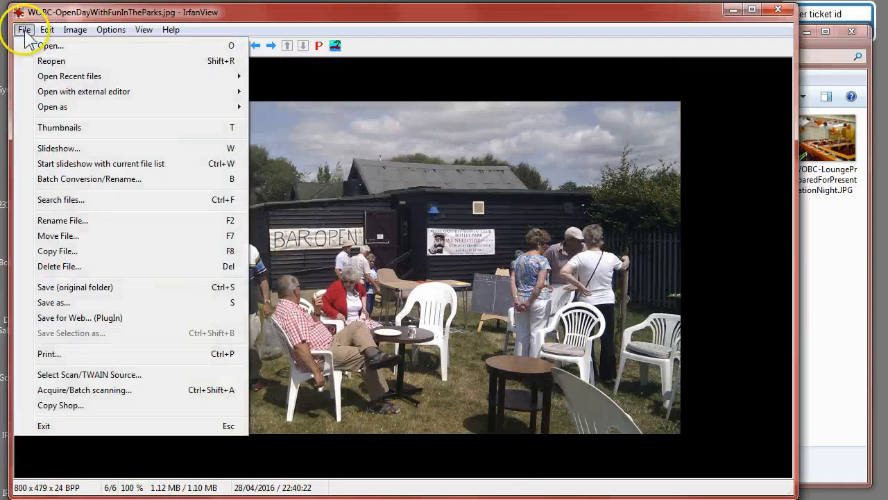
{"action": "left_click", "coordinate": [50, 286]}
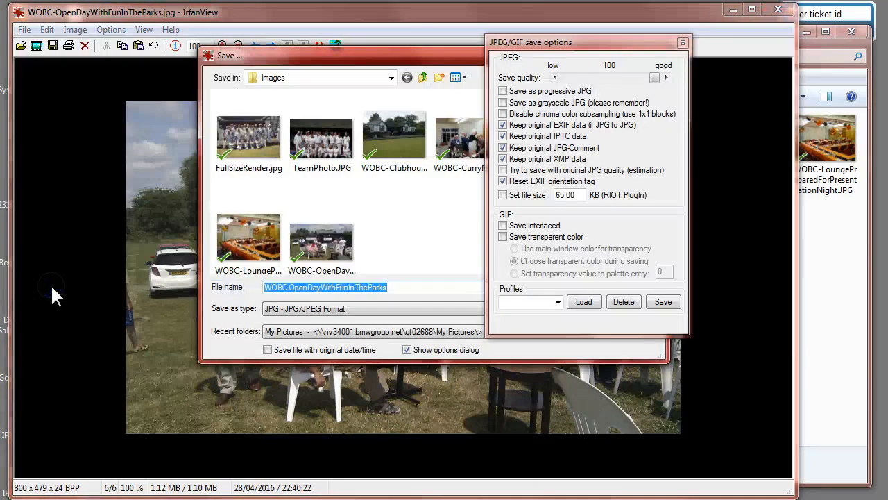
{"action": "left_click_drag", "start_coordinate": [538, 45], "coordinate": [646, 38]}
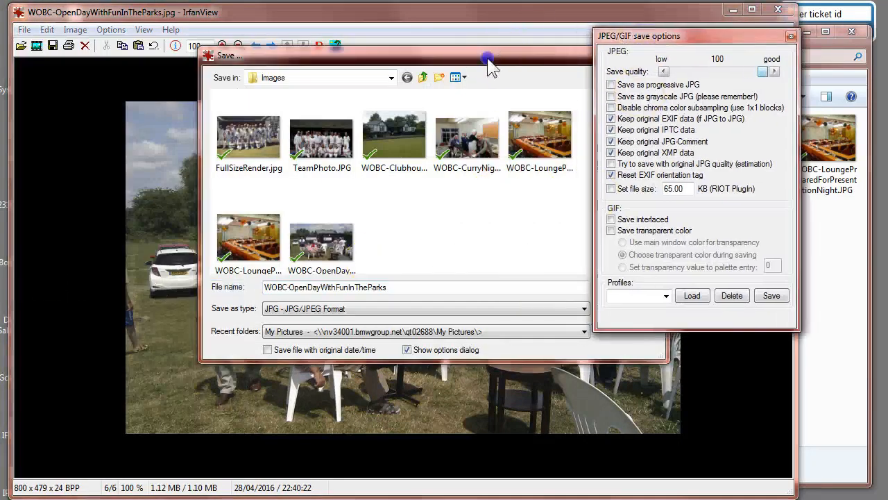
{"action": "left_click_drag", "start_coordinate": [501, 61], "coordinate": [388, 80]}
{"action": "left_click", "coordinate": [293, 304]}
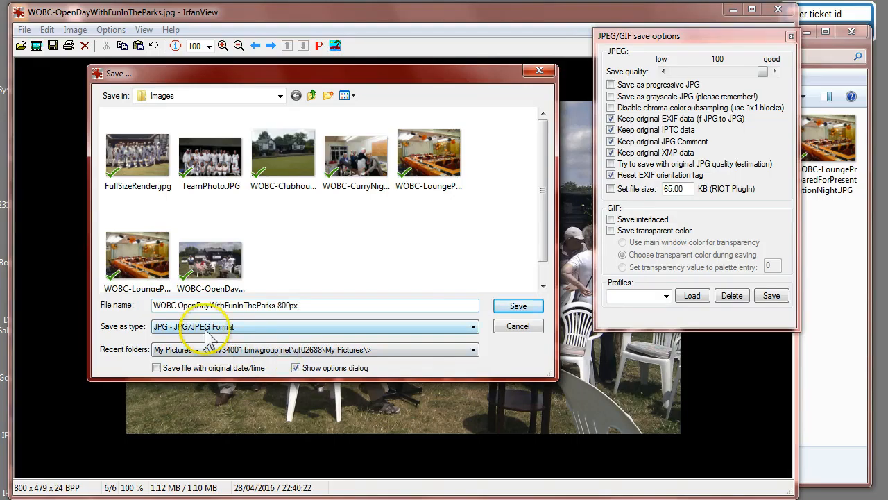
{"action": "left_click", "coordinate": [518, 307]}
{"action": "left_click", "coordinate": [368, 148]}
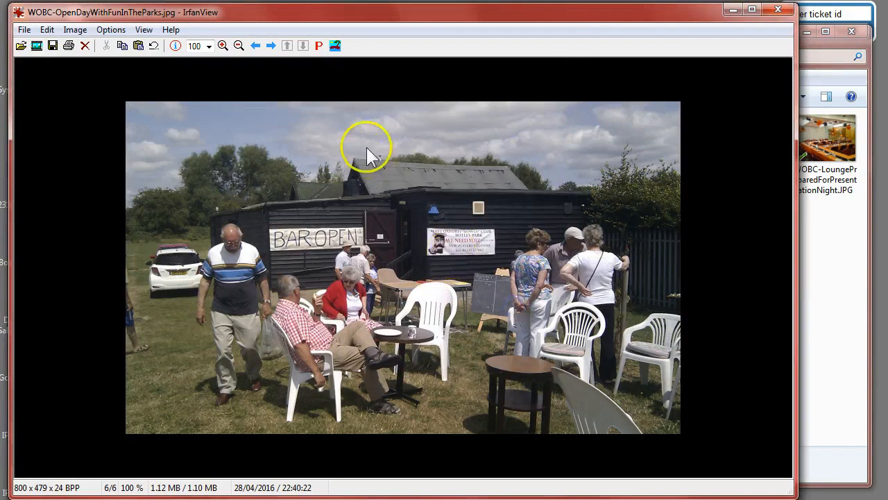
Open the original full-size open day image, then close IrfanView.
{"action": "left_click", "coordinate": [272, 46]}
{"action": "left_click", "coordinate": [547, 218]}
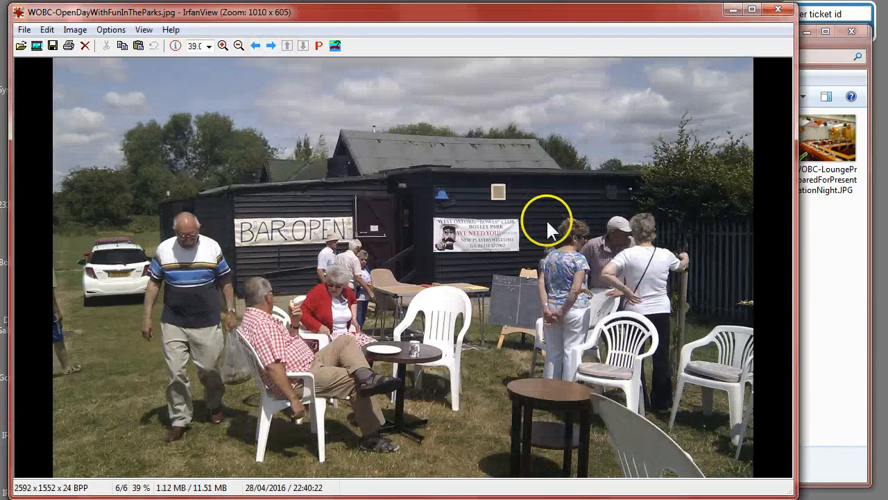
{"action": "left_click", "coordinate": [732, 9]}
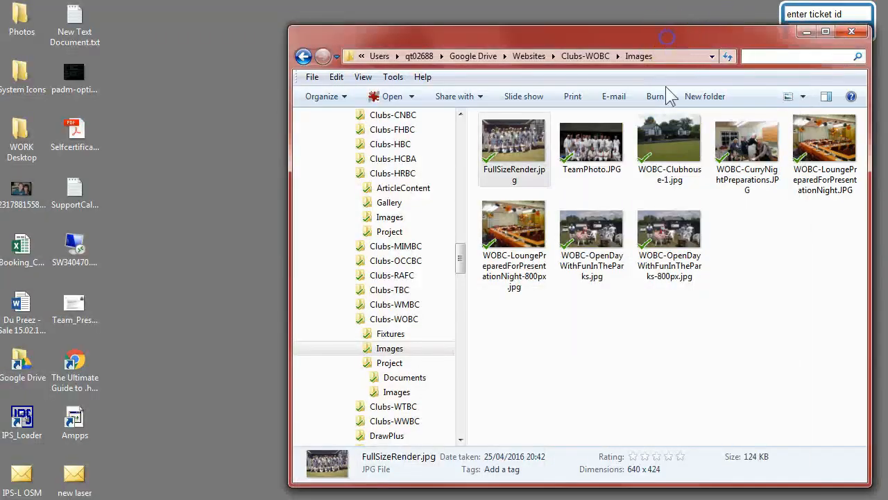
Show the Images folder in Details view with widened columns and window to compare the file sizes.
{"action": "left_click", "coordinate": [670, 324]}
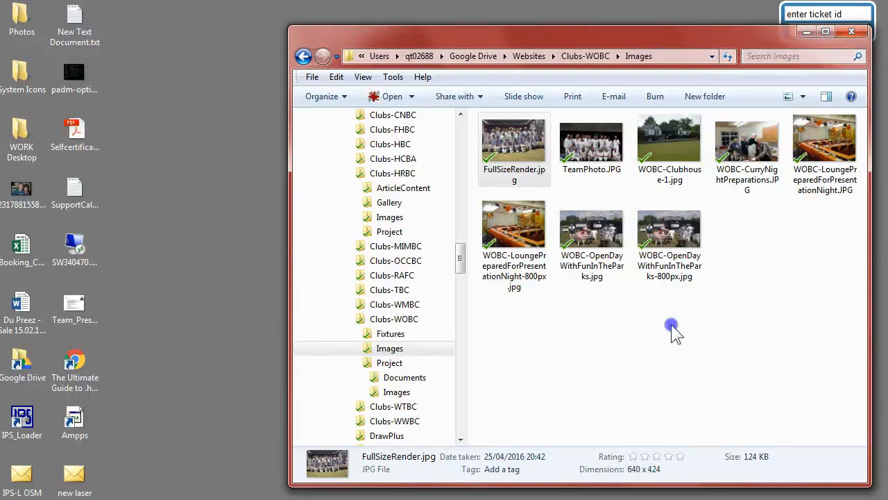
{"action": "left_click", "coordinate": [788, 97]}
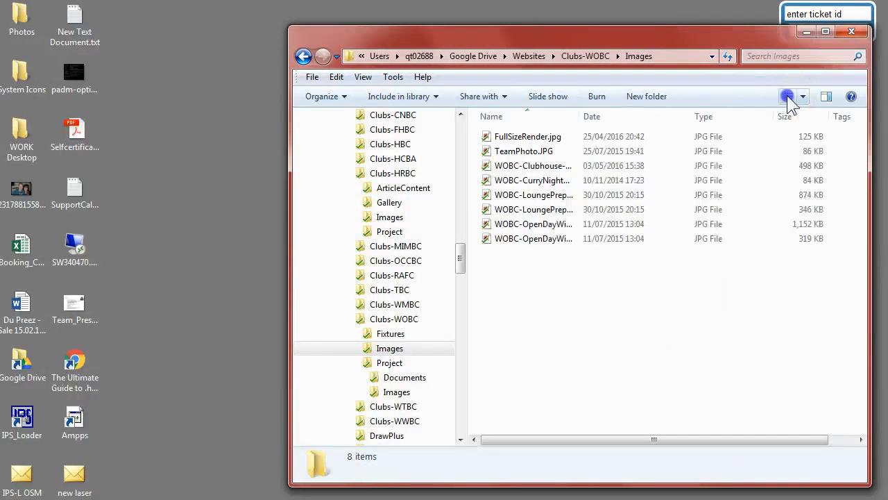
{"action": "left_click", "coordinate": [728, 57]}
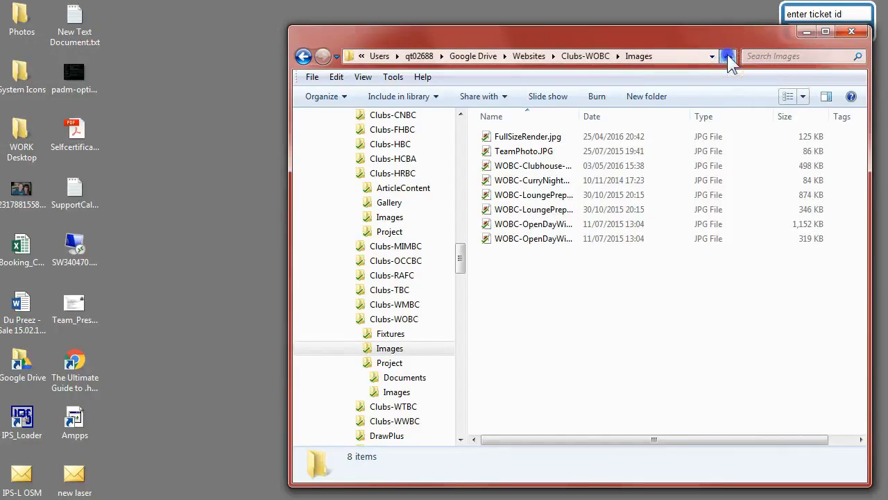
{"action": "double_click", "coordinate": [691, 117]}
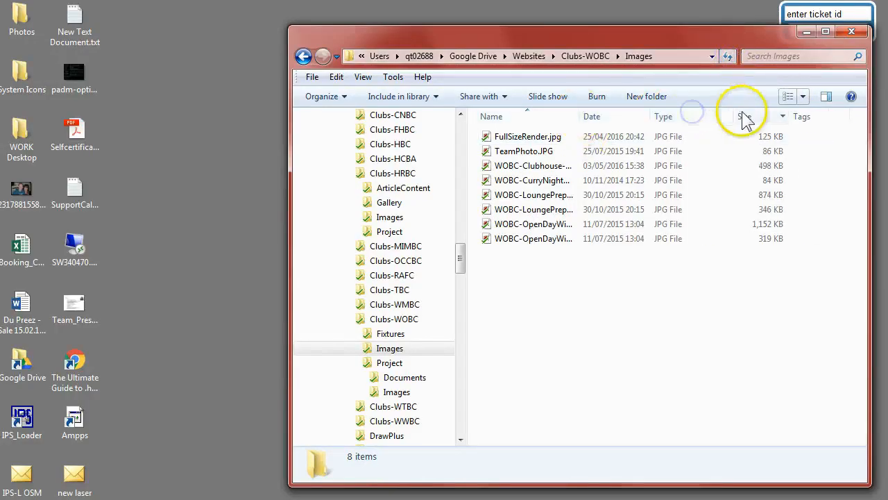
{"action": "double_click", "coordinate": [775, 117]}
{"action": "double_click", "coordinate": [762, 116]}
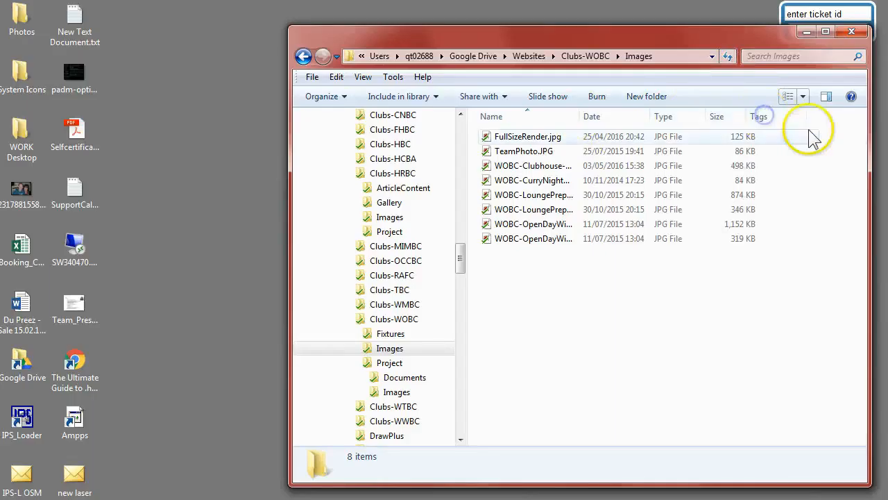
{"action": "double_click", "coordinate": [578, 116]}
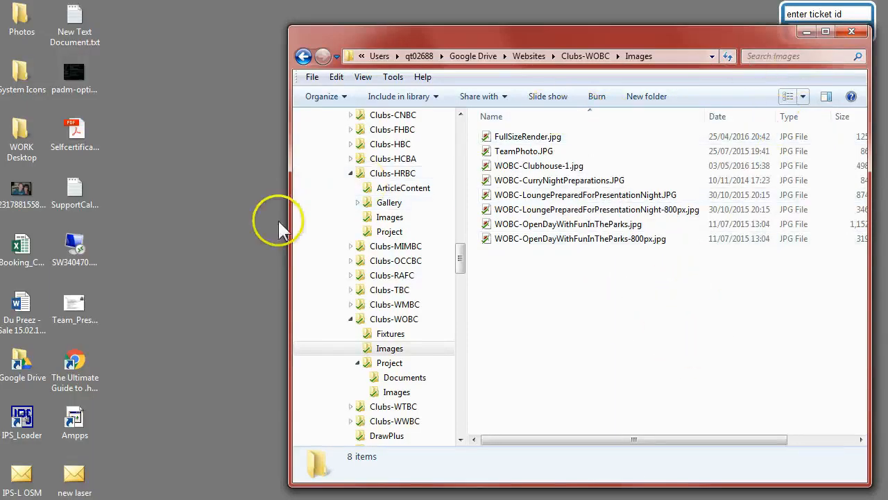
{"action": "left_click_drag", "start_coordinate": [288, 223], "coordinate": [113, 223]}
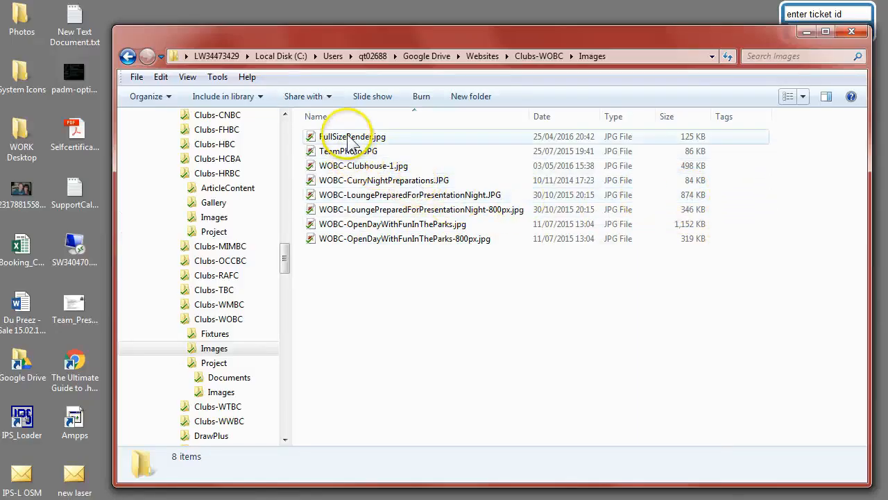
Switch to the club website's Gallery page and log in with the saved member credentials.
{"action": "left_click", "coordinate": [807, 32]}
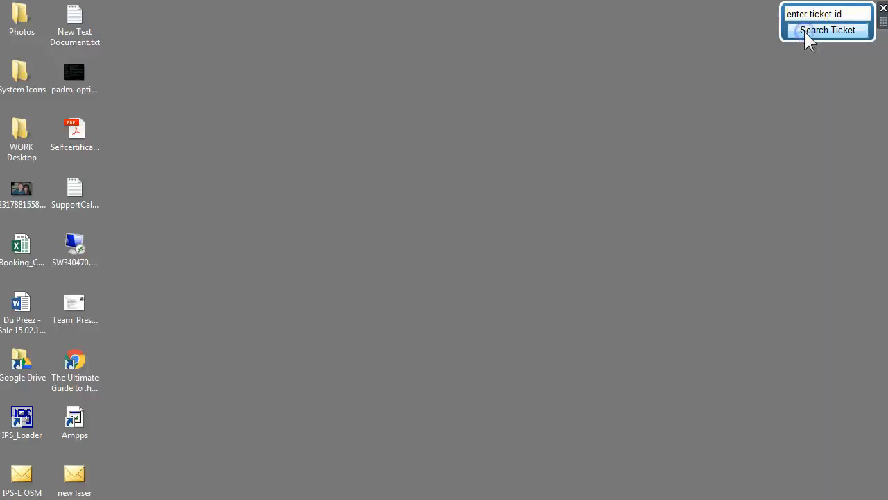
{"action": "key", "text": "alt+Tab"}
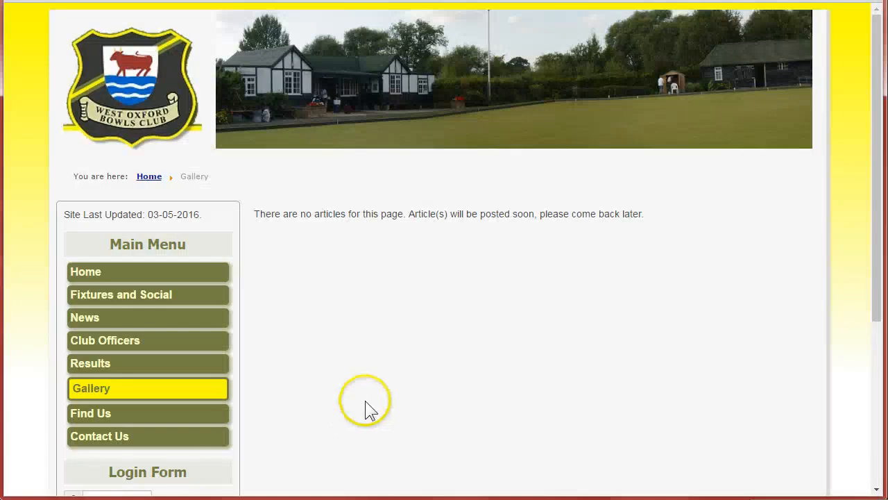
{"action": "scroll", "coordinate": [291, 353], "scroll_direction": "down", "scroll_amount": 4}
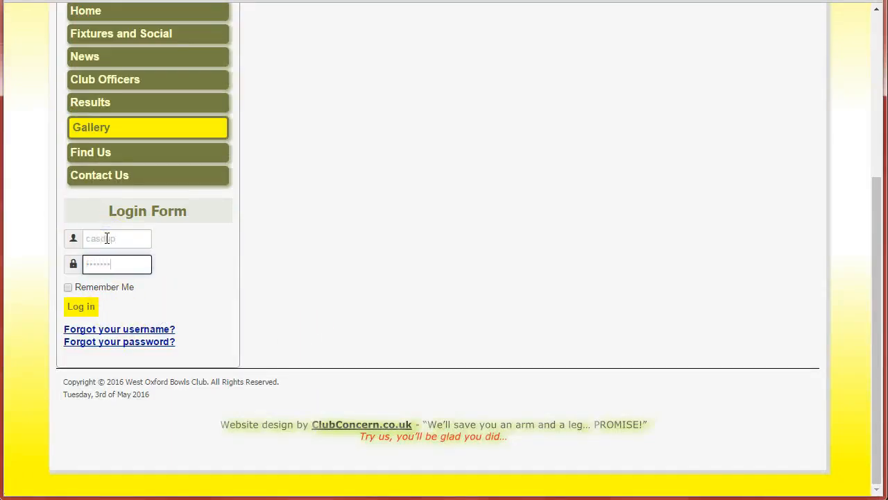
{"action": "key", "text": "Return"}
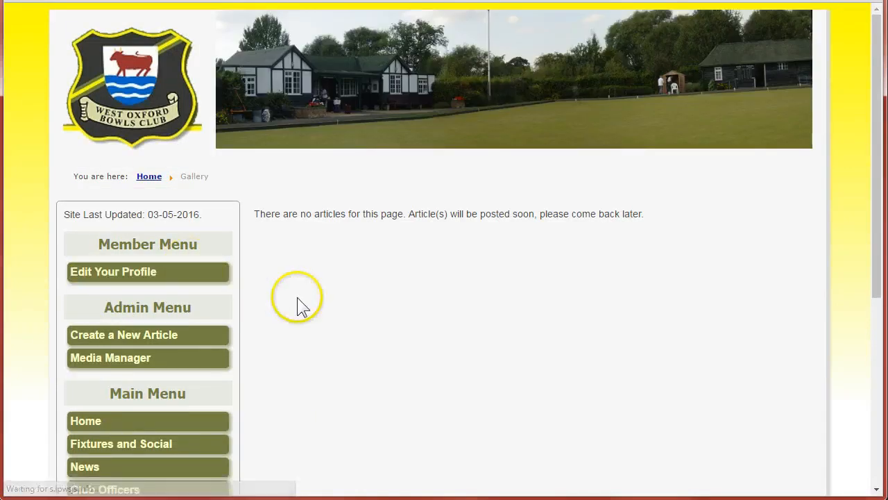
Open the Media Manager and add a top-level folder named Gallery.
{"action": "scroll", "coordinate": [194, 256], "scroll_direction": "down", "scroll_amount": 2}
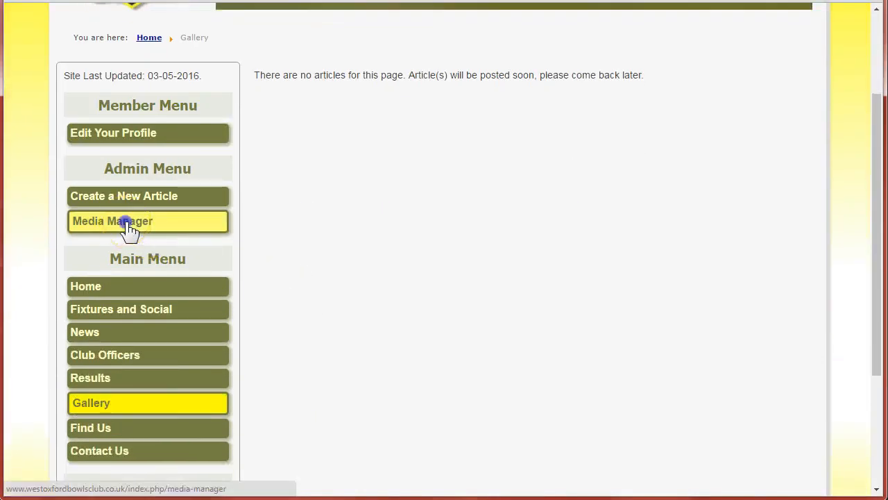
{"action": "scroll", "coordinate": [277, 239], "scroll_direction": "down", "scroll_amount": 2}
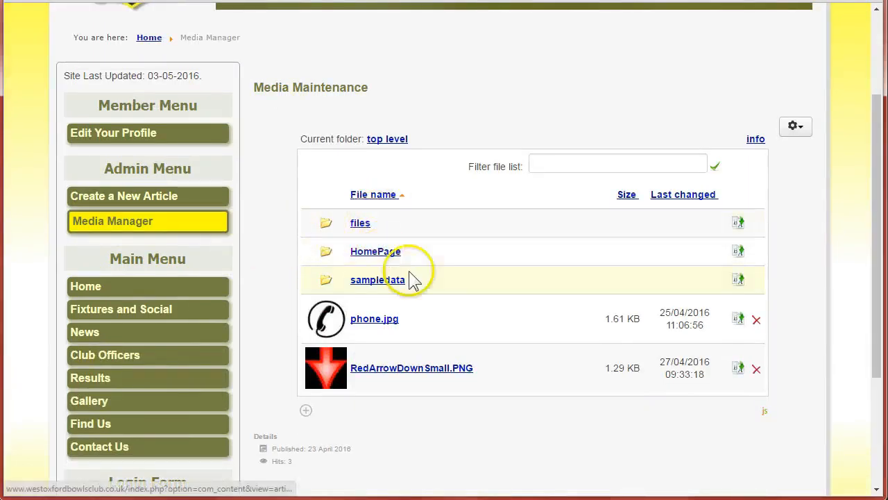
{"action": "scroll", "coordinate": [422, 437], "scroll_direction": "down", "scroll_amount": 2}
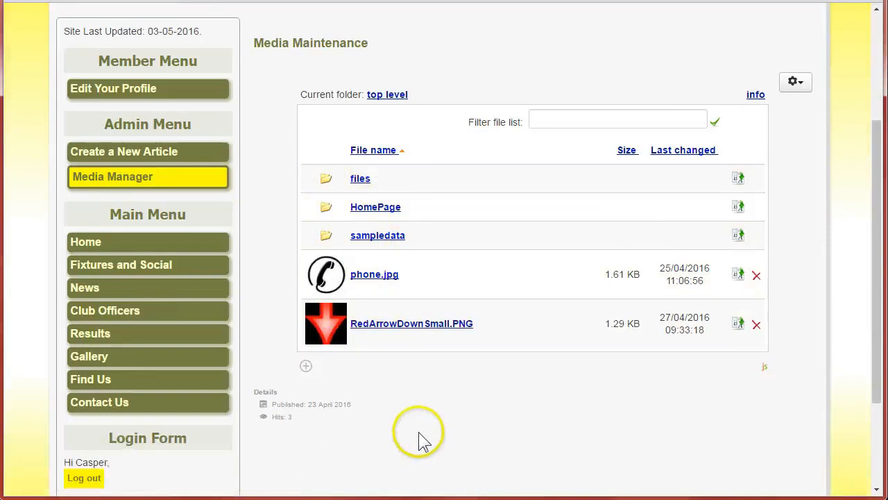
{"action": "left_click", "coordinate": [306, 319]}
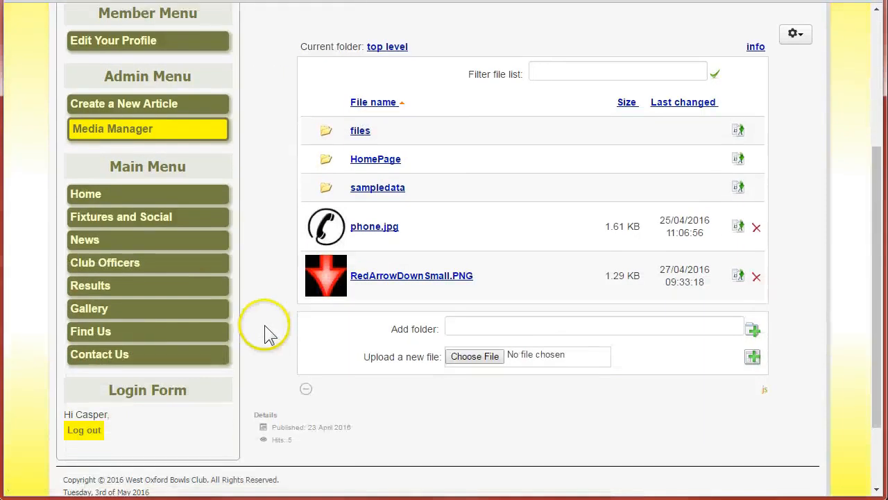
{"action": "left_click", "coordinate": [478, 325]}
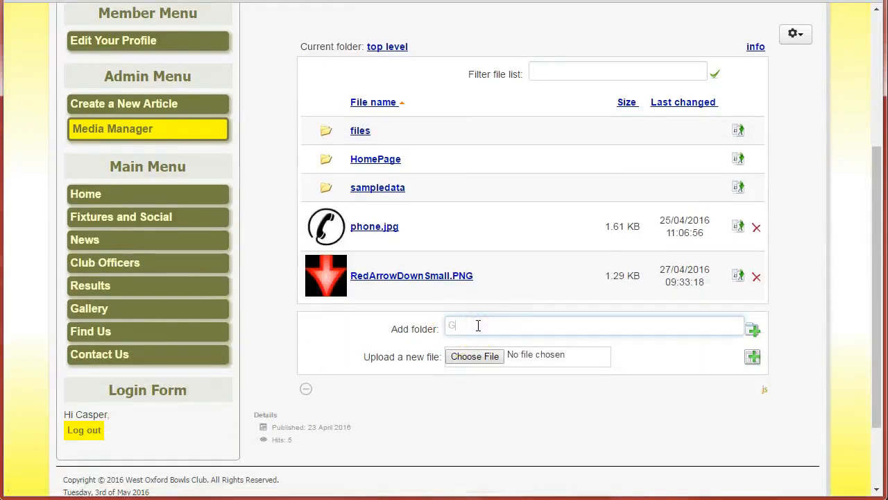
{"action": "left_click", "coordinate": [753, 329]}
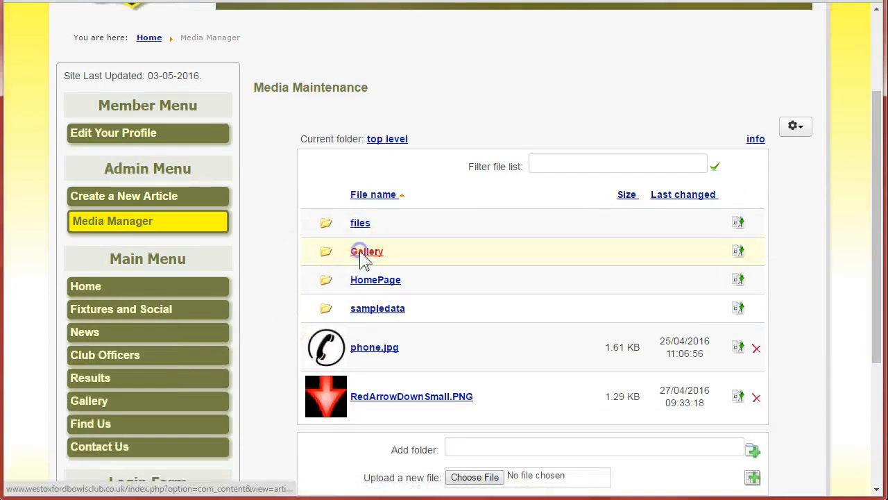
Open the Gallery folder and add a subfolder named WestOxfordBCImages.
{"action": "left_click", "coordinate": [359, 250]}
{"action": "left_click", "coordinate": [490, 344]}
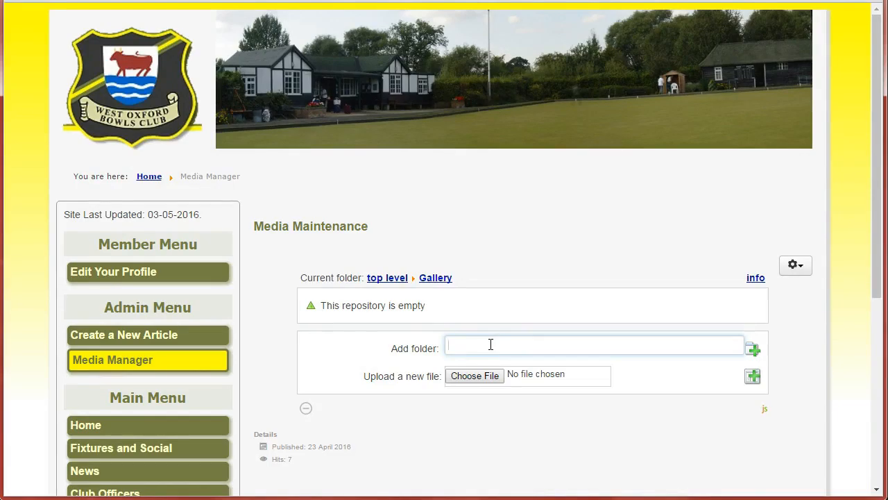
{"action": "type", "text": "West O"}
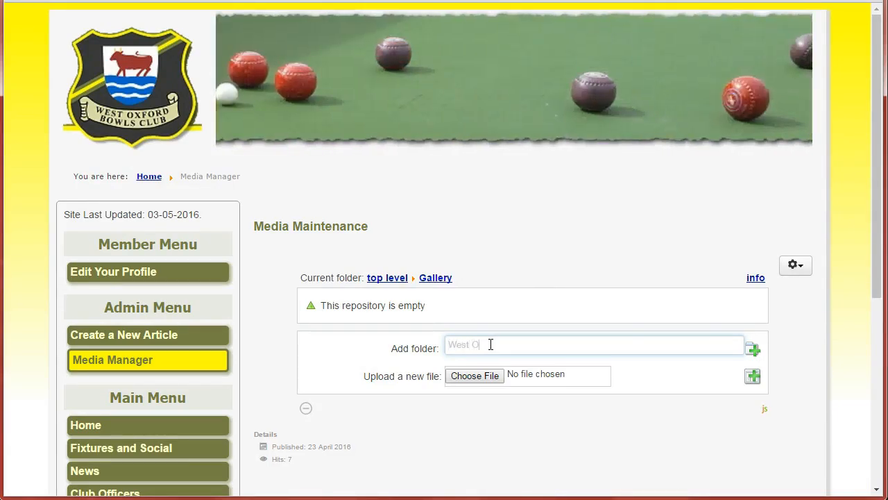
{"action": "type", "text": "xford BC "}
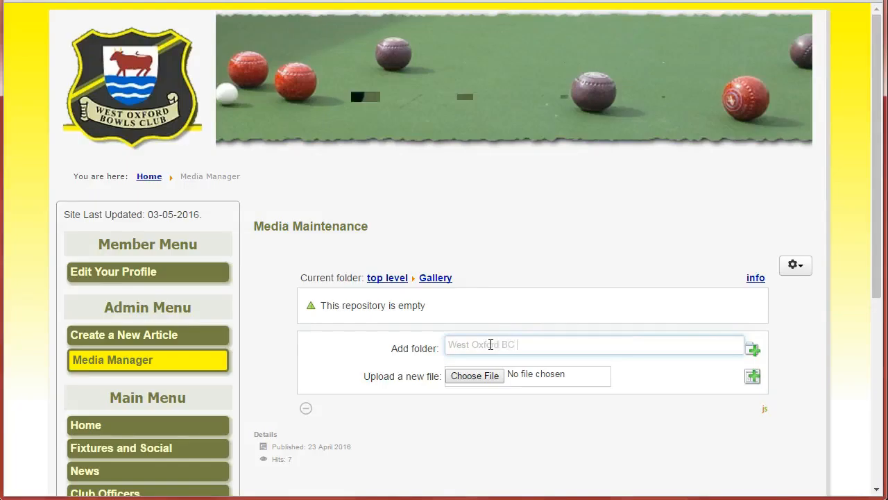
{"action": "type", "text": "Images"}
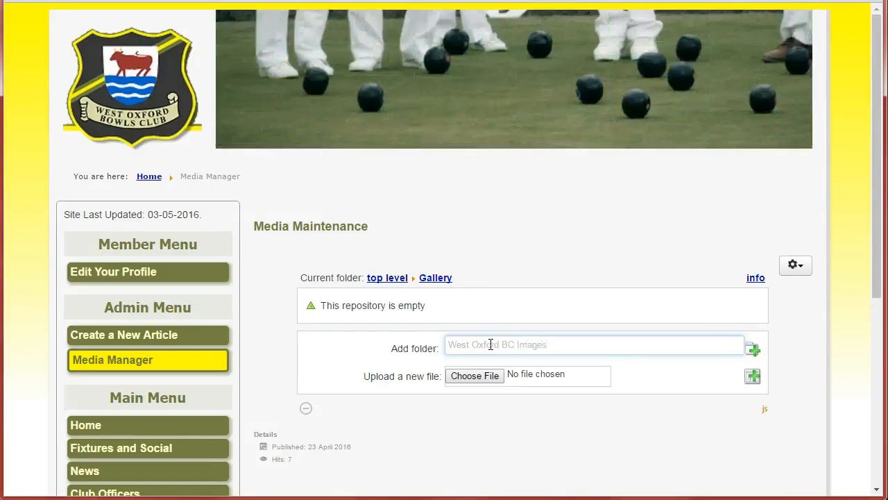
{"action": "left_click", "coordinate": [596, 345]}
{"action": "key", "text": "Left"}
{"action": "key", "text": "Left"}
{"action": "key", "text": "Left"}
{"action": "key", "text": "Left"}
{"action": "key", "text": "Left"}
{"action": "key", "text": "Left"}
{"action": "key", "text": "Left"}
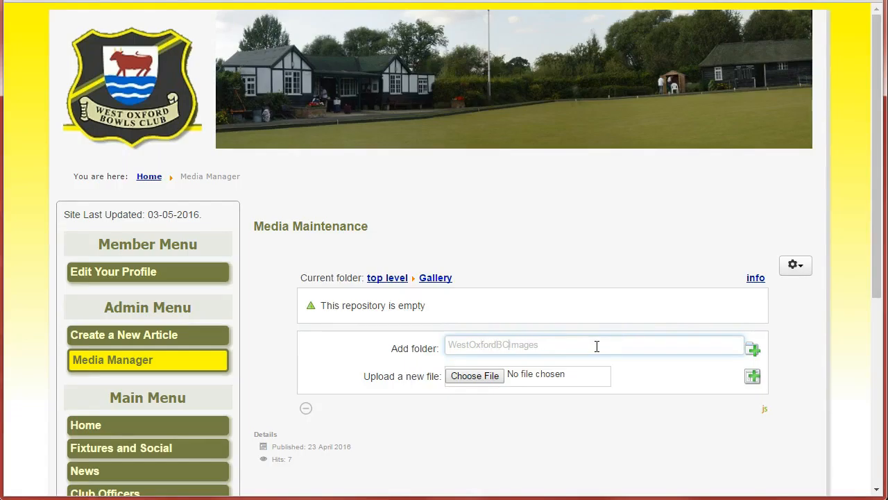
{"action": "left_click", "coordinate": [752, 350]}
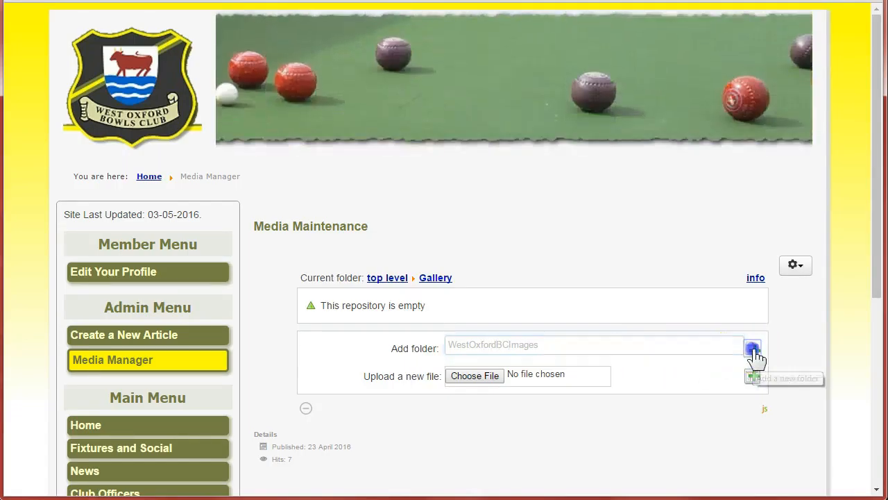
Open the WestOxfordBCImages subfolder in the Media Manager.
{"action": "scroll", "coordinate": [268, 307], "scroll_direction": "down", "scroll_amount": 2}
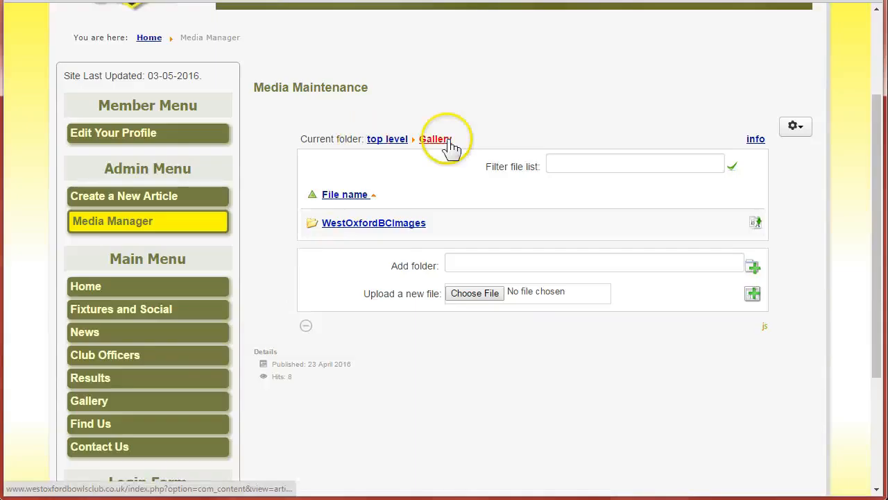
{"action": "left_click", "coordinate": [374, 223]}
{"action": "scroll", "coordinate": [282, 254], "scroll_direction": "down", "scroll_amount": 2}
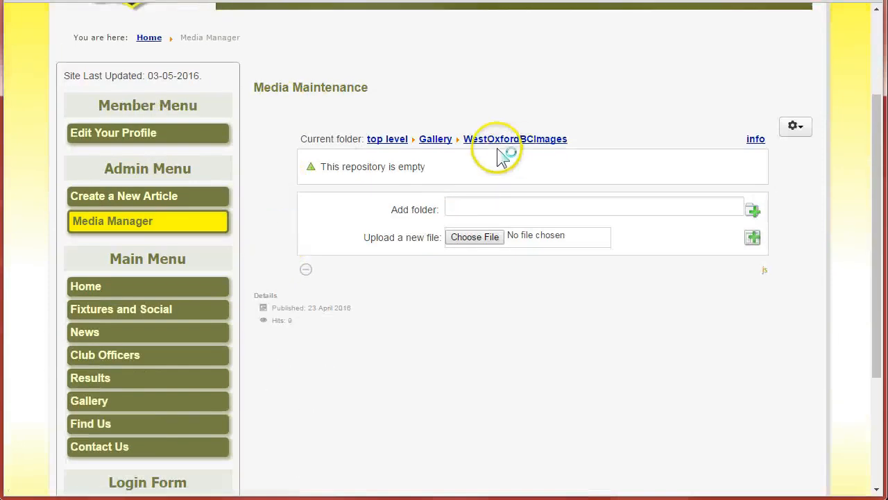
Upload FullSizeRender.jpg from the Clubs-WOBC Images folder, showing the file dialog in Details view with widened columns.
{"action": "left_click", "coordinate": [472, 238]}
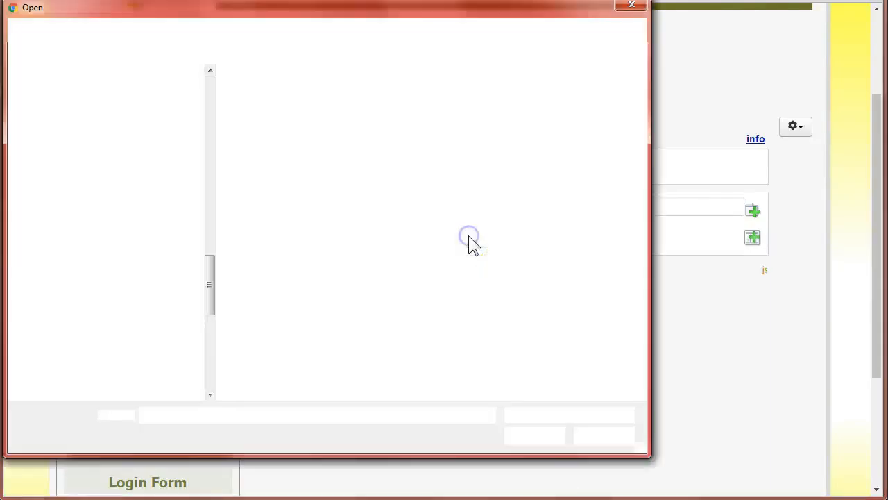
{"action": "left_click", "coordinate": [271, 29]}
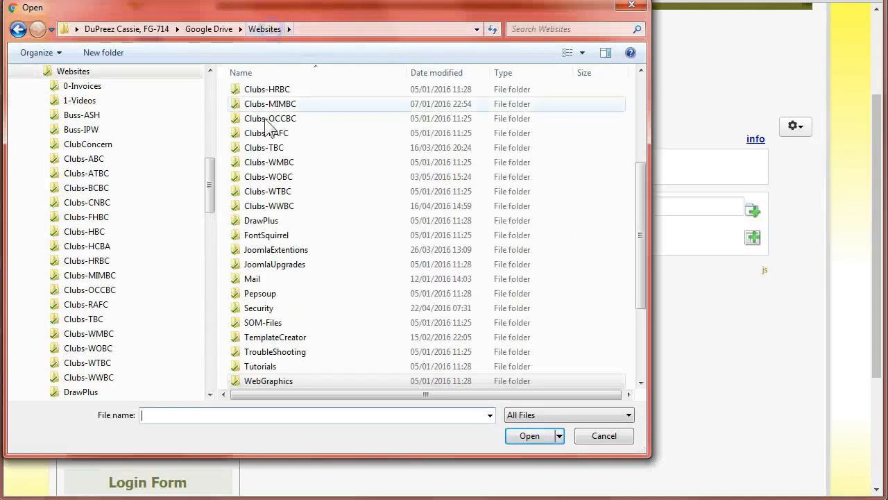
{"action": "double_click", "coordinate": [260, 177]}
{"action": "double_click", "coordinate": [258, 105]}
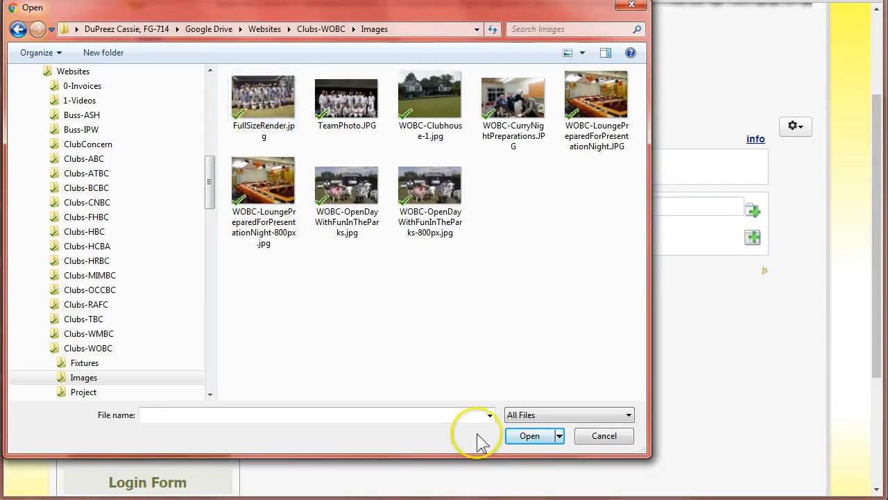
{"action": "left_click", "coordinate": [568, 53]}
{"action": "left_click", "coordinate": [567, 53]}
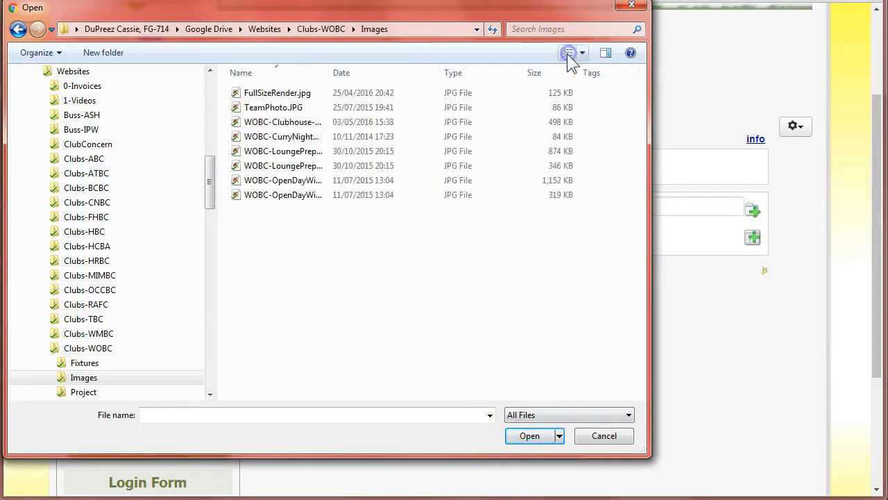
{"action": "double_click", "coordinate": [328, 72]}
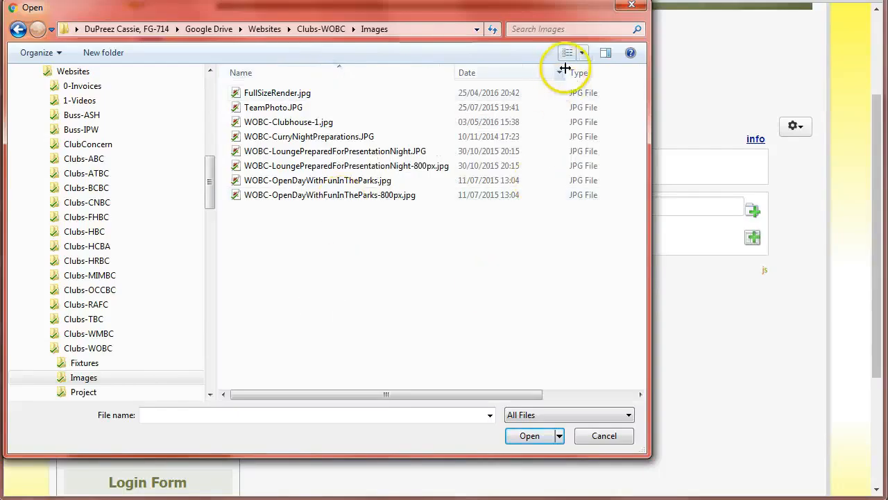
{"action": "double_click", "coordinate": [610, 73]}
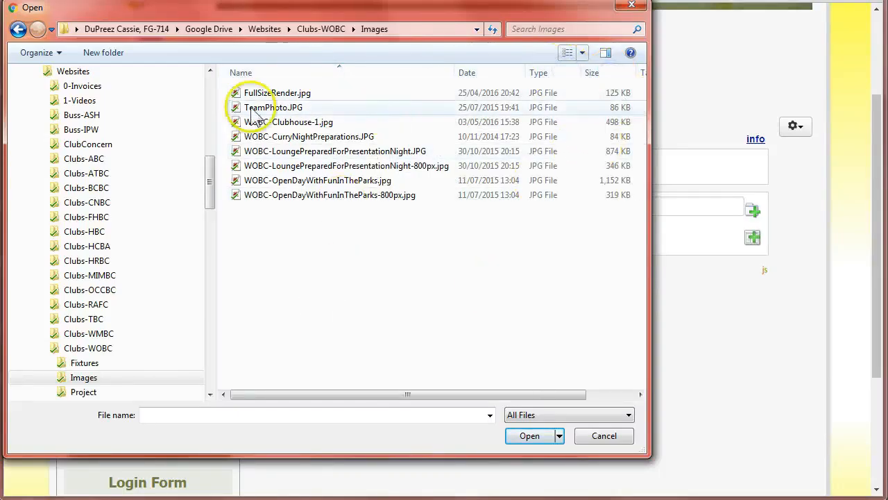
{"action": "left_click", "coordinate": [275, 95]}
{"action": "left_click", "coordinate": [529, 435]}
{"action": "left_click", "coordinate": [751, 239]}
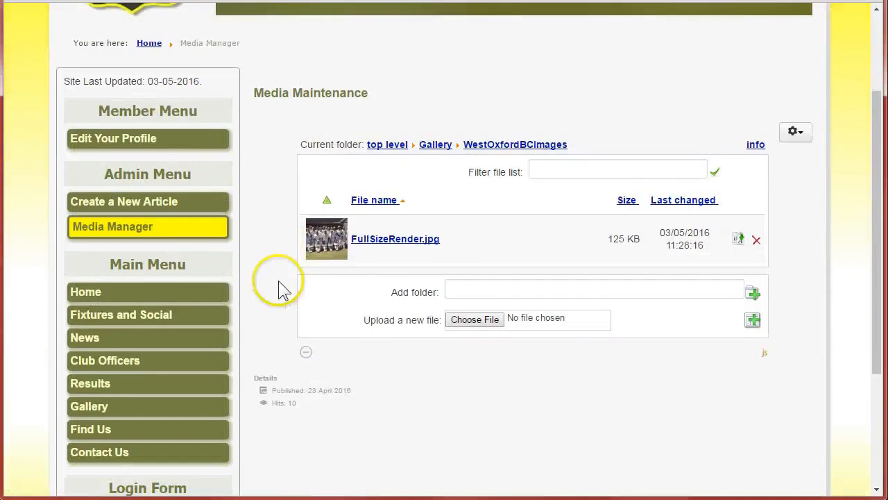
Upload TeamPhoto.JPG into the WestOxfordBCImages folder.
{"action": "left_click", "coordinate": [470, 317]}
{"action": "left_click", "coordinate": [268, 110]}
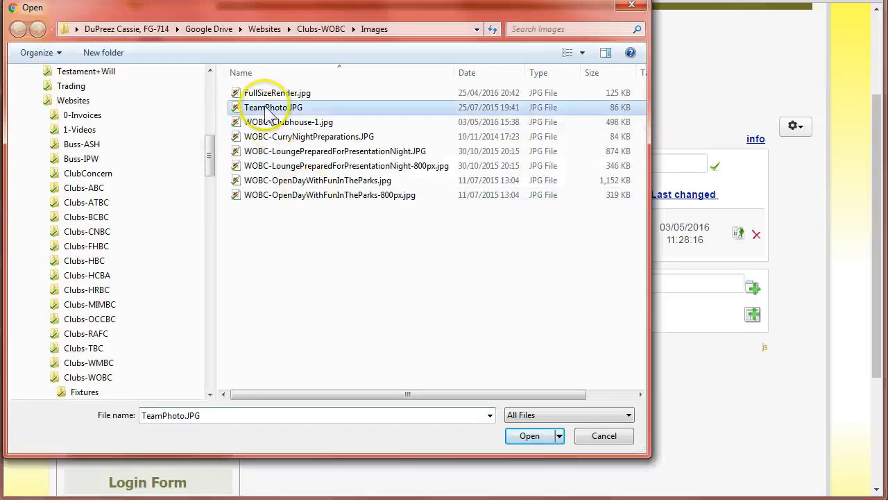
{"action": "left_click", "coordinate": [534, 436]}
{"action": "left_click", "coordinate": [752, 314]}
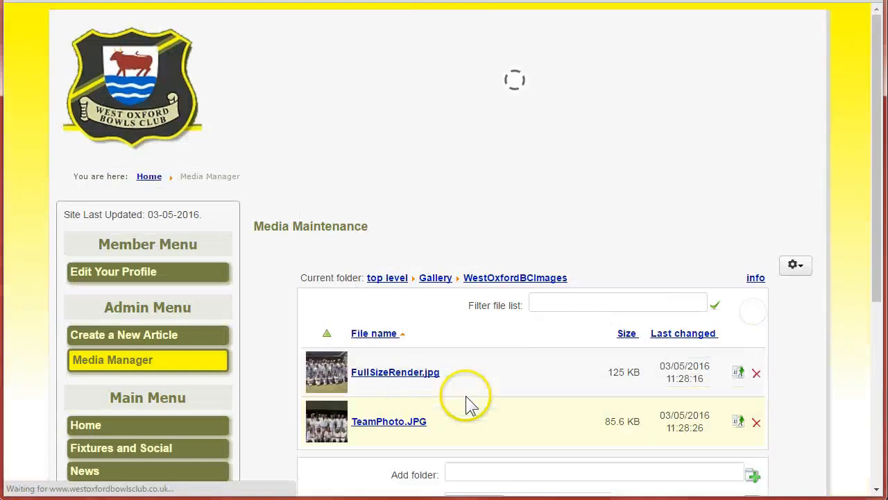
Upload WOBC-Clubhouse-1.jpg into the WestOxfordBCImages folder.
{"action": "scroll", "coordinate": [470, 382], "scroll_direction": "down", "scroll_amount": 2}
{"action": "left_click", "coordinate": [470, 270]}
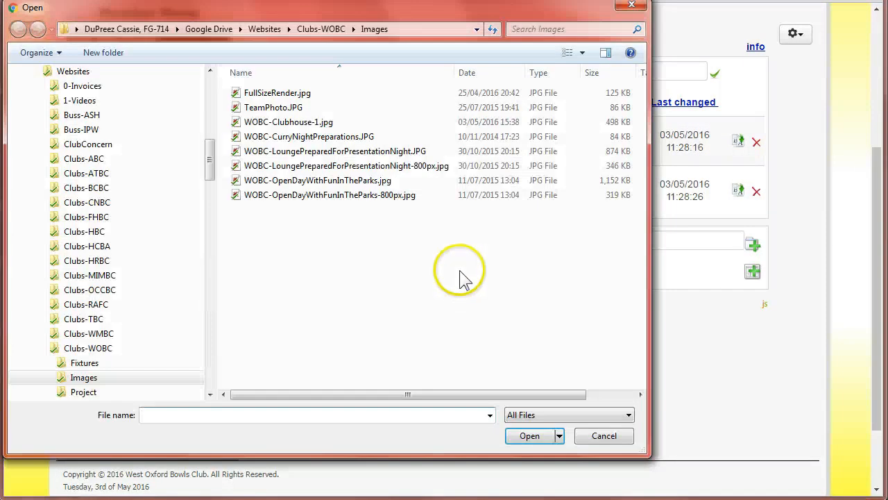
{"action": "left_click", "coordinate": [279, 124]}
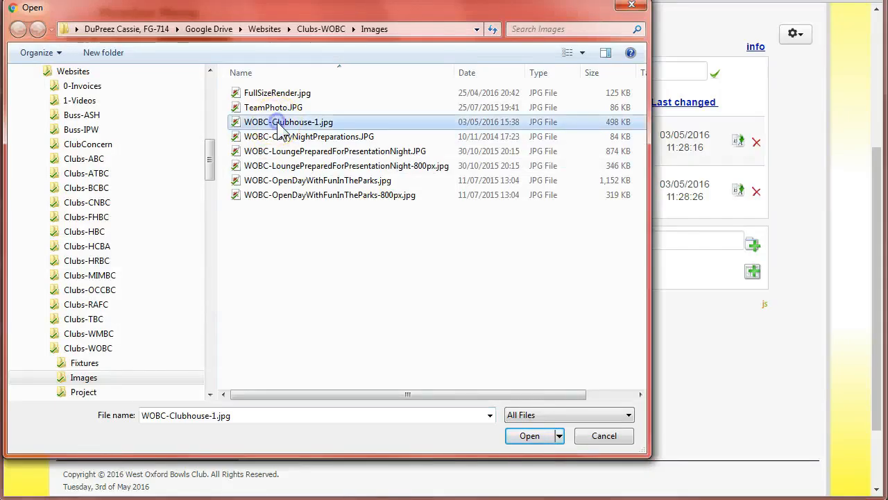
{"action": "left_click", "coordinate": [531, 436]}
{"action": "left_click", "coordinate": [753, 271]}
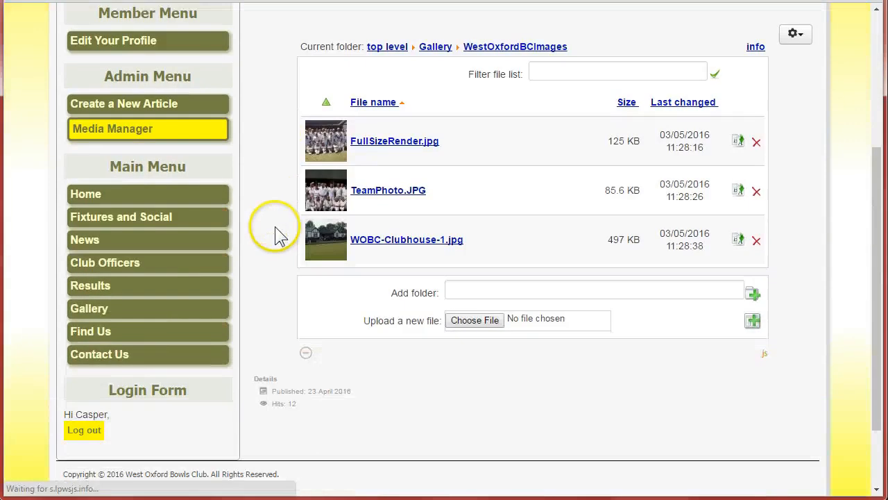
Upload WOBC-CurryNightPreparations.JPG into the WestOxfordBCImages folder.
{"action": "left_click", "coordinate": [472, 320]}
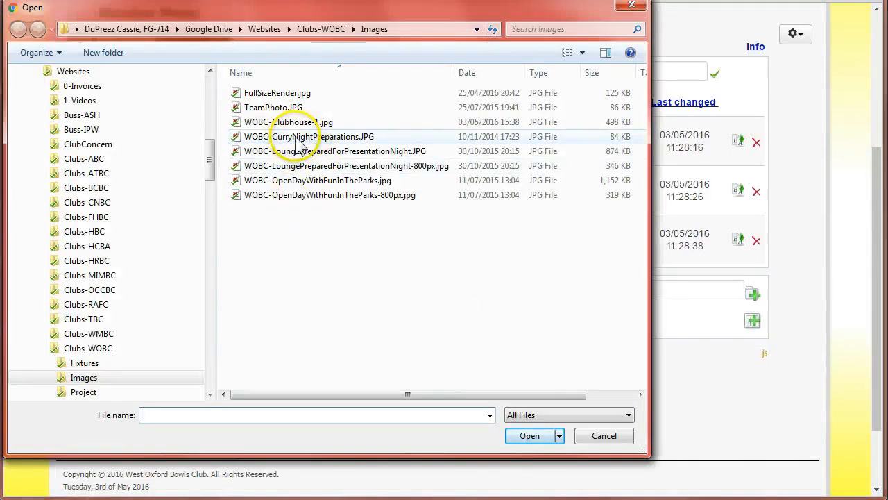
{"action": "left_click", "coordinate": [297, 137]}
{"action": "left_click", "coordinate": [533, 437]}
{"action": "left_click", "coordinate": [752, 320]}
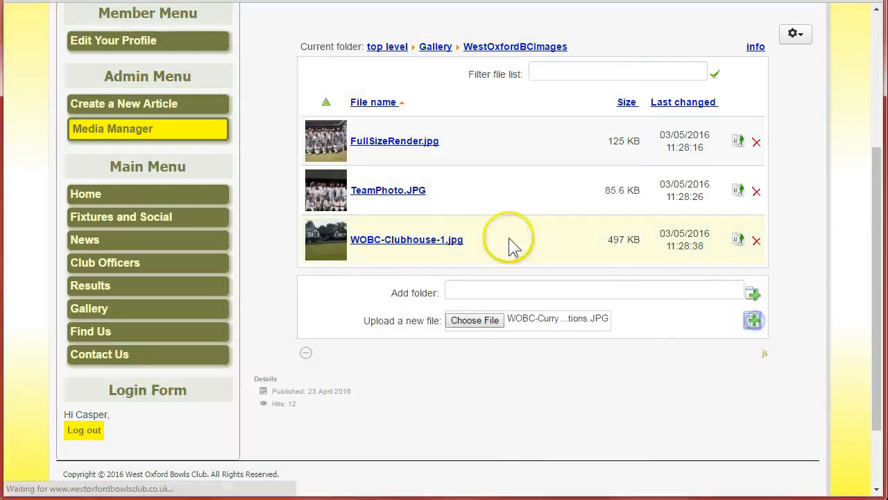
Upload WOBC-LoungePreparedForPresentationNight-800px.jpg into the WestOxfordBCImages folder.
{"action": "scroll", "coordinate": [528, 234], "scroll_direction": "down", "scroll_amount": 3}
{"action": "left_click", "coordinate": [476, 369]}
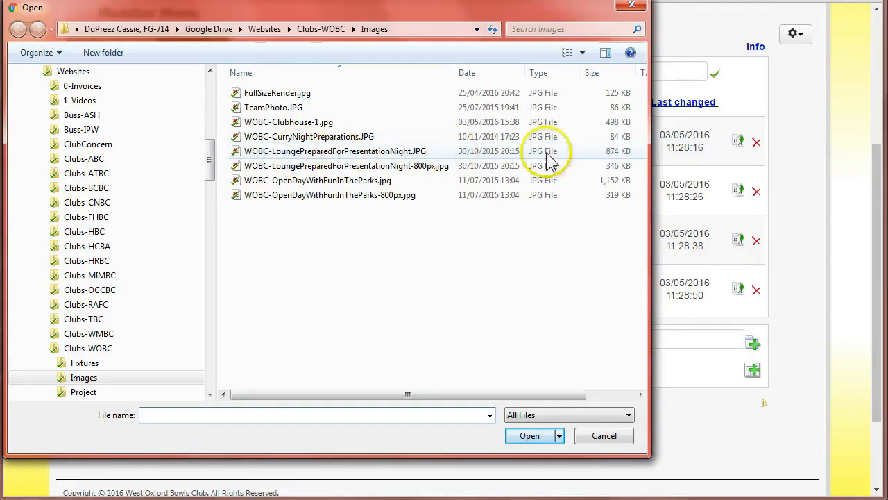
{"action": "left_click", "coordinate": [361, 166]}
{"action": "left_click", "coordinate": [529, 436]}
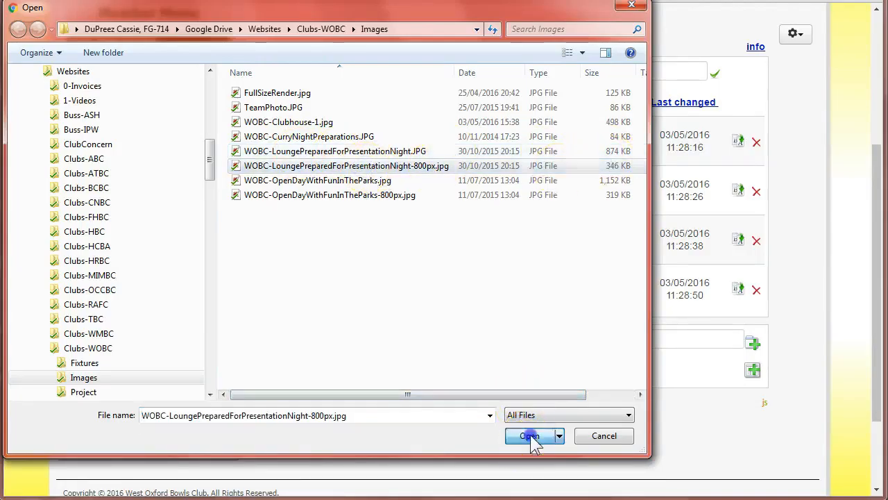
{"action": "left_click", "coordinate": [753, 369]}
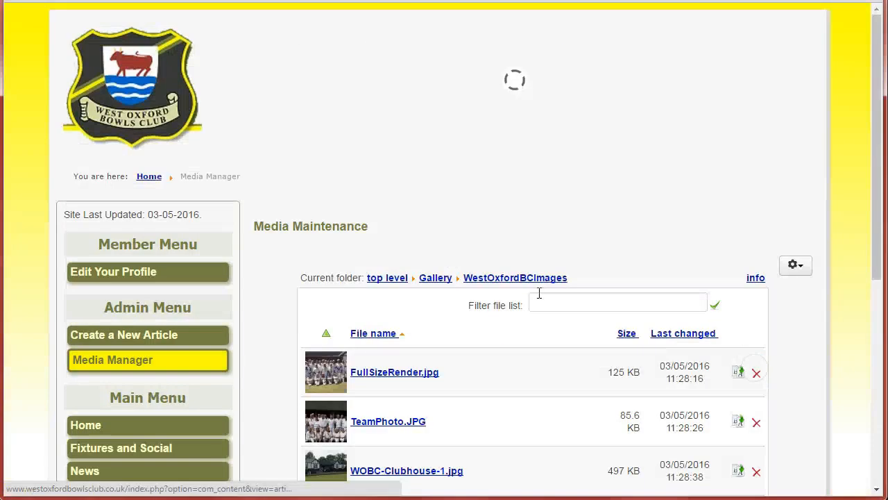
Upload WOBC-OpenDayWithFunInTheParks-800px.jpg into the WestOxfordBCImages folder.
{"action": "scroll", "coordinate": [476, 290], "scroll_direction": "down", "scroll_amount": 3}
{"action": "left_click", "coordinate": [478, 323]}
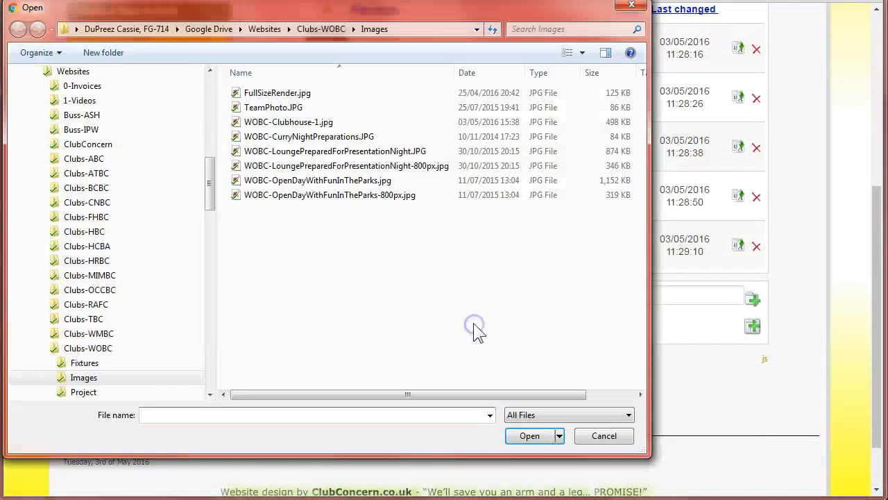
{"action": "left_click", "coordinate": [333, 195]}
{"action": "left_click", "coordinate": [529, 435]}
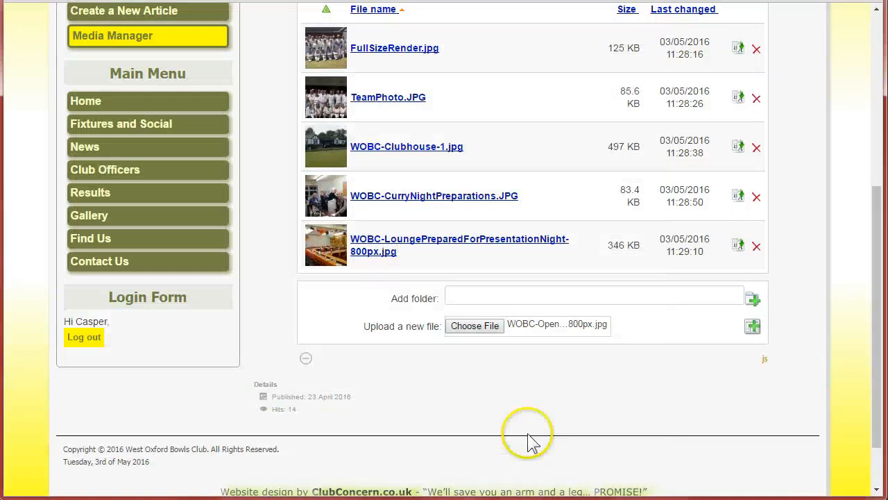
{"action": "left_click", "coordinate": [753, 327]}
{"action": "scroll", "coordinate": [270, 243], "scroll_direction": "down", "scroll_amount": 3}
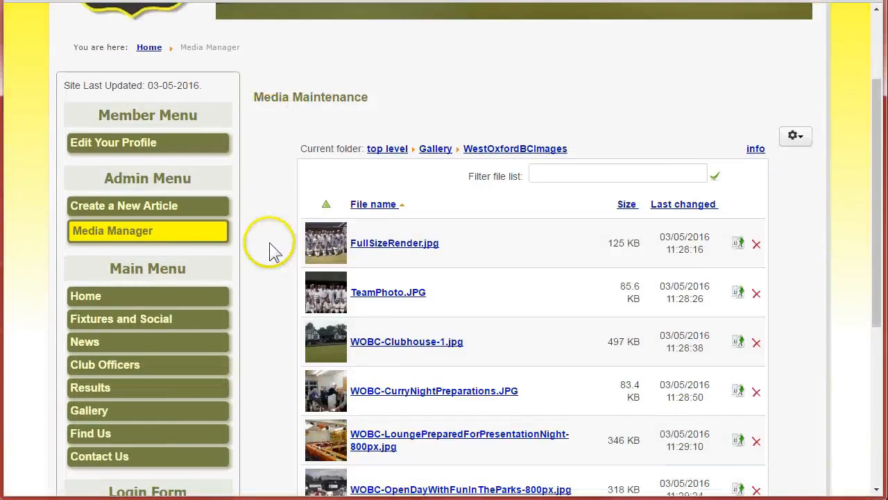
Copy the WestOxfordBCImages folder name from the current-folder path.
{"action": "left_click_drag", "start_coordinate": [572, 95], "coordinate": [474, 103]}
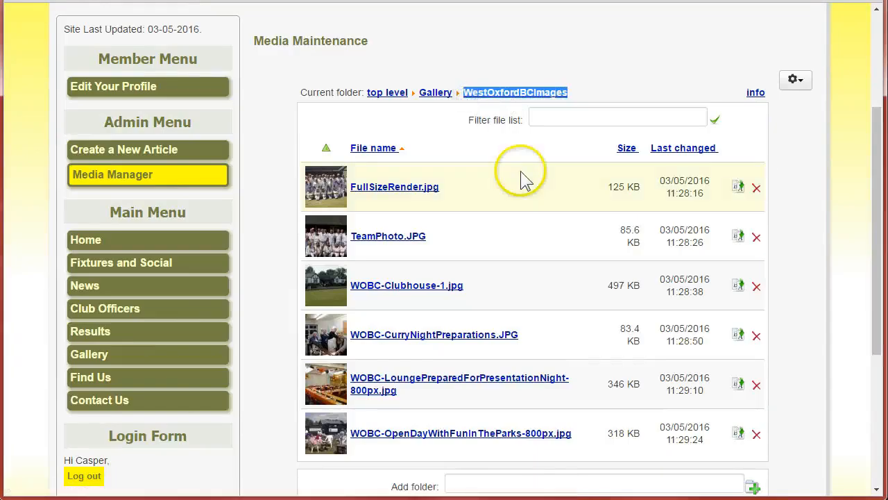
{"action": "right_click", "coordinate": [511, 92]}
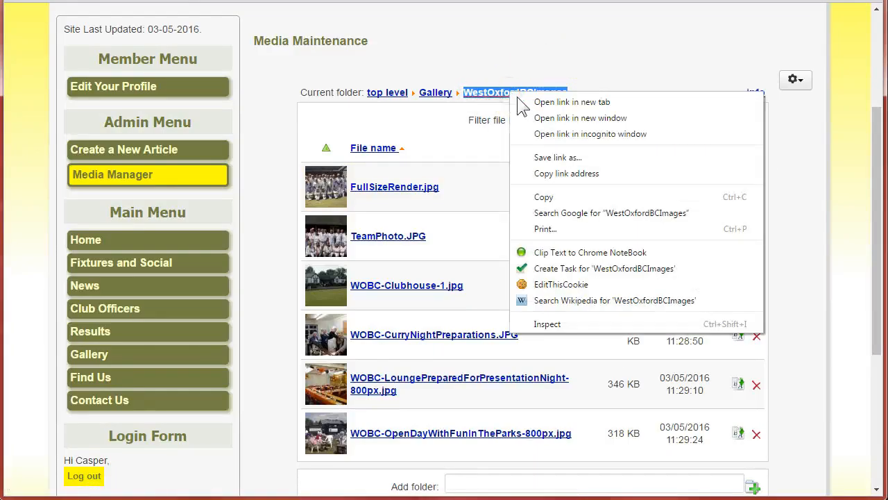
{"action": "left_click", "coordinate": [545, 198]}
Start a new article titled West Oxford BC Images.
{"action": "left_click", "coordinate": [656, 58]}
{"action": "scroll", "coordinate": [517, 209], "scroll_direction": "up", "scroll_amount": 2}
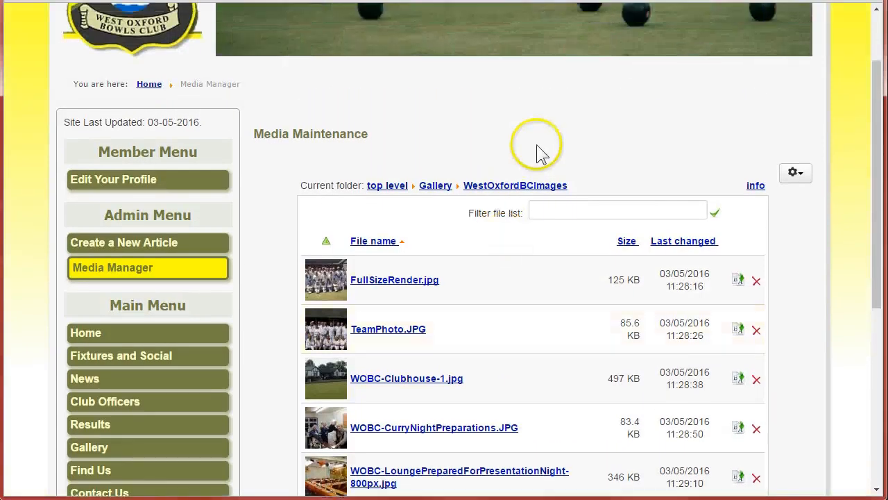
{"action": "scroll", "coordinate": [229, 170], "scroll_direction": "down", "scroll_amount": 2}
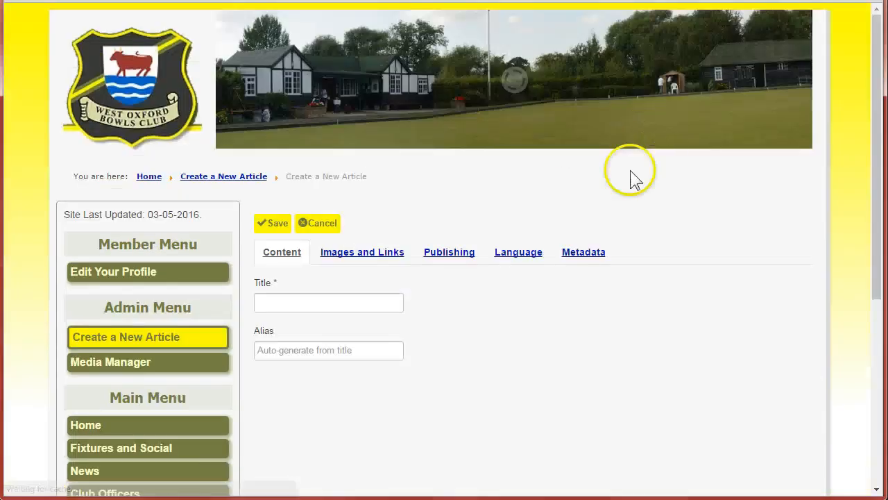
{"action": "scroll", "coordinate": [843, 141], "scroll_direction": "down", "scroll_amount": 3}
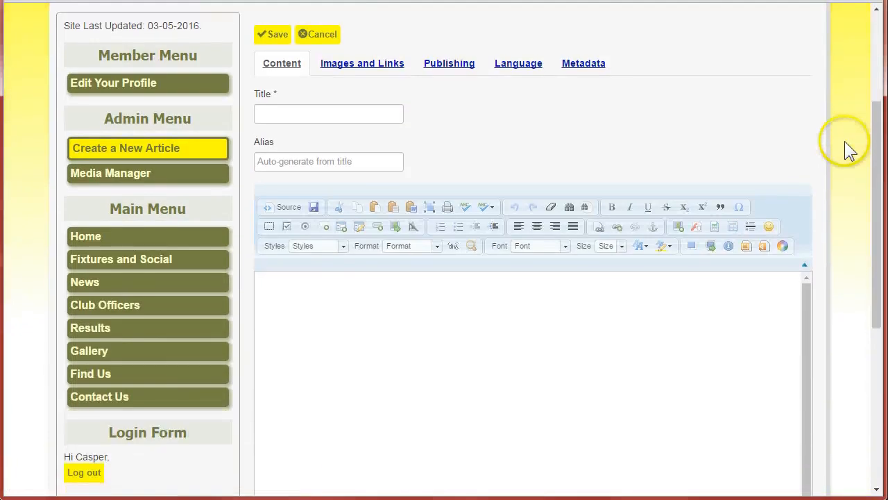
{"action": "left_click", "coordinate": [376, 71]}
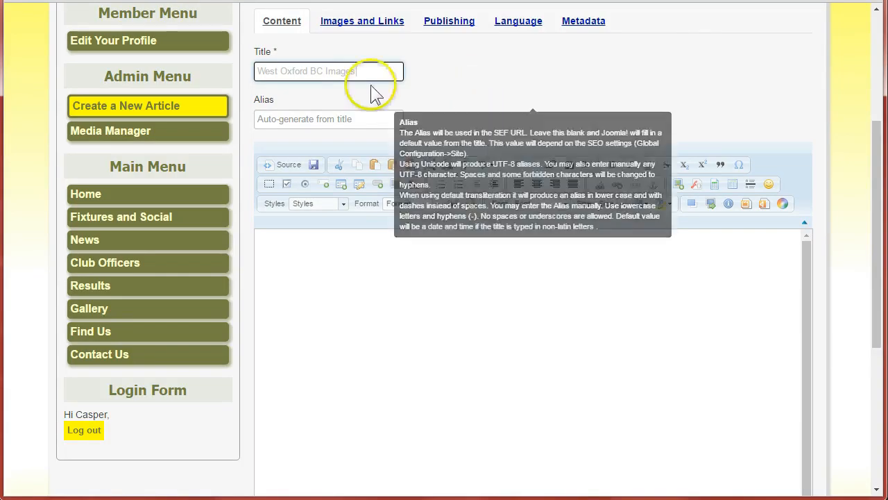
Enter {gallery}WestOxfordBCImages{/gallery} as the article body, pasting the copied folder name as plain text.
{"action": "scroll", "coordinate": [496, 238], "scroll_direction": "down", "scroll_amount": 2}
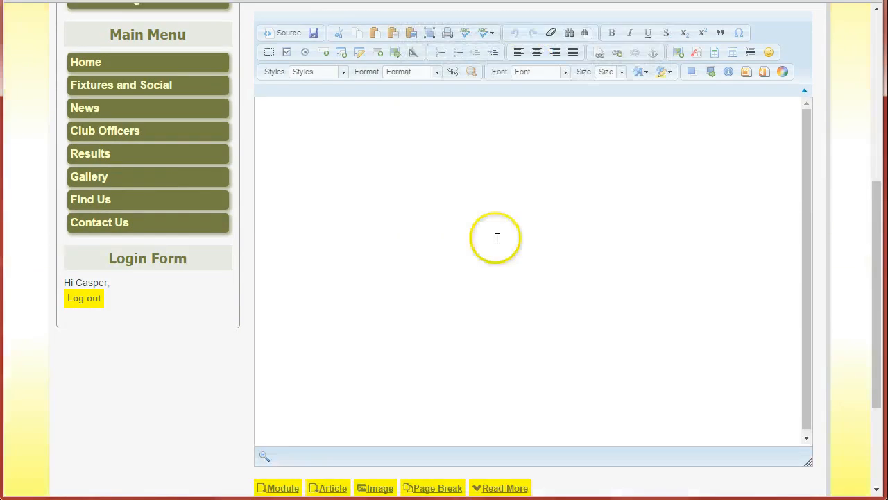
{"action": "left_click", "coordinate": [433, 147]}
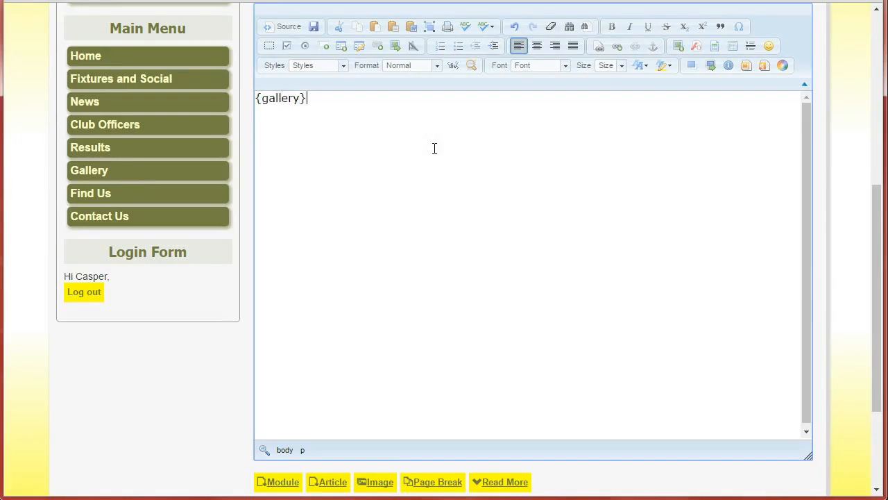
{"action": "right_click", "coordinate": [356, 101]}
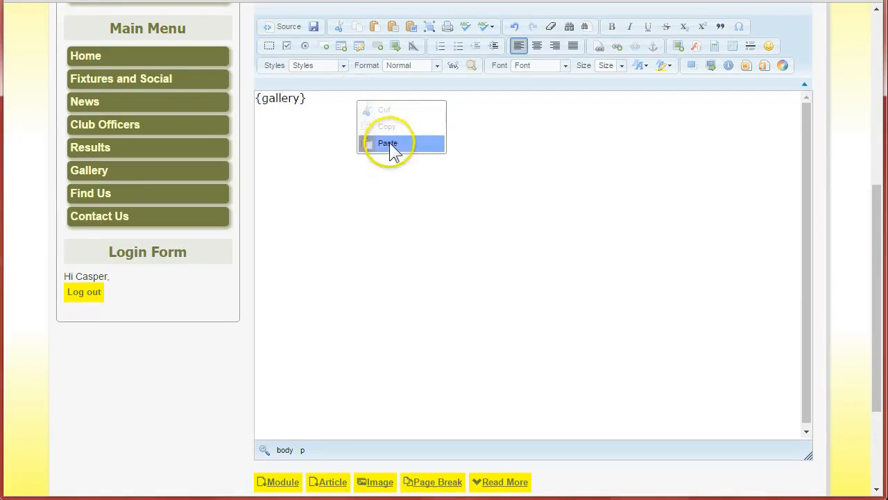
{"action": "left_click", "coordinate": [392, 28]}
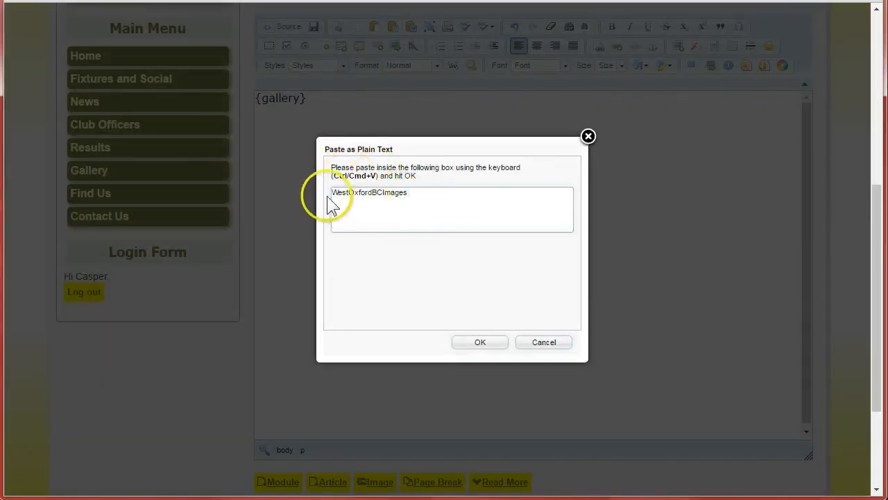
{"action": "left_click", "coordinate": [480, 342]}
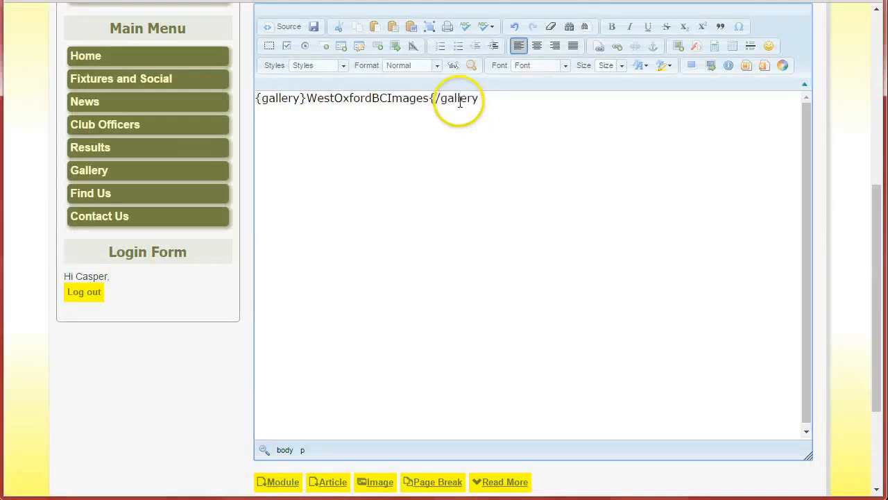
Set the new article's category to Gallery and save the article.
{"action": "scroll", "coordinate": [570, 220], "scroll_direction": "up", "scroll_amount": 3}
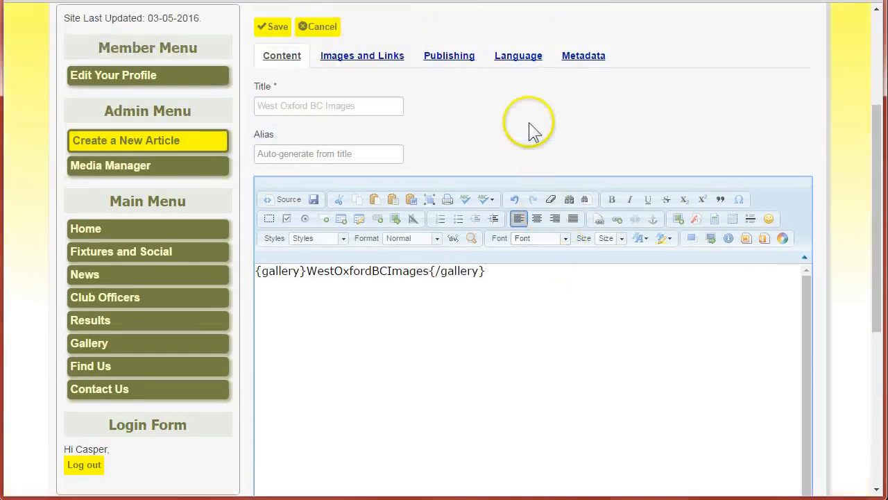
{"action": "left_click", "coordinate": [448, 70]}
{"action": "left_click", "coordinate": [396, 118]}
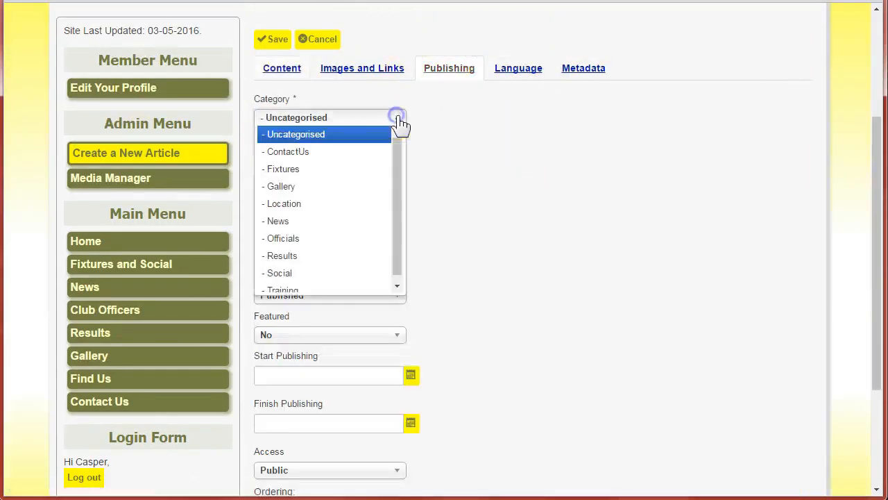
{"action": "left_click", "coordinate": [287, 187]}
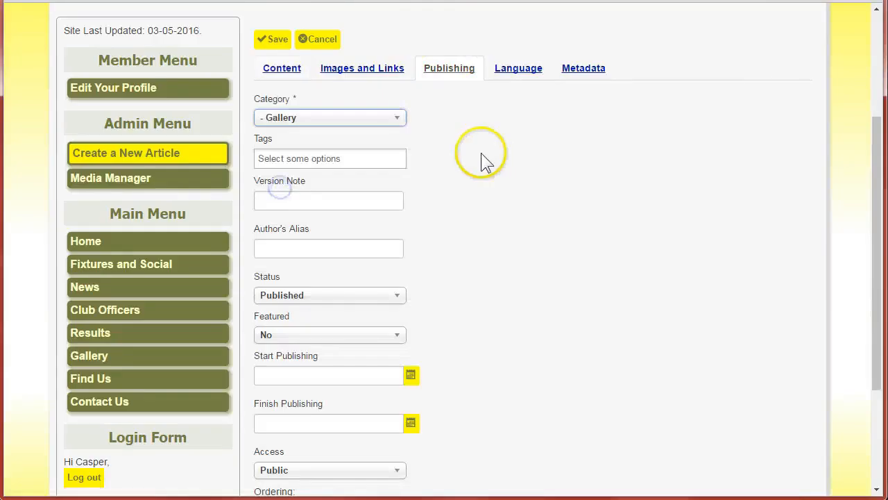
{"action": "left_click", "coordinate": [280, 44]}
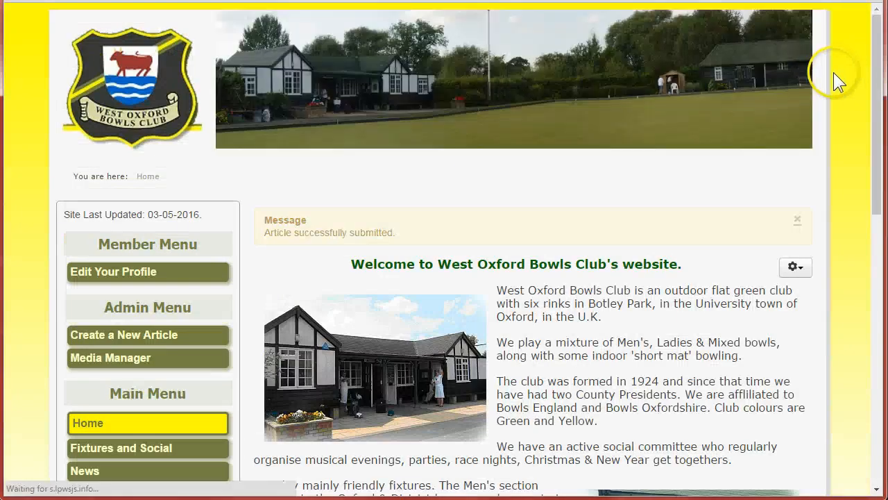
Open the Gallery page from the main menu to view the new article.
{"action": "scroll", "coordinate": [734, 103], "scroll_direction": "down", "scroll_amount": 2}
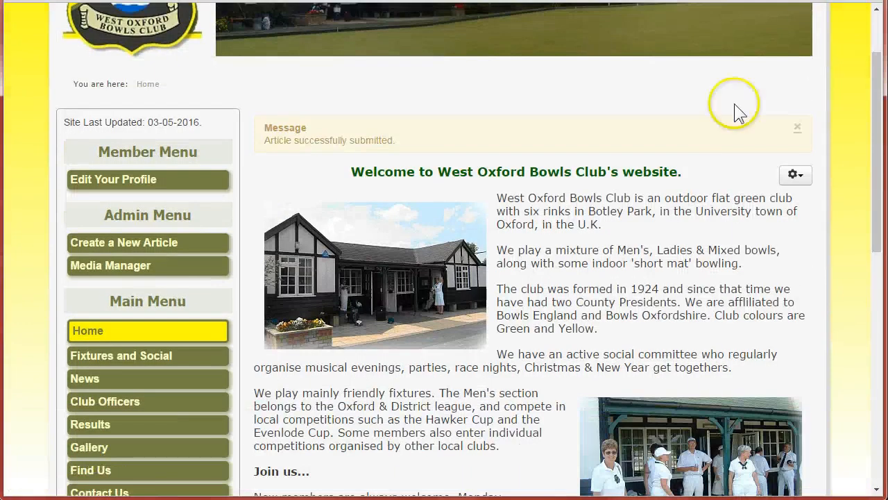
{"action": "left_click", "coordinate": [798, 129]}
{"action": "scroll", "coordinate": [42, 150], "scroll_direction": "down", "scroll_amount": 3}
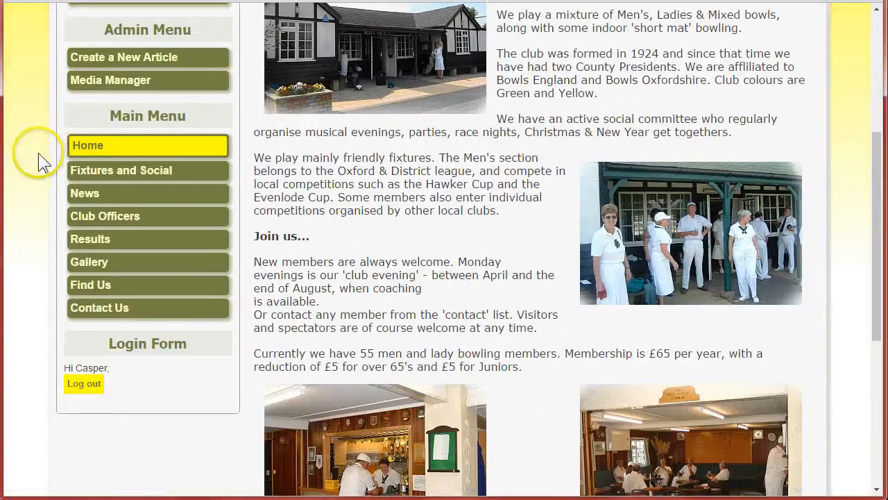
{"action": "left_click", "coordinate": [86, 267]}
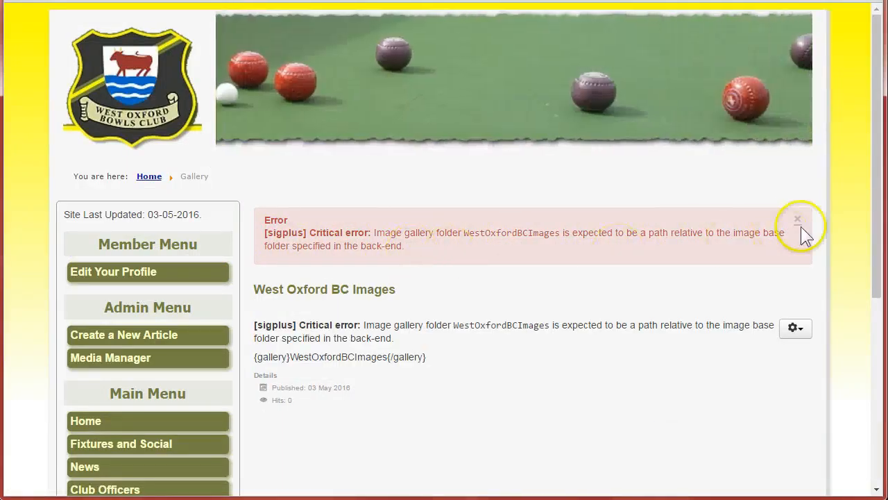
Edit the article so the gallery tag reads {gallery}Gallery/WestOxfordBCImages{/gallery} and save it.
{"action": "left_click", "coordinate": [798, 221]}
{"action": "left_click", "coordinate": [795, 264]}
{"action": "left_click", "coordinate": [737, 291]}
{"action": "scroll", "coordinate": [793, 273], "scroll_direction": "down", "scroll_amount": 3}
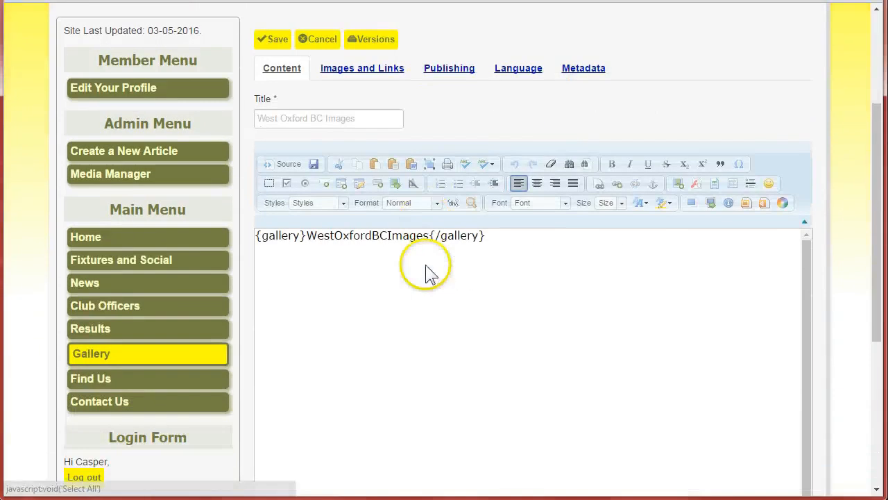
{"action": "left_click", "coordinate": [308, 231]}
{"action": "type", "text": "Gallery/"}
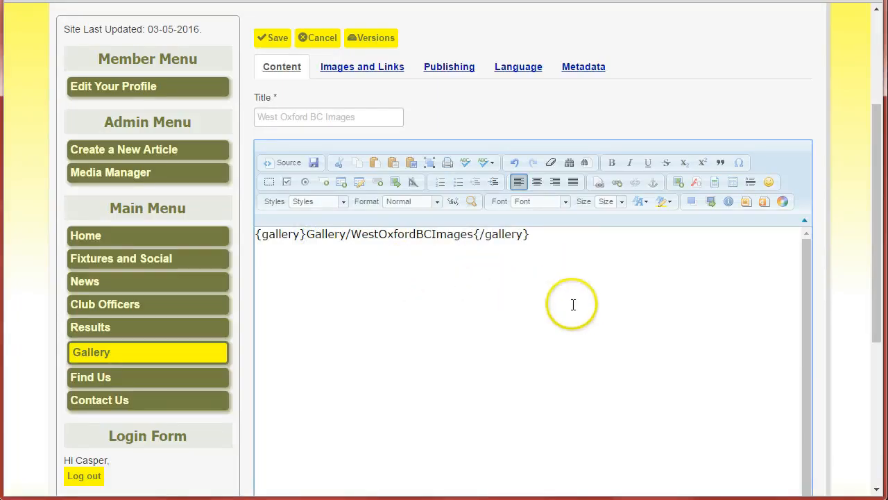
{"action": "left_click", "coordinate": [276, 39]}
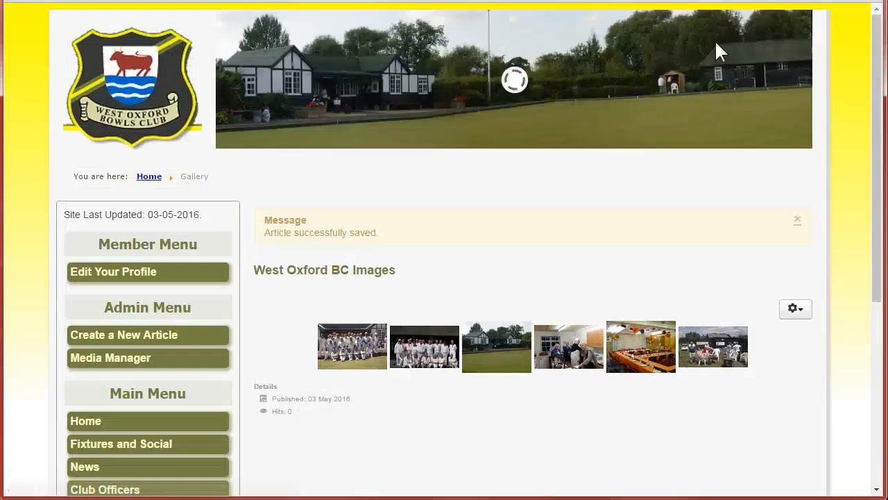
Browse through the gallery photos in the lightbox viewer, then close it.
{"action": "scroll", "coordinate": [841, 121], "scroll_direction": "down", "scroll_amount": 2}
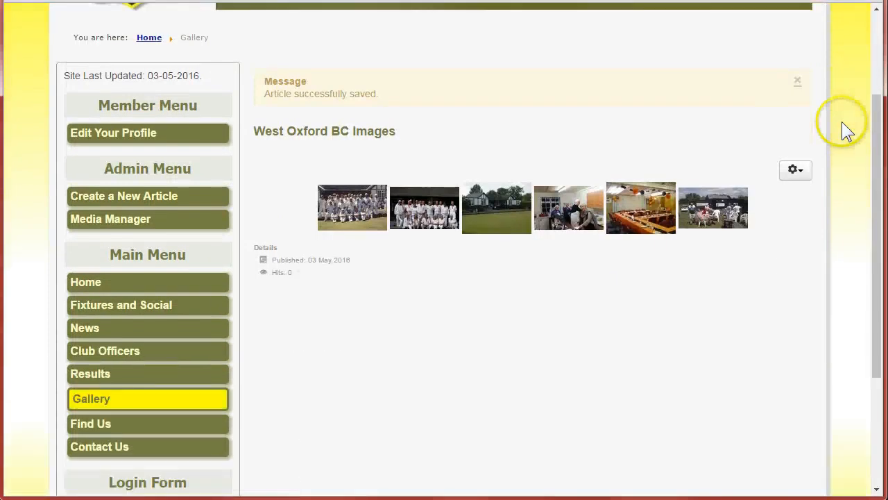
{"action": "left_click", "coordinate": [796, 83]}
{"action": "scroll", "coordinate": [840, 87], "scroll_direction": "down", "scroll_amount": 2}
{"action": "scroll", "coordinate": [842, 83], "scroll_direction": "up", "scroll_amount": 1}
{"action": "left_click", "coordinate": [350, 121]}
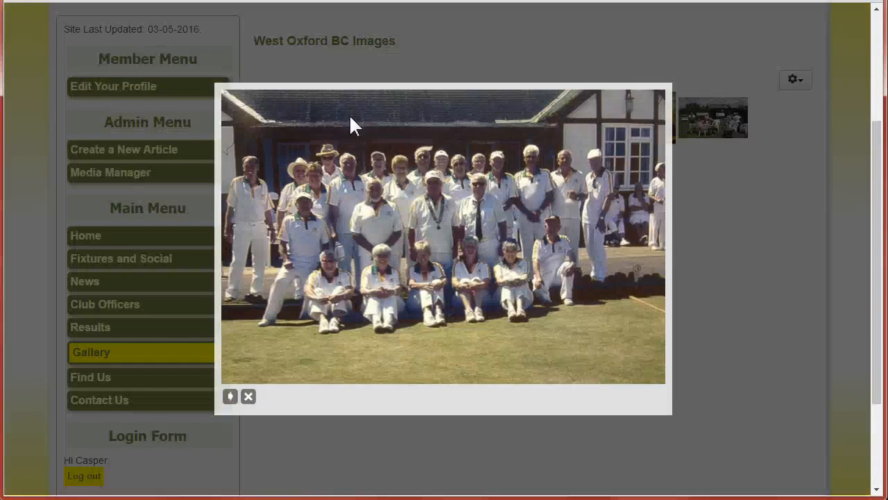
{"action": "left_click", "coordinate": [645, 240]}
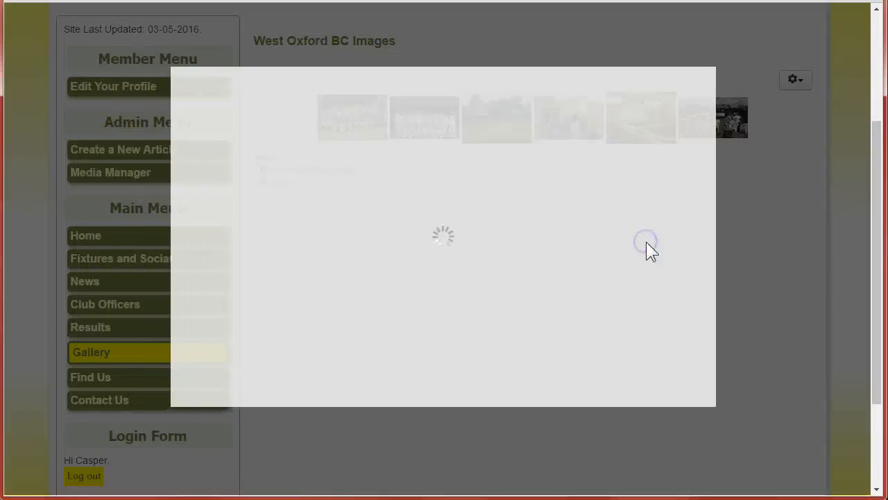
{"action": "left_click", "coordinate": [687, 237]}
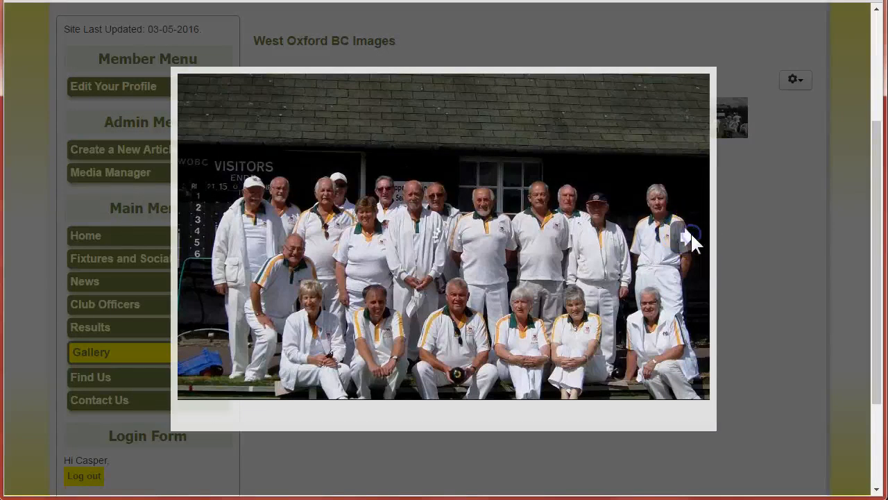
{"action": "left_click", "coordinate": [719, 231]}
{"action": "left_click", "coordinate": [713, 233]}
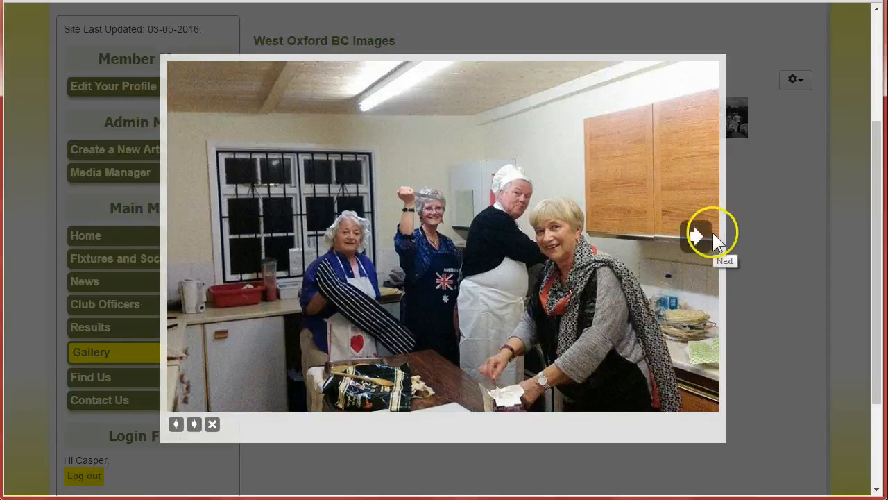
{"action": "left_click", "coordinate": [694, 274]}
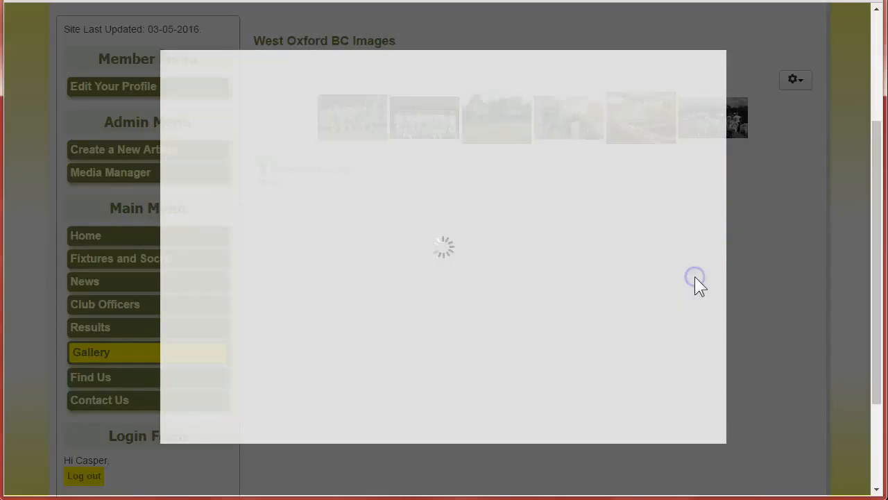
{"action": "left_click", "coordinate": [694, 269]}
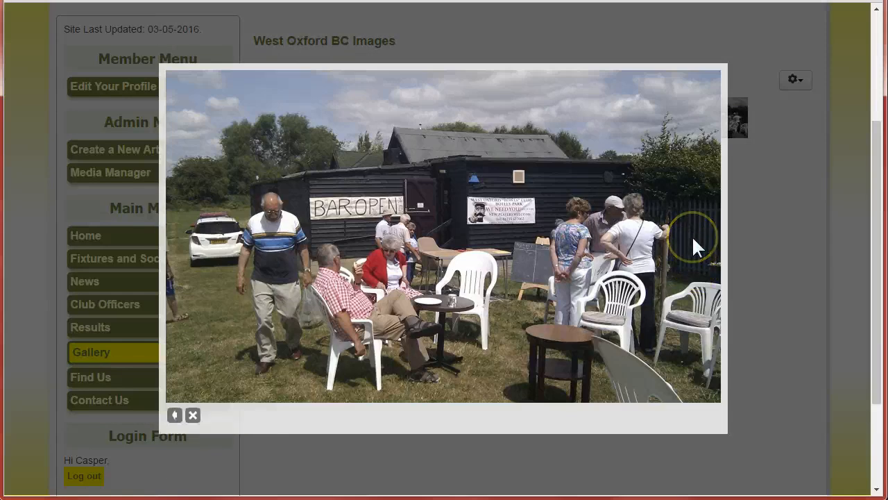
{"action": "left_click", "coordinate": [192, 416]}
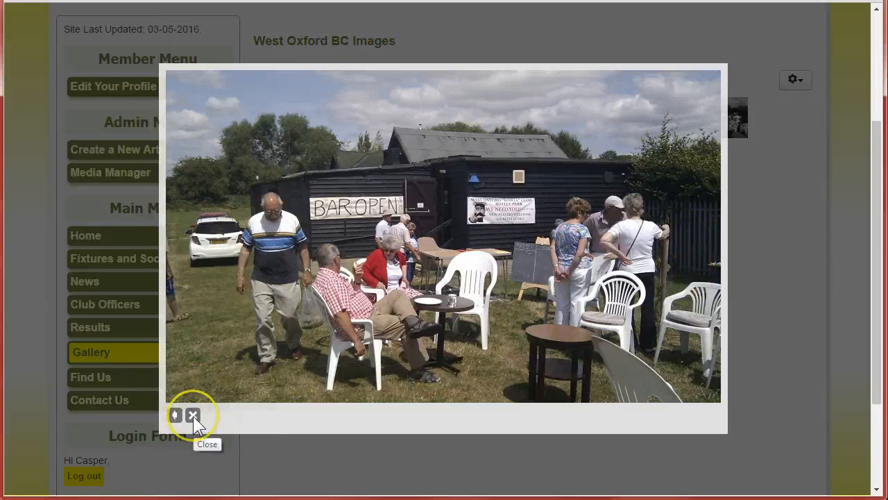
{"action": "left_click", "coordinate": [742, 257]}
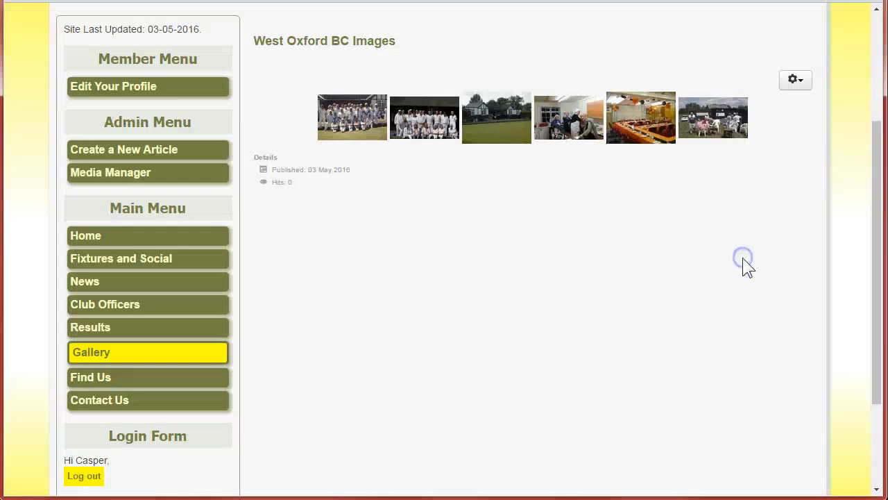
{"action": "scroll", "coordinate": [416, 321], "scroll_direction": "up", "scroll_amount": 2}
{"action": "scroll", "coordinate": [416, 322], "scroll_direction": "up", "scroll_amount": 3}
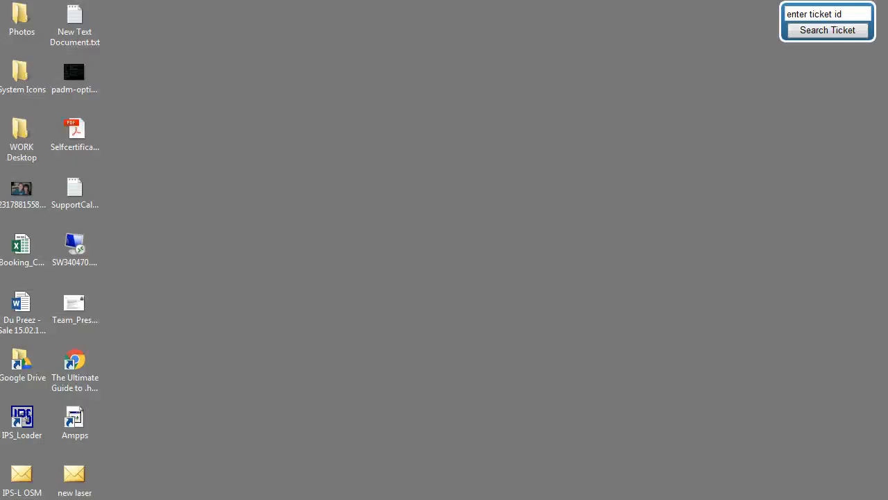
Switch to the Explorer window and move up to the Clubs-WOBC folder.
{"action": "mouse_move", "coordinate": [296, 498]}
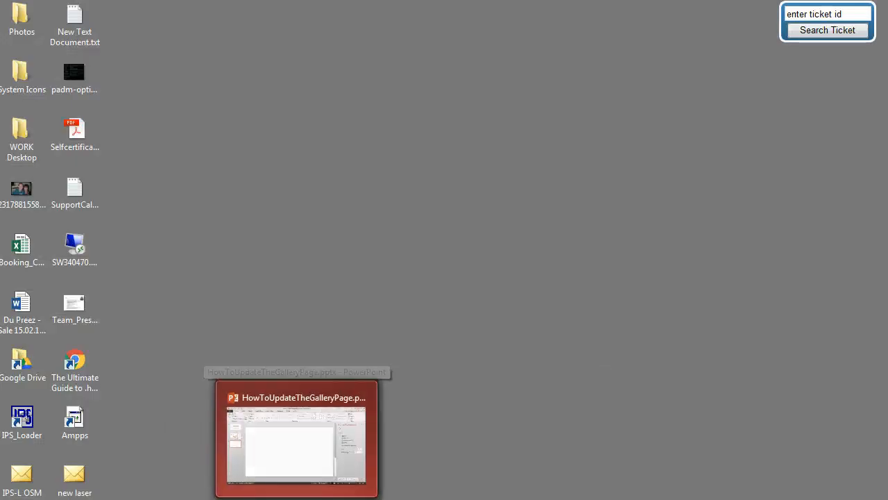
{"action": "mouse_move", "coordinate": [407, 498]}
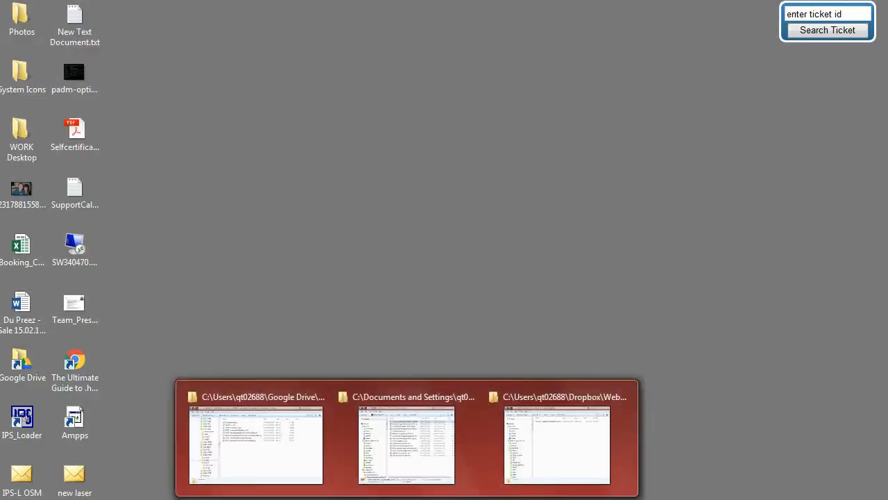
{"action": "mouse_move", "coordinate": [254, 451]}
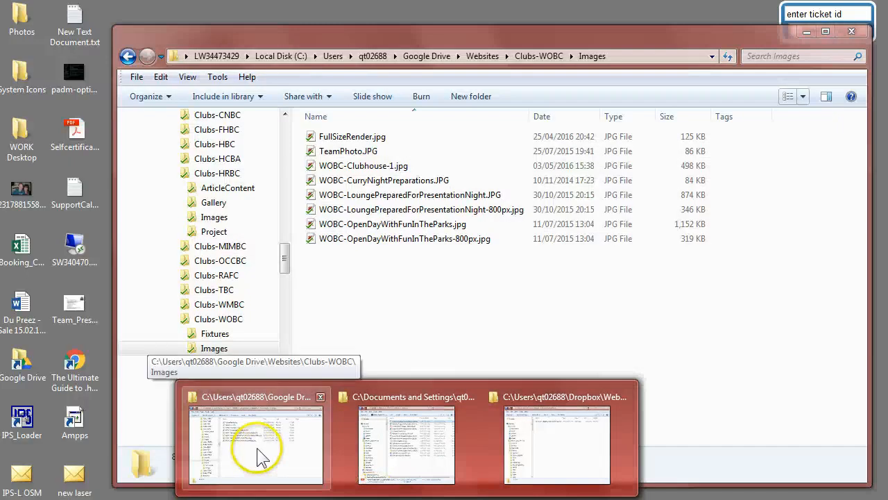
{"action": "left_click", "coordinate": [269, 406]}
{"action": "left_click", "coordinate": [403, 303]}
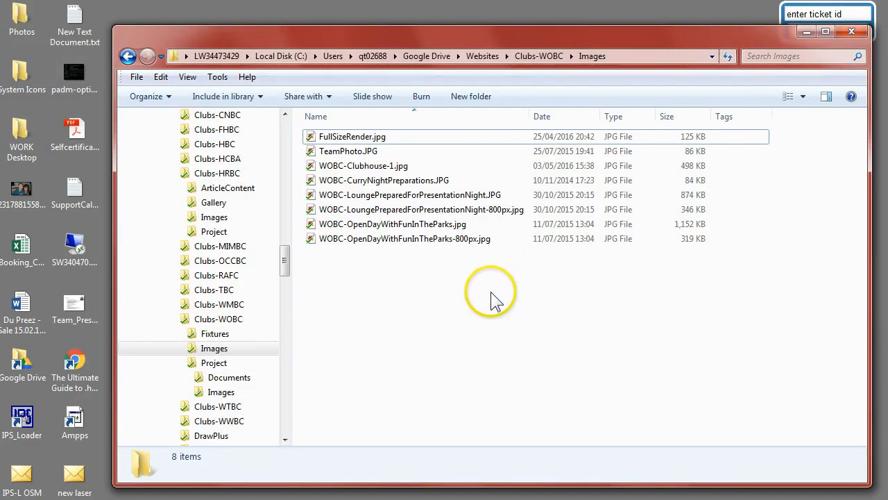
{"action": "left_click", "coordinate": [540, 57]}
Rename the local Images folder to WOBCImages.
{"action": "left_click", "coordinate": [332, 154]}
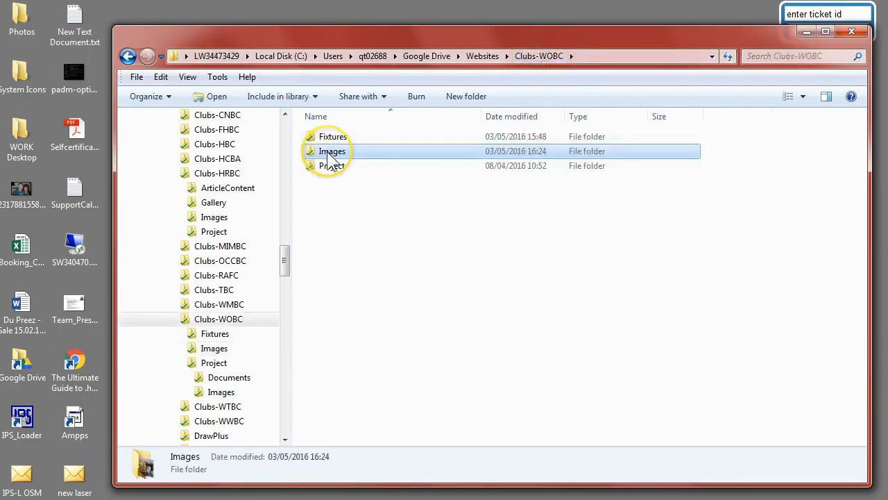
{"action": "left_click", "coordinate": [328, 154]}
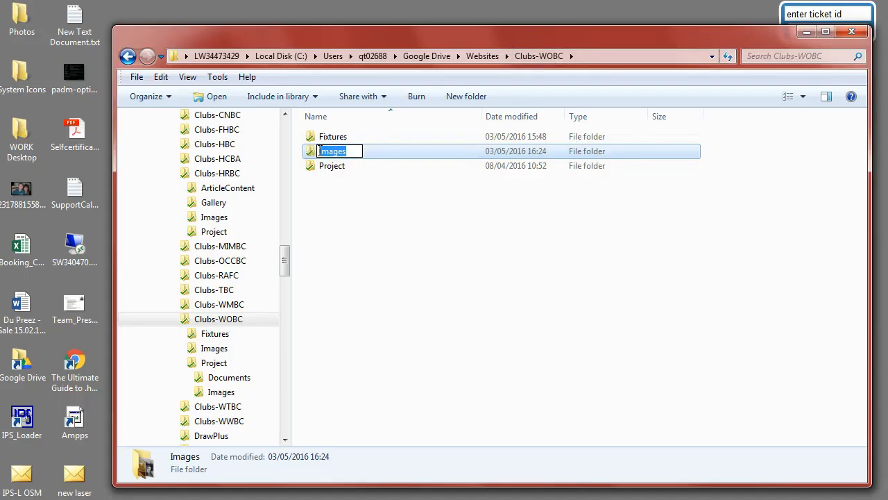
{"action": "left_click", "coordinate": [319, 150]}
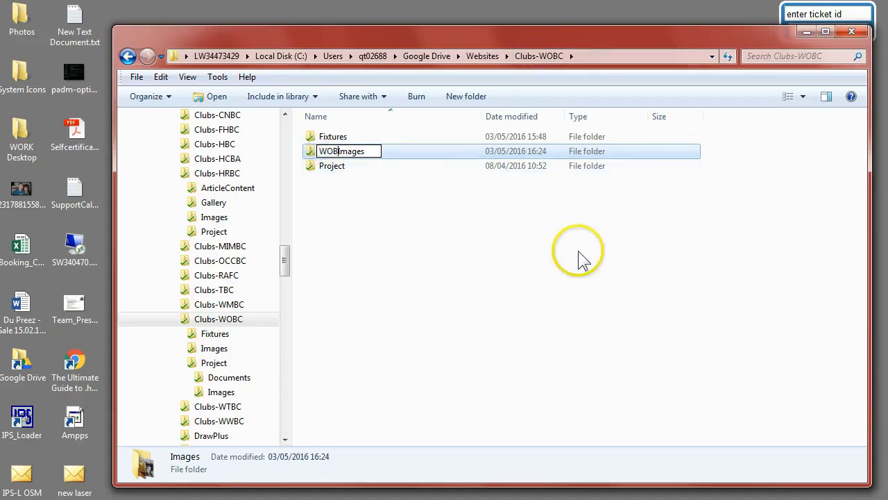
{"action": "type", "text": "WOBC-"}
{"action": "key", "text": "BackSpace"}
{"action": "left_click", "coordinate": [443, 212]}
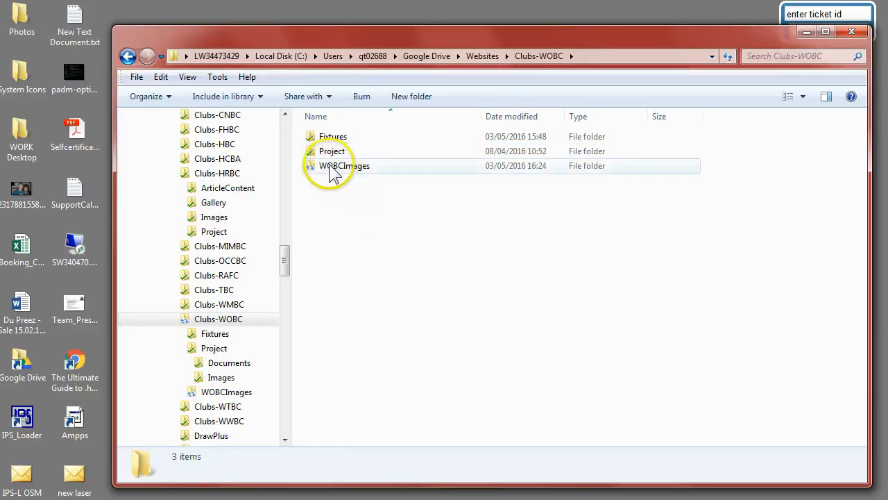
Open the WOBCImages folder and create a new text document named labels.txt there.
{"action": "left_click", "coordinate": [332, 173]}
{"action": "left_click", "coordinate": [310, 173]}
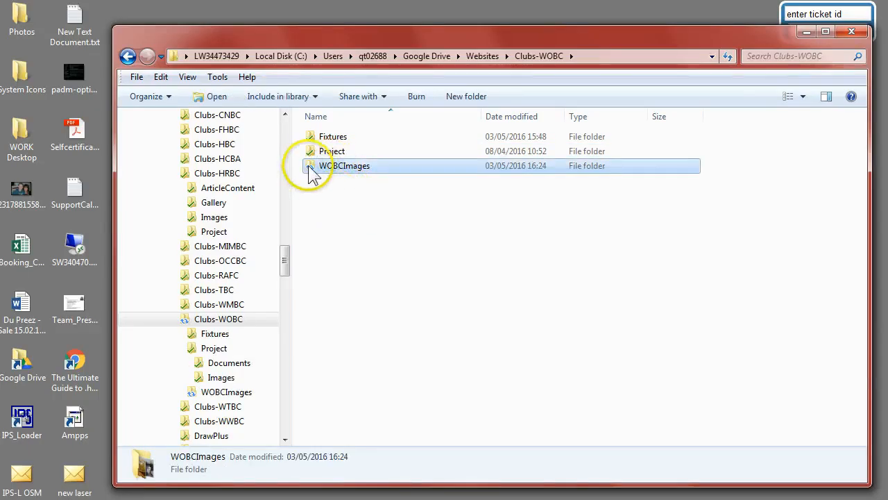
{"action": "double_click", "coordinate": [309, 163]}
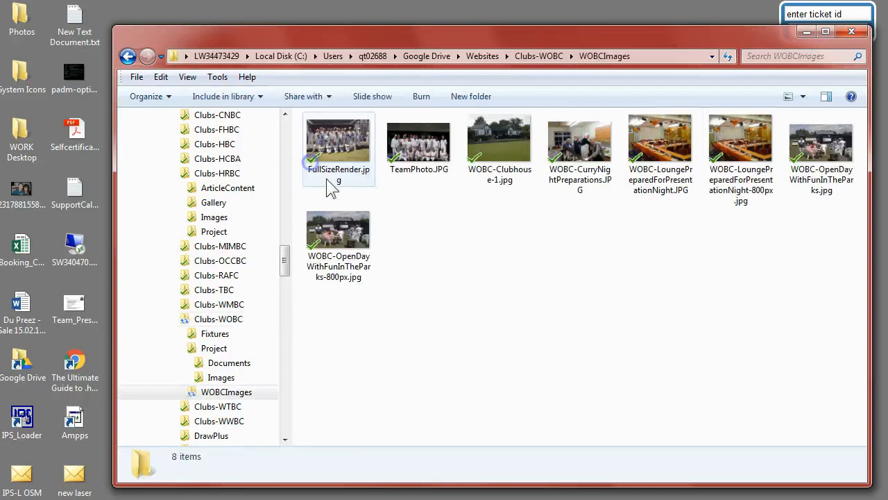
{"action": "right_click", "coordinate": [466, 248]}
{"action": "mouse_move", "coordinate": [528, 411]}
{"action": "left_click", "coordinate": [663, 366]}
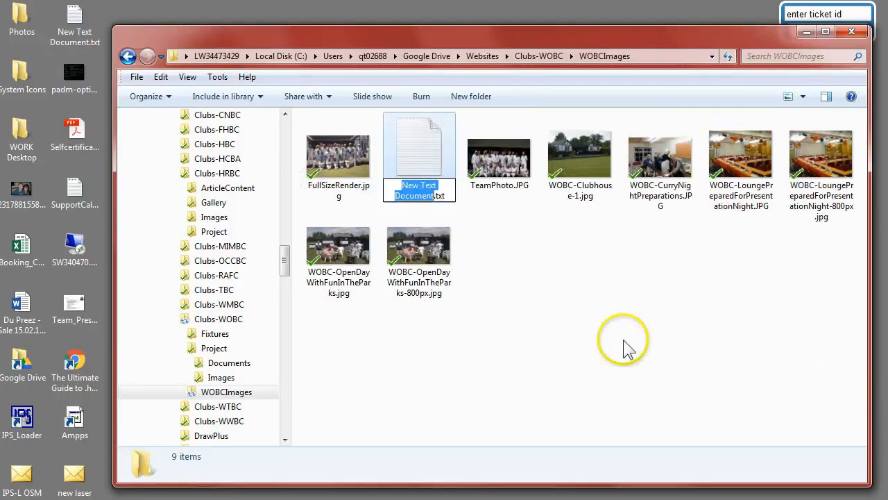
{"action": "type", "text": "labe"}
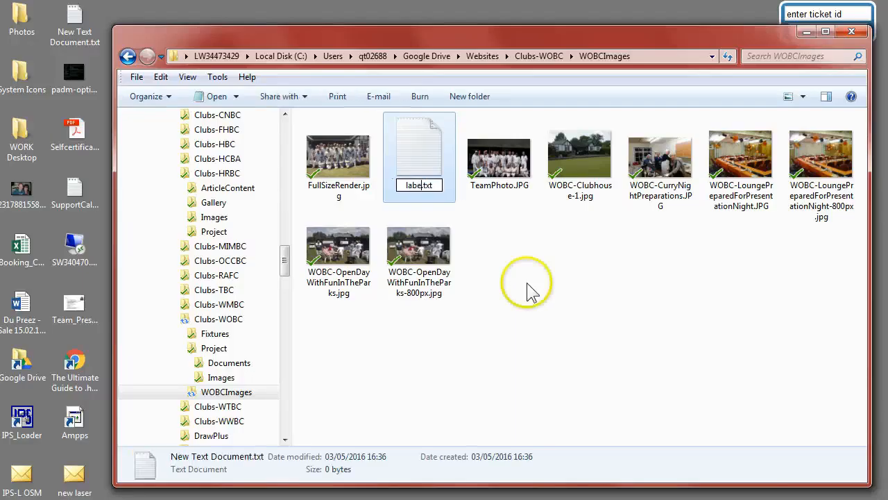
{"action": "type", "text": "ls"}
{"action": "left_click", "coordinate": [493, 276]}
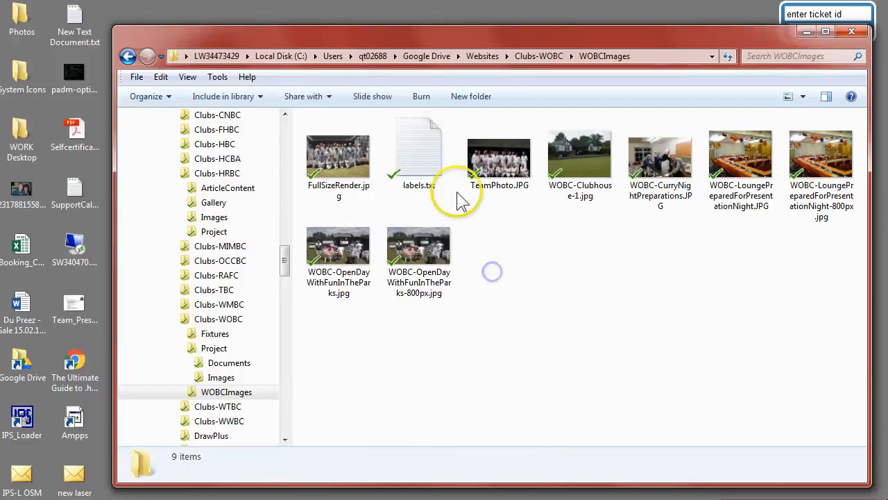
Open labels.txt in Notepad and position its window over the Explorer window.
{"action": "left_click_drag", "start_coordinate": [417, 147], "coordinate": [512, 280]}
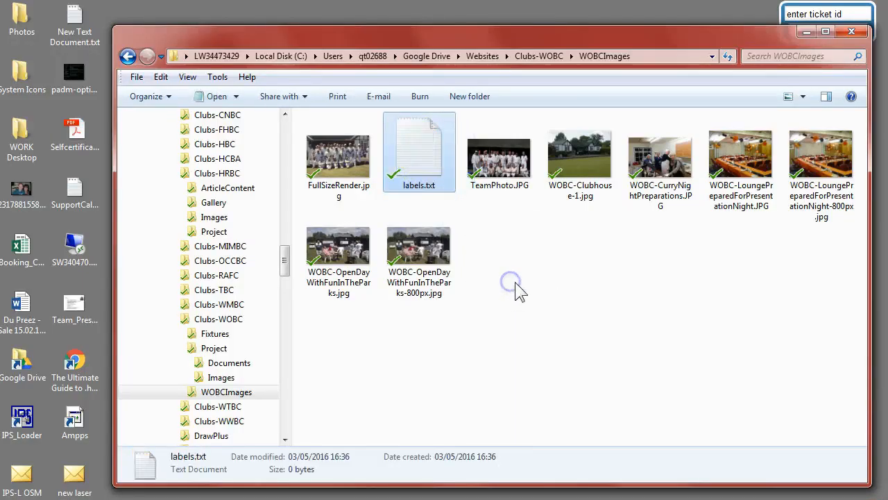
{"action": "double_click", "coordinate": [425, 153]}
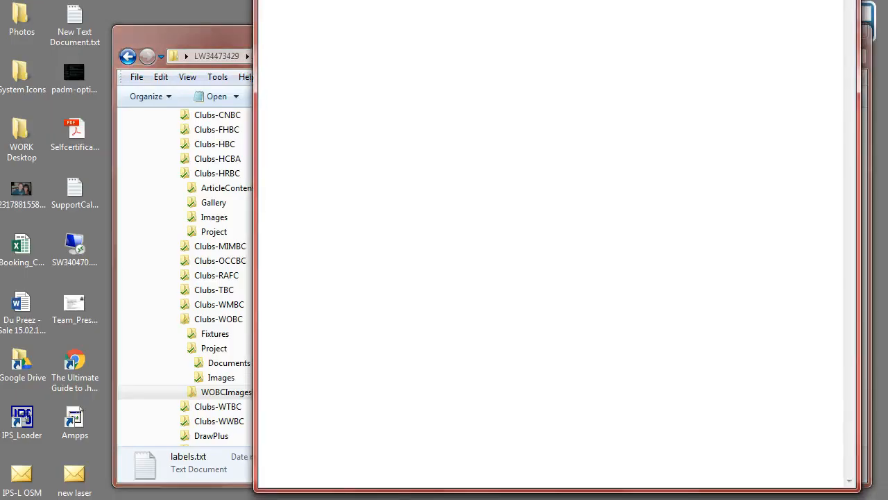
{"action": "left_click_drag", "start_coordinate": [634, 2], "coordinate": [634, 102]}
{"action": "left_click_drag", "start_coordinate": [256, 272], "coordinate": [461, 283]}
{"action": "left_click_drag", "start_coordinate": [737, 114], "coordinate": [287, 109]}
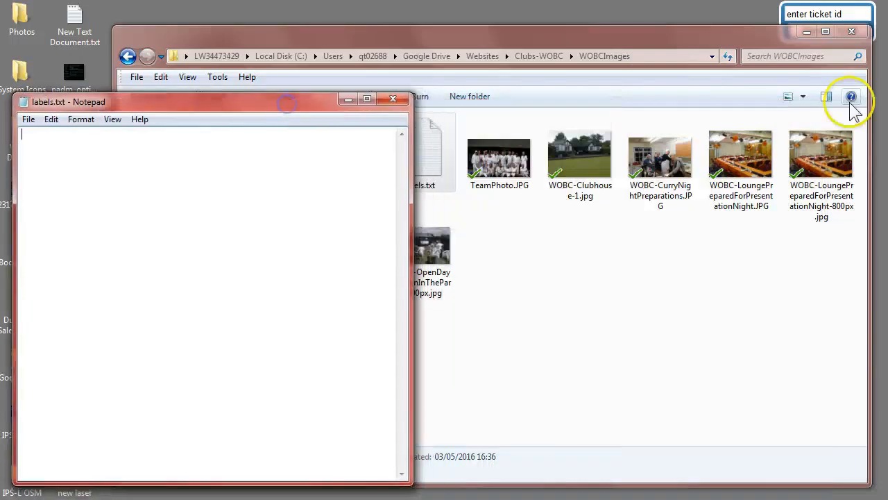
Switch the folder to list view and copy the file name FullSizeRender.jpg into labels.txt.
{"action": "left_click", "coordinate": [789, 97]}
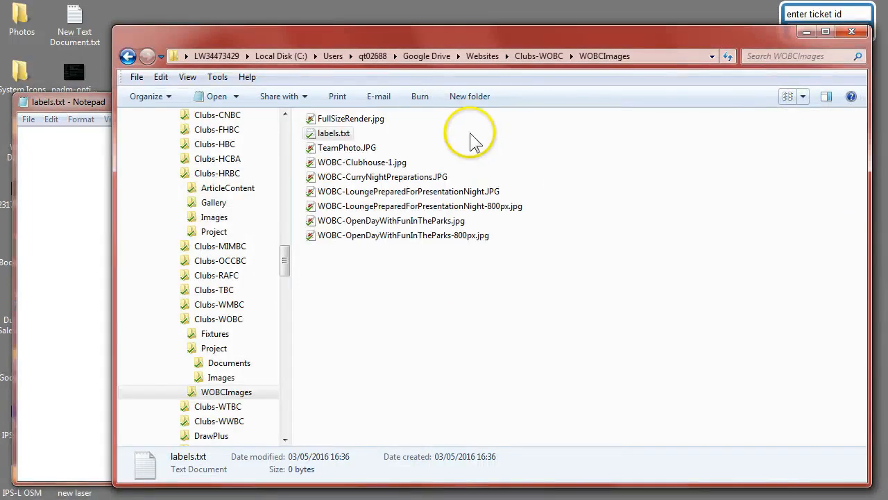
{"action": "left_click", "coordinate": [335, 122]}
{"action": "left_click", "coordinate": [335, 128]}
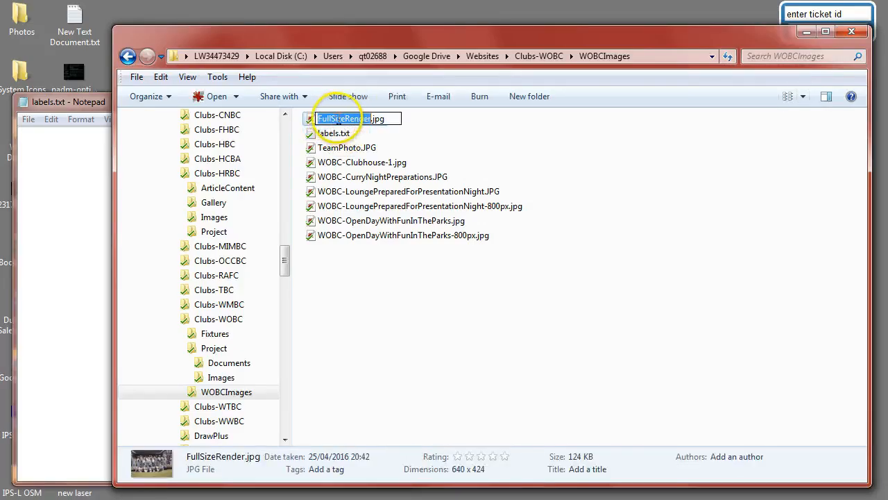
{"action": "key", "text": "ctrl+c"}
{"action": "left_click", "coordinate": [65, 167]}
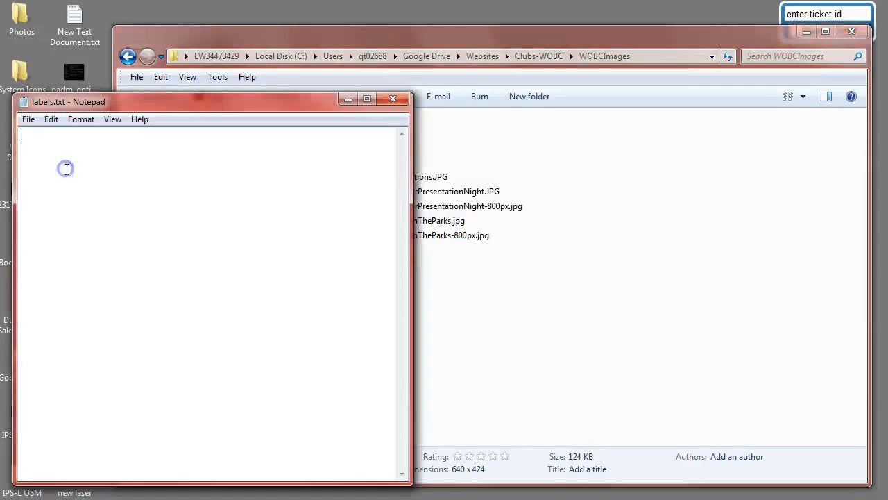
{"action": "key", "text": "ctrl+v"}
Copy the file name TeamPhoto.JPG onto the next line of labels.txt.
{"action": "left_click", "coordinate": [470, 170]}
{"action": "left_click", "coordinate": [332, 149]}
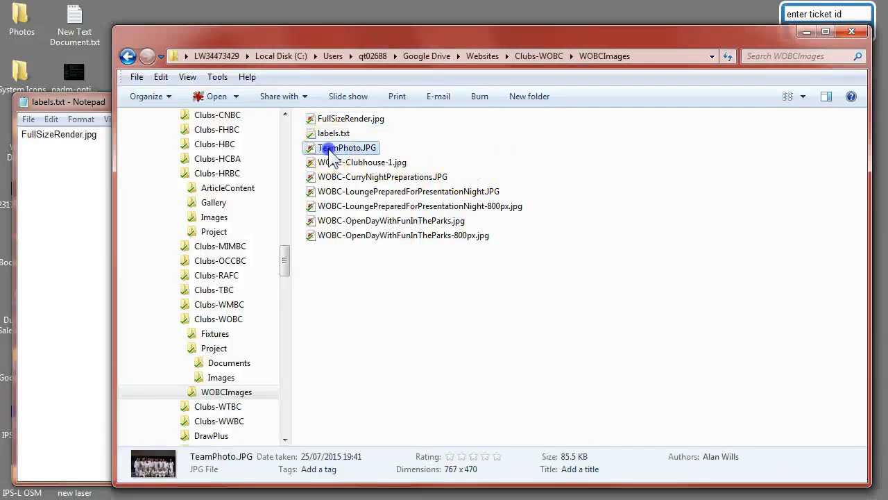
{"action": "left_click", "coordinate": [334, 149]}
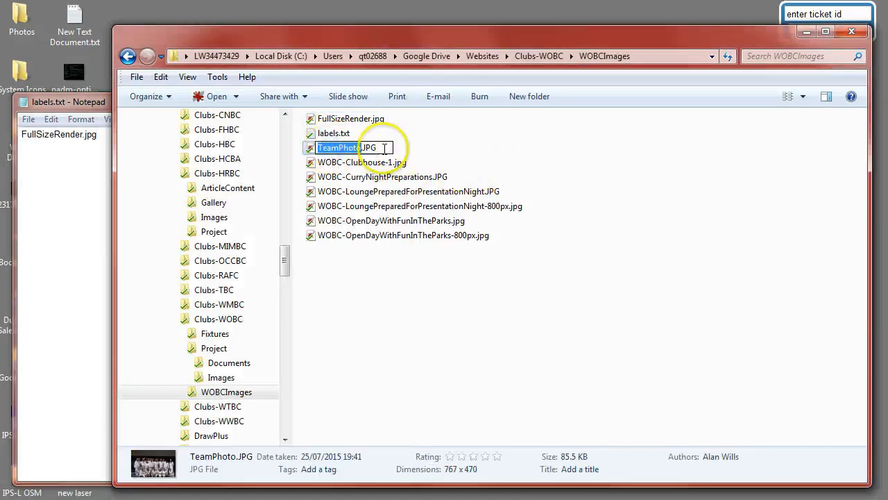
{"action": "right_click", "coordinate": [341, 148]}
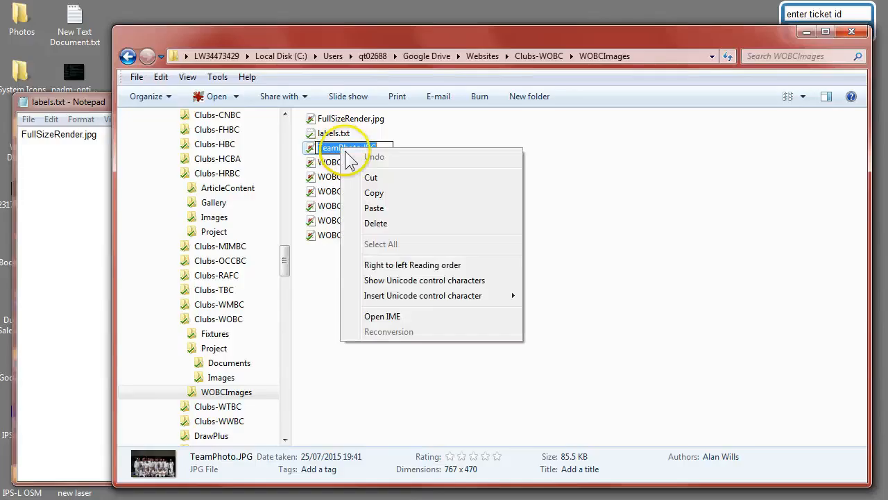
{"action": "left_click", "coordinate": [385, 194]}
{"action": "left_click", "coordinate": [71, 167]}
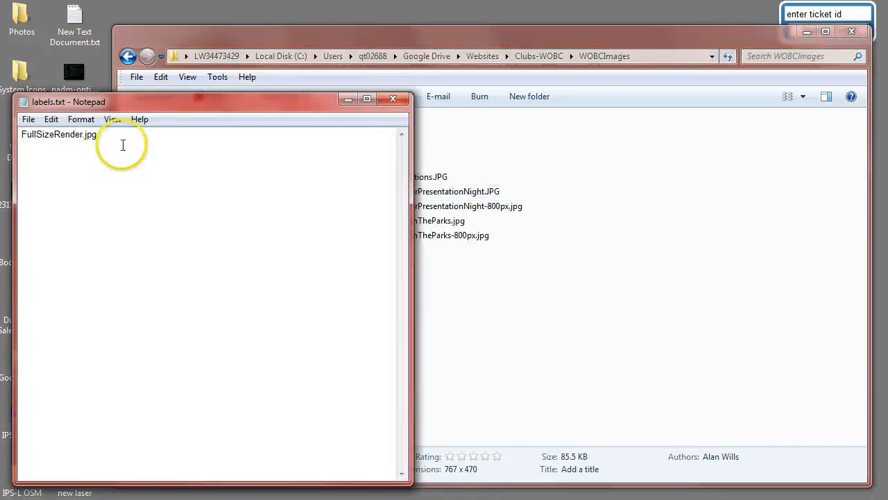
{"action": "right_click", "coordinate": [122, 145]}
{"action": "left_click", "coordinate": [163, 204]}
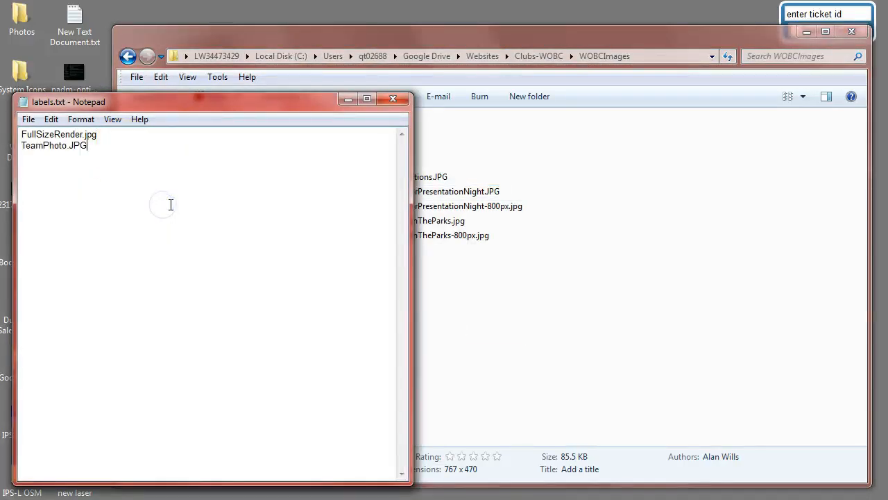
Arrange the Explorer and Notepad windows side by side.
{"action": "left_click", "coordinate": [548, 153]}
{"action": "left_click_drag", "start_coordinate": [69, 104], "coordinate": [518, 91]}
{"action": "left_click_drag", "start_coordinate": [462, 36], "coordinate": [354, 36]}
{"action": "left_click_drag", "start_coordinate": [761, 166], "coordinate": [595, 174]}
{"action": "left_click", "coordinate": [618, 92]}
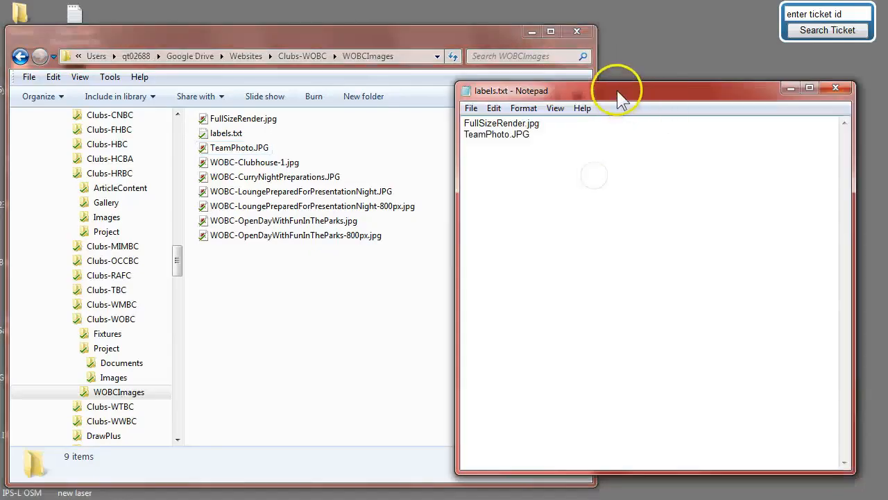
{"action": "left_click_drag", "start_coordinate": [618, 97], "coordinate": [637, 90]}
Copy the file name WOBC-Clubhouse-1.jpg onto the next line of labels.txt.
{"action": "left_click", "coordinate": [253, 164]}
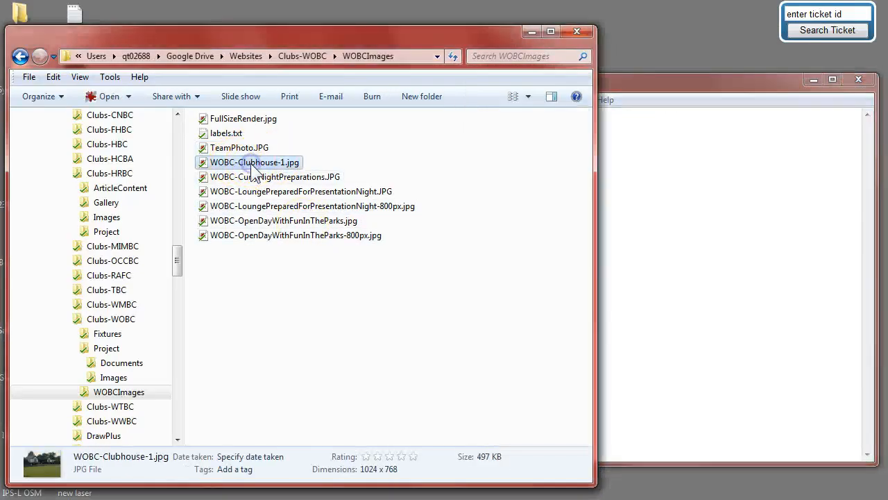
{"action": "right_click", "coordinate": [254, 169]}
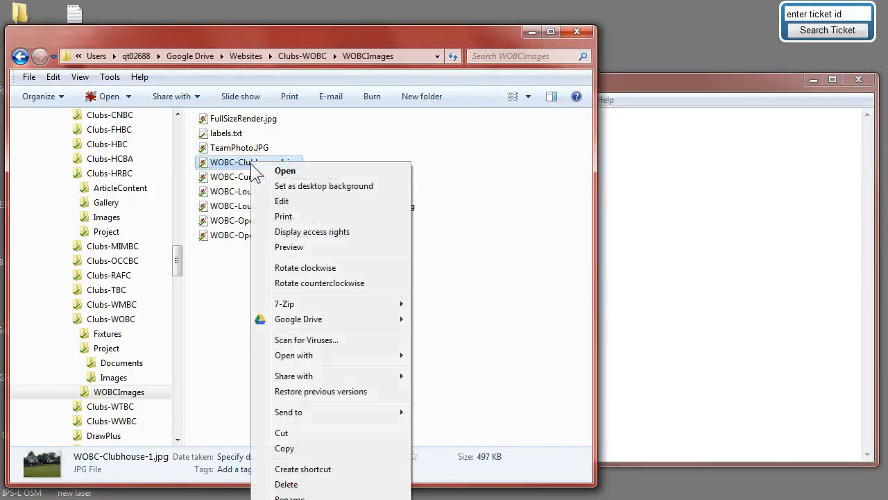
{"action": "left_click", "coordinate": [284, 448]}
{"action": "left_click", "coordinate": [639, 234]}
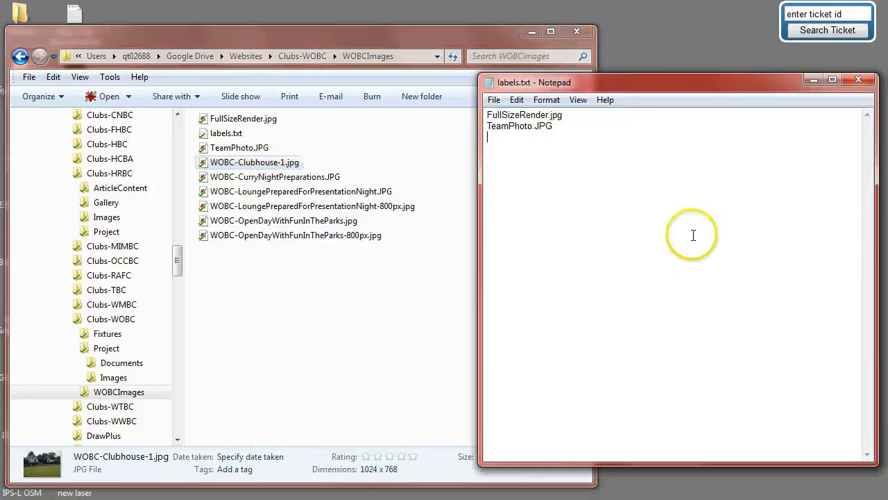
{"action": "right_click", "coordinate": [563, 175]}
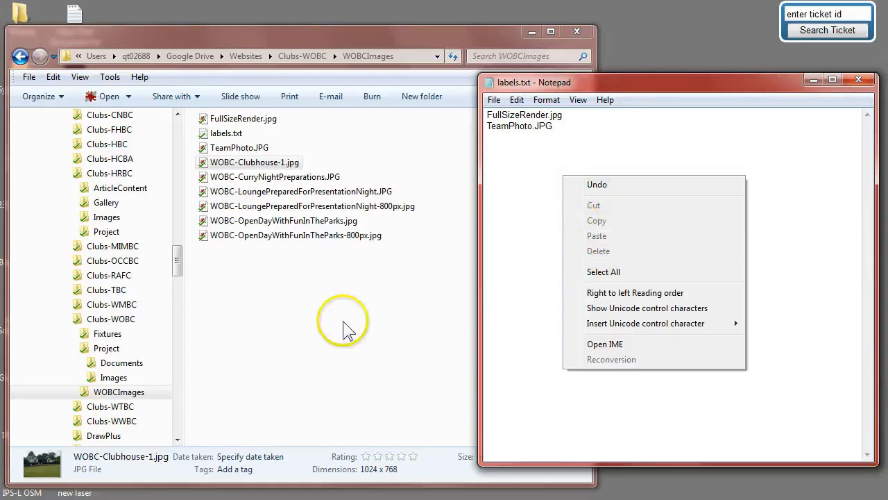
{"action": "left_click", "coordinate": [289, 288]}
{"action": "left_click", "coordinate": [256, 164]}
{"action": "left_click", "coordinate": [254, 165]}
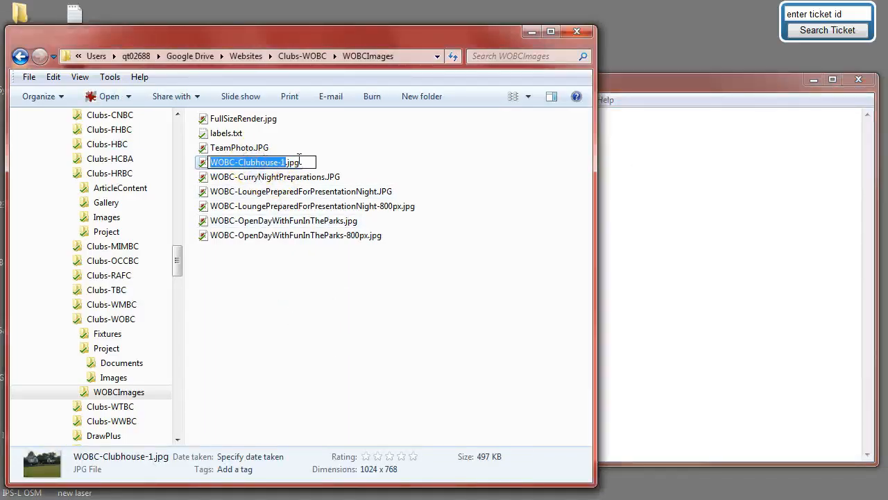
{"action": "right_click", "coordinate": [276, 163]}
{"action": "left_click", "coordinate": [319, 205]}
{"action": "left_click", "coordinate": [666, 188]}
{"action": "right_click", "coordinate": [595, 186]}
{"action": "left_click", "coordinate": [628, 246]}
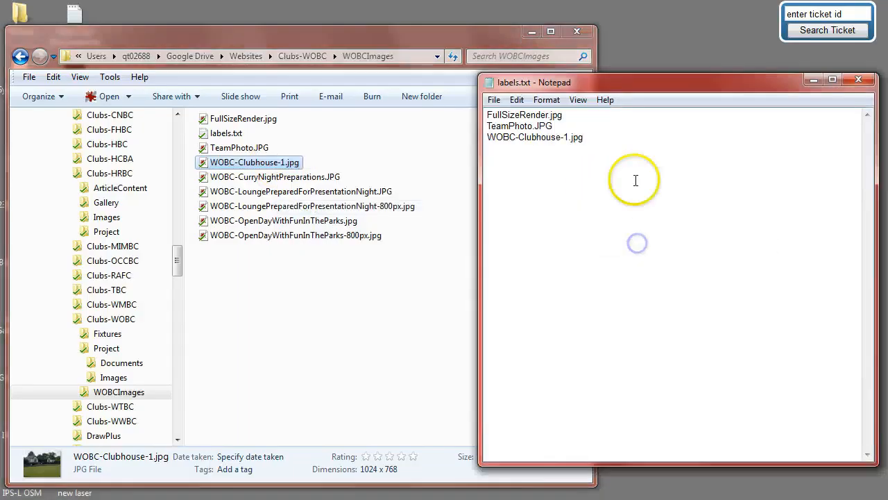
Copy the file name WOBC-CurryNightPreparations.JPG onto the next line of labels.txt.
{"action": "left_click", "coordinate": [292, 177]}
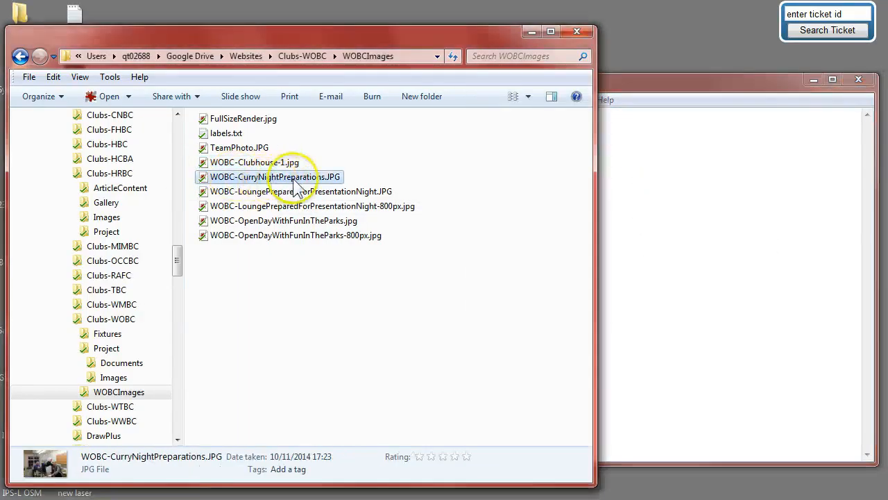
{"action": "left_click", "coordinate": [295, 177]}
{"action": "key", "text": "ctrl+a"}
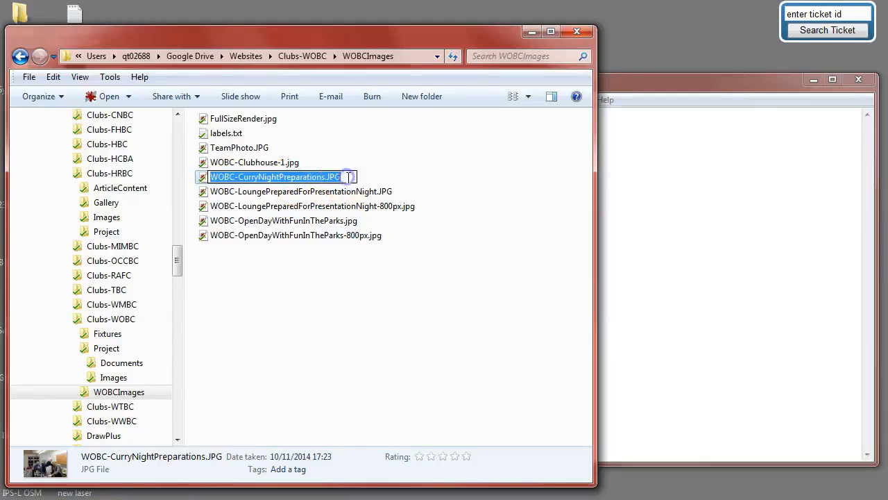
{"action": "key", "text": "ctrl+c"}
{"action": "left_click", "coordinate": [632, 206]}
{"action": "key", "text": "ctrl+v"}
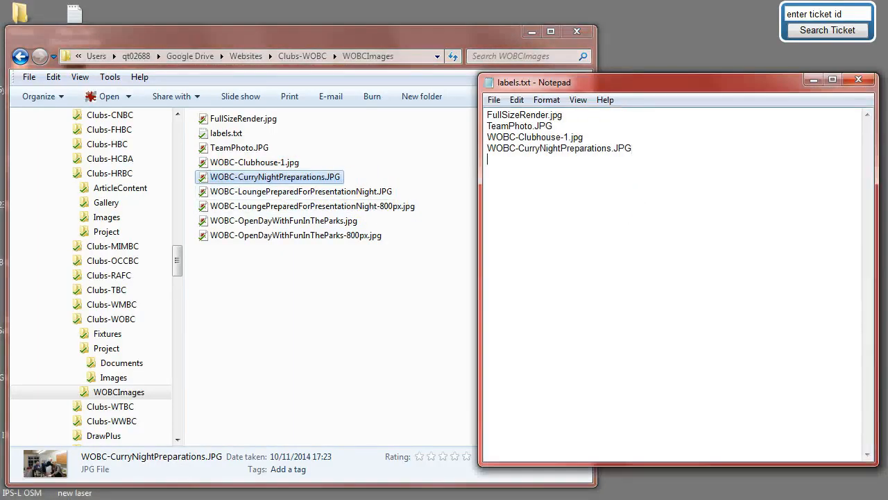
Copy the file name WOBC-LoungePreparedForPresentationNight-800px.jpg onto the next line of labels.txt.
{"action": "left_click", "coordinate": [285, 207]}
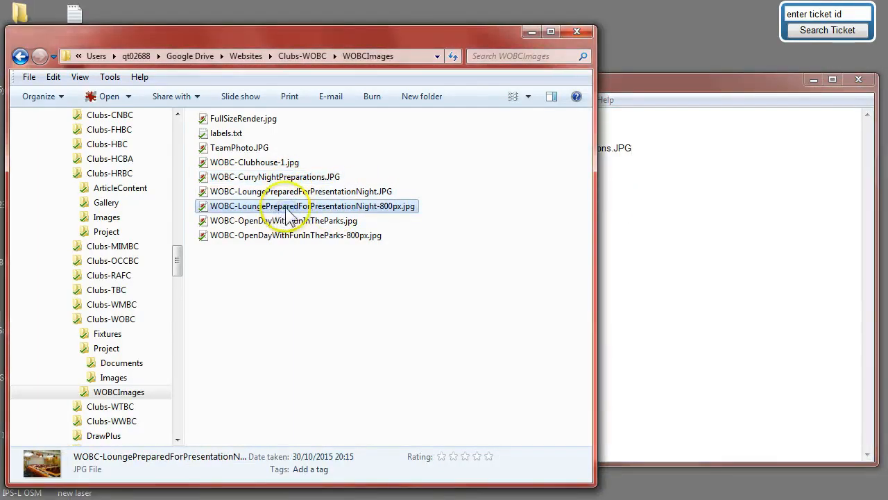
{"action": "left_click", "coordinate": [286, 210]}
{"action": "key", "text": "ctrl+a"}
{"action": "key", "text": "ctrl+c"}
{"action": "left_click", "coordinate": [645, 232]}
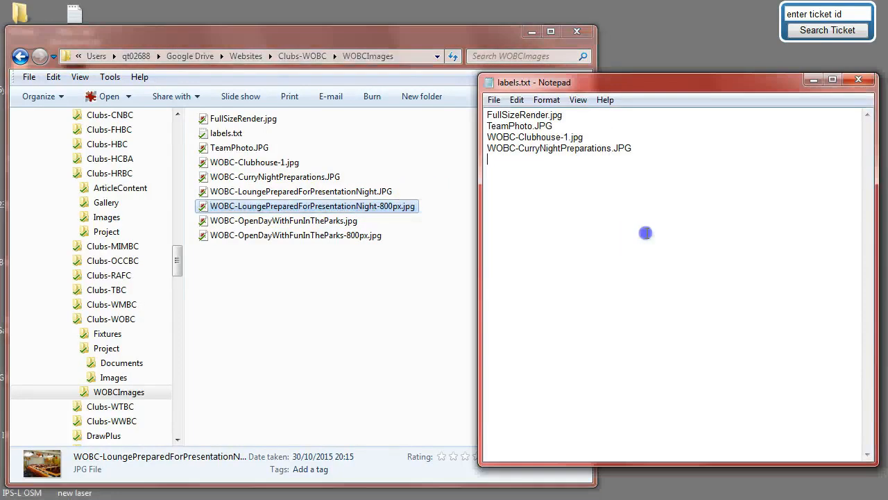
{"action": "key", "text": "ctrl+v"}
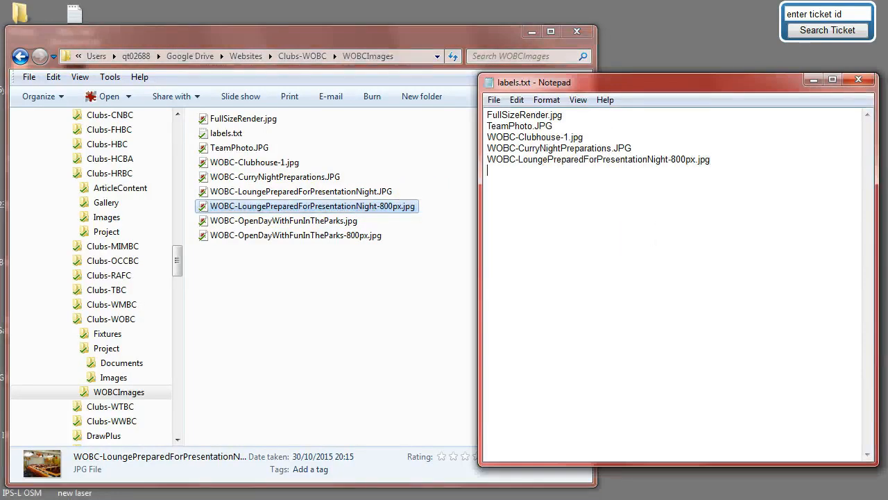
Copy the file name WOBC-OpenDayWithFunInTheParks-800px.jpg onto the next line of labels.txt.
{"action": "left_click", "coordinate": [288, 235]}
{"action": "key", "text": "F2"}
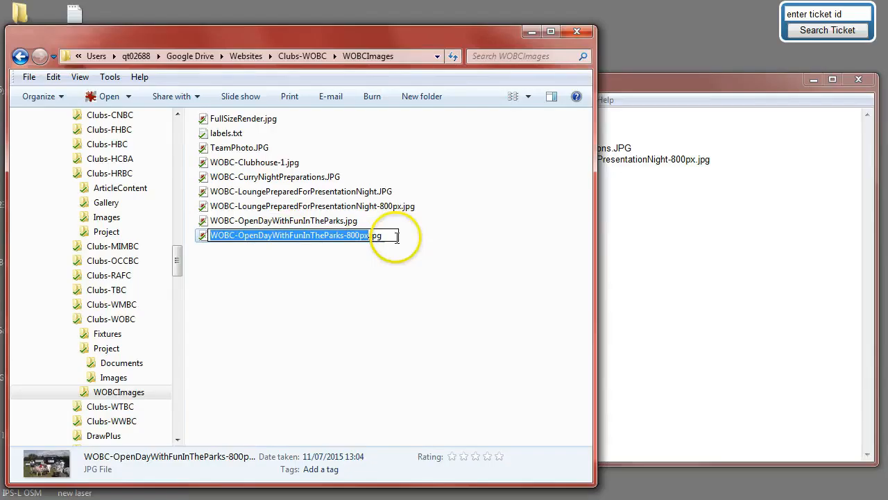
{"action": "key", "text": "ctrl+a"}
{"action": "key", "text": "ctrl+c"}
{"action": "left_click", "coordinate": [628, 229]}
{"action": "key", "text": "ctrl+v"}
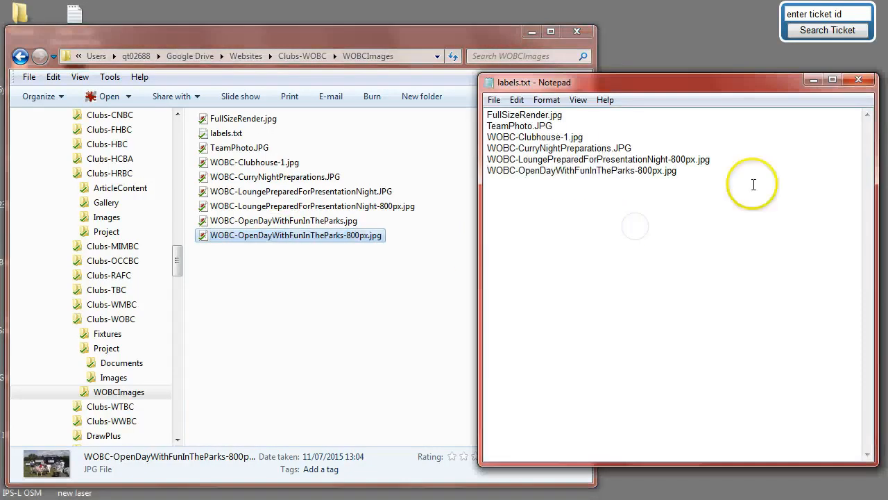
Append a | separator to the end of each of the six file name lines.
{"action": "type", "text": "|"}
{"action": "left_click", "coordinate": [565, 130]}
{"action": "type", "text": "|"}
{"action": "left_click", "coordinate": [588, 137]}
{"action": "type", "text": "|"}
{"action": "left_click", "coordinate": [651, 147]}
{"action": "type", "text": "|"}
{"action": "left_click", "coordinate": [729, 159]}
{"action": "type", "text": "|"}
{"action": "left_click", "coordinate": [732, 172]}
{"action": "type", "text": "|"}
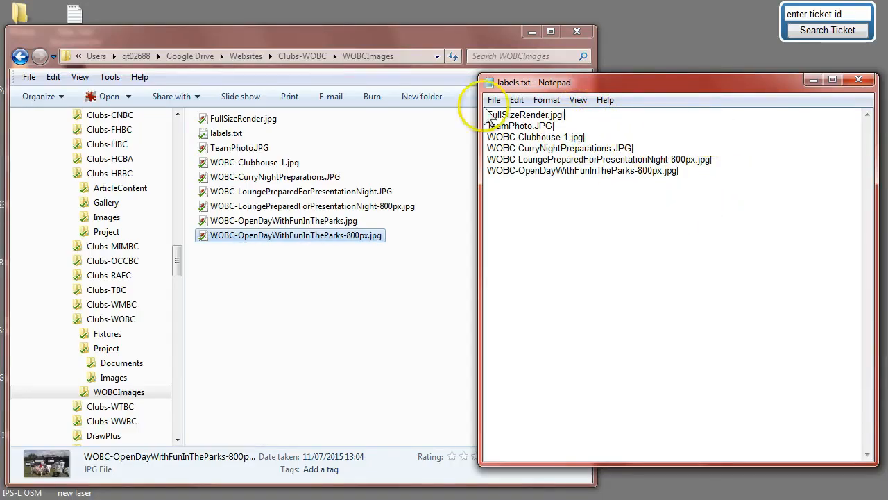
Switch the folder back to icon thumbnails and narrow the Explorer window.
{"action": "left_click", "coordinate": [436, 128]}
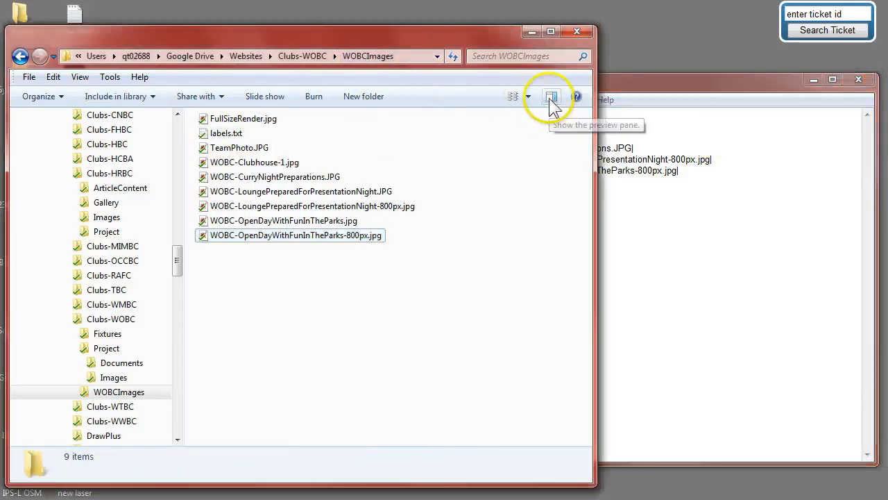
{"action": "left_click", "coordinate": [513, 97]}
{"action": "left_click", "coordinate": [513, 97]}
{"action": "left_click", "coordinate": [513, 97]}
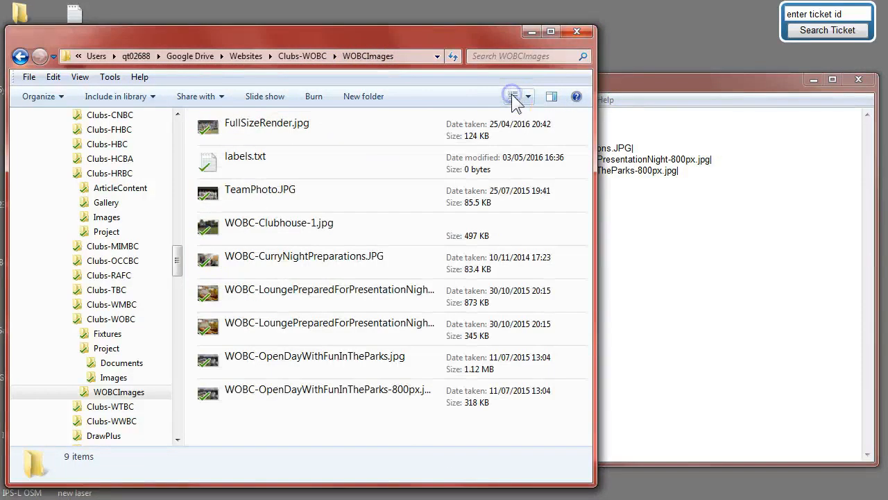
{"action": "left_click", "coordinate": [514, 97]}
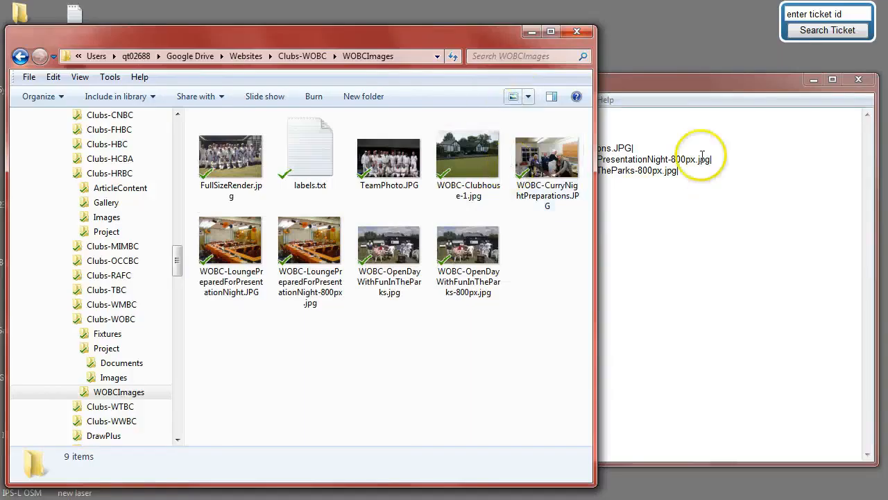
{"action": "left_click_drag", "start_coordinate": [595, 161], "coordinate": [473, 168]}
Add the captions Member Group Photo and Team Photo after the first two file names.
{"action": "left_click", "coordinate": [640, 135]}
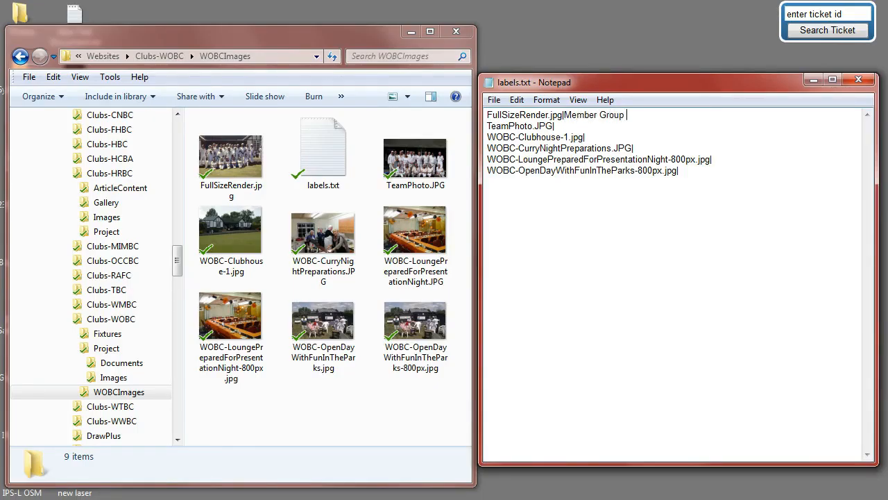
{"action": "type", "text": "oto"}
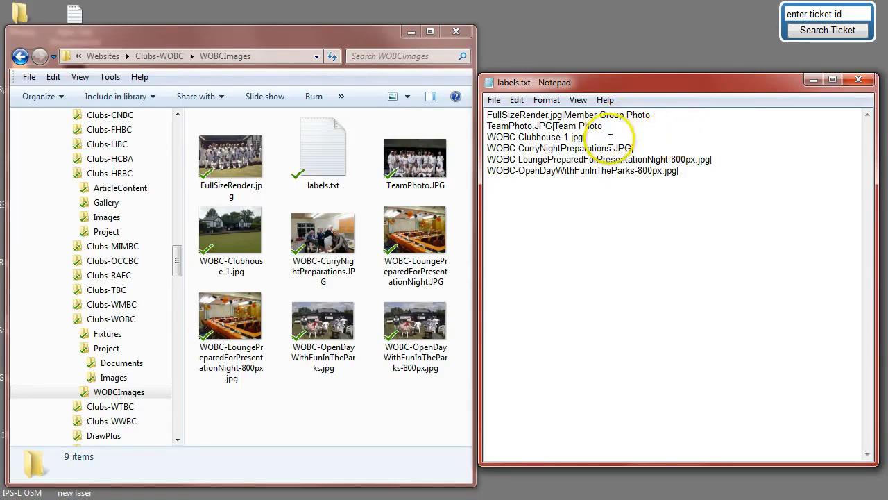
{"action": "left_click", "coordinate": [672, 140]}
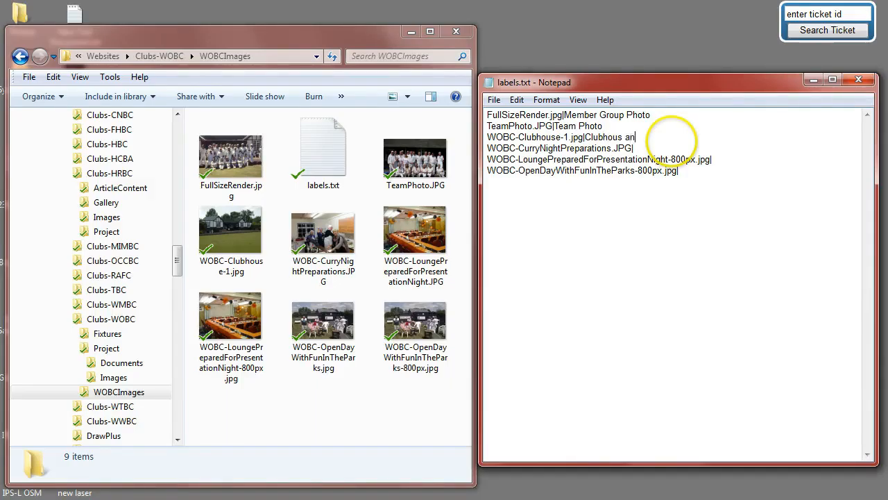
Add captions Clubhous and Green, Preparing fo the Curry Evening Meal, and Ready for Presentation Night to the next three lines.
{"action": "left_click", "coordinate": [745, 145]}
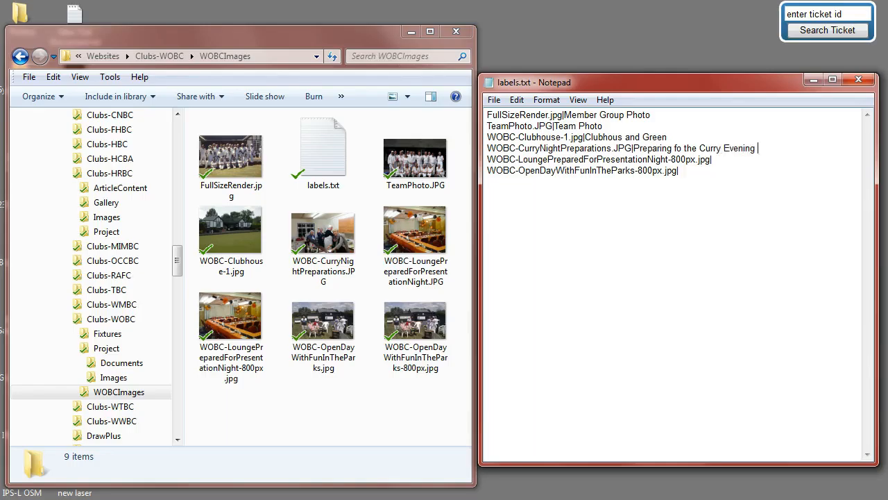
{"action": "left_click", "coordinate": [732, 160]}
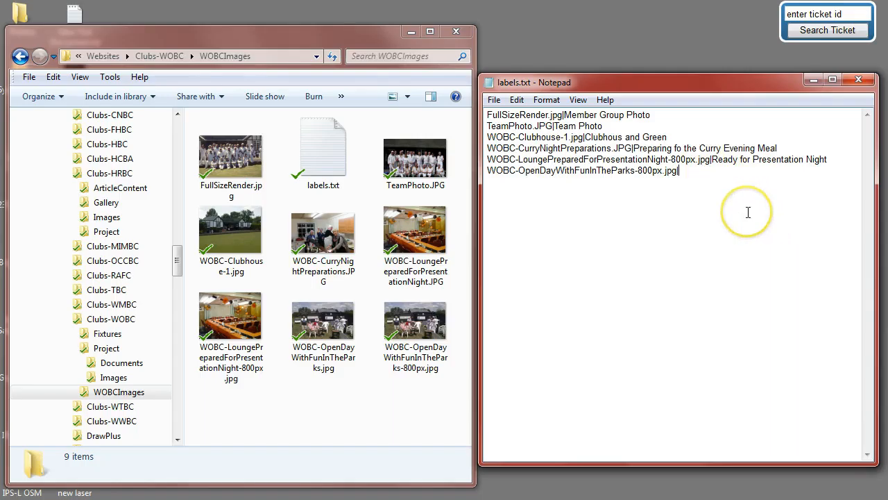
Add the caption Open Day with Fun in the Parks after the last file name.
{"action": "type", "text": "Open Day with Fun in the Park"}
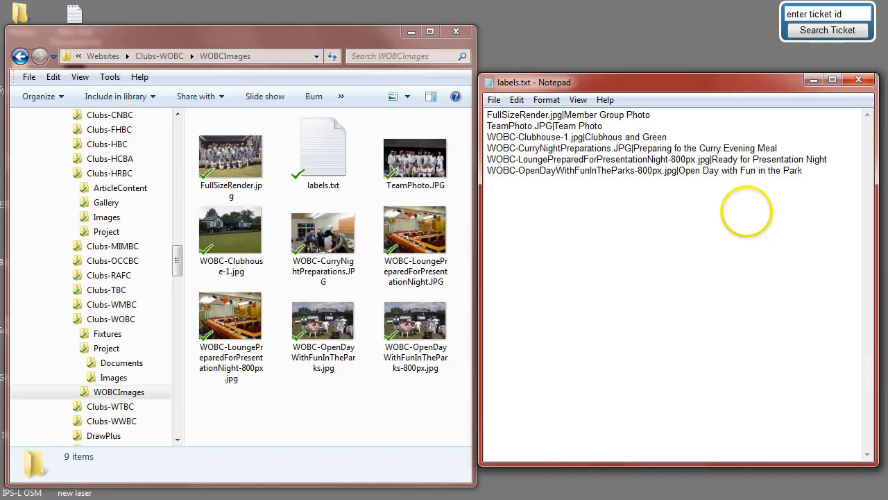
{"action": "type", "text": "s"}
{"action": "left_click", "coordinate": [743, 230]}
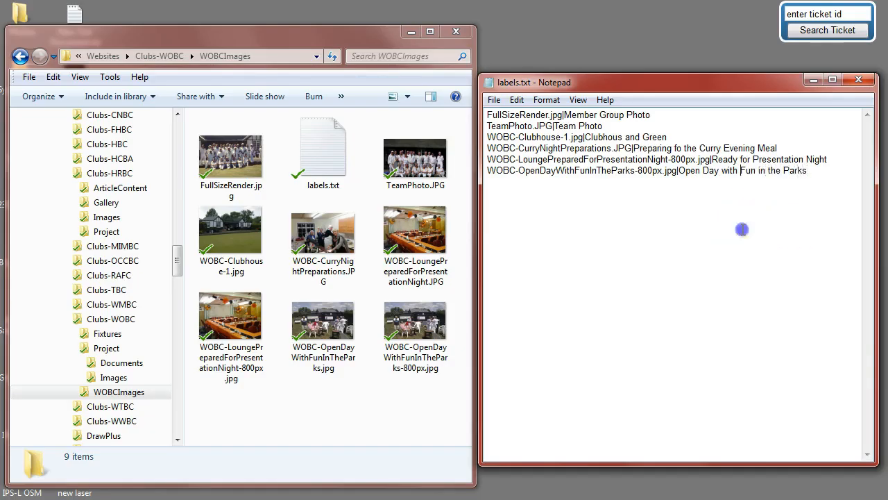
Save labels.txt, close Notepad and close the WOBCImages folder window.
{"action": "left_click", "coordinate": [493, 100]}
{"action": "left_click", "coordinate": [511, 145]}
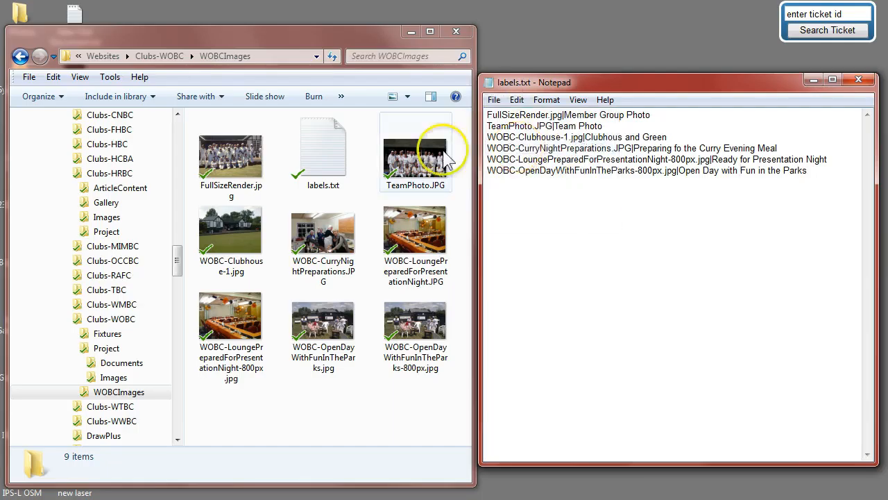
{"action": "left_click", "coordinate": [858, 83]}
{"action": "left_click_drag", "start_coordinate": [251, 50], "coordinate": [264, 34]}
{"action": "left_click", "coordinate": [426, 23]}
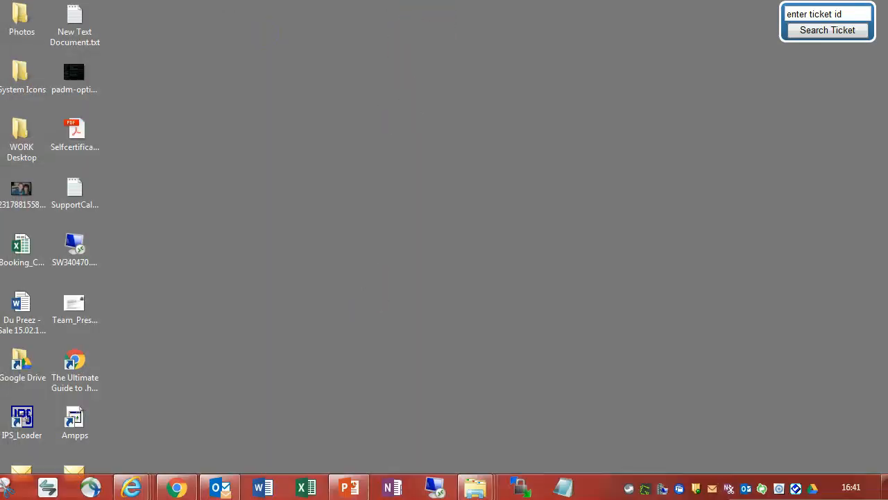
Open the website's Media Manager and browse into the Gallery / WestOxfordBCImages folder.
{"action": "left_click", "coordinate": [176, 486]}
{"action": "scroll", "coordinate": [309, 285], "scroll_direction": "down", "scroll_amount": 3}
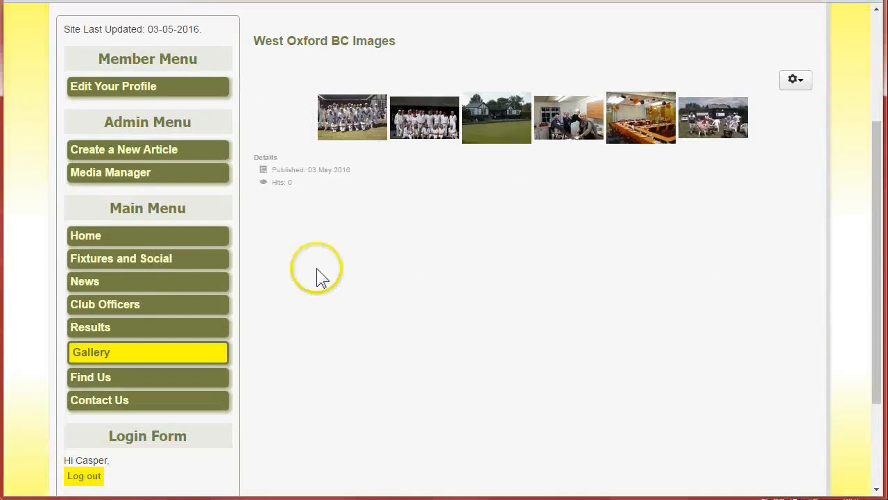
{"action": "left_click", "coordinate": [108, 175]}
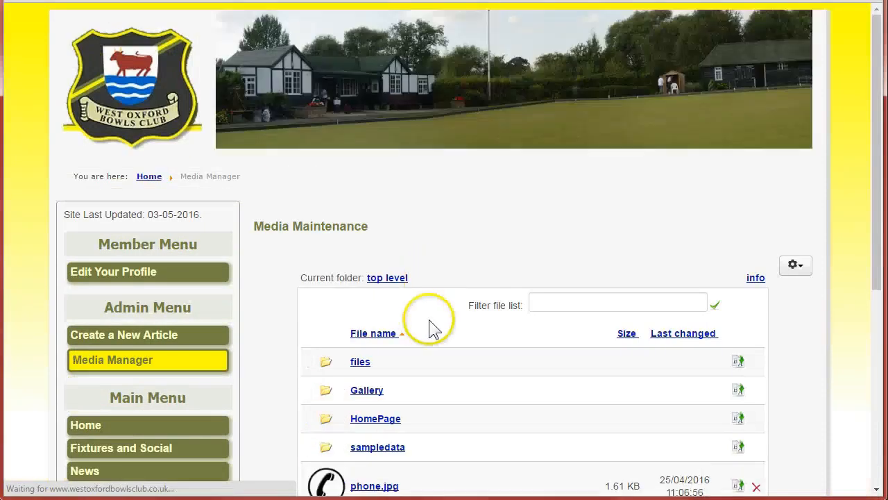
{"action": "scroll", "coordinate": [430, 326], "scroll_direction": "down", "scroll_amount": 3}
{"action": "left_click", "coordinate": [362, 206]}
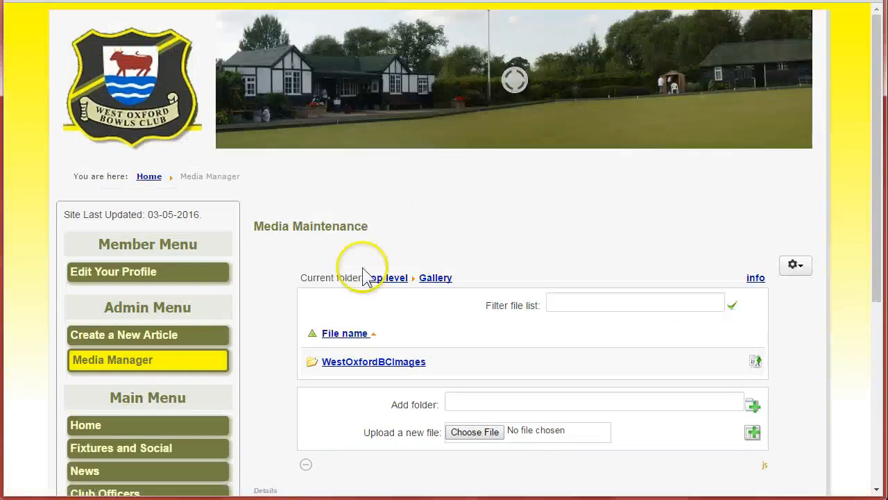
{"action": "scroll", "coordinate": [270, 282], "scroll_direction": "down", "scroll_amount": 2}
{"action": "left_click", "coordinate": [376, 225]}
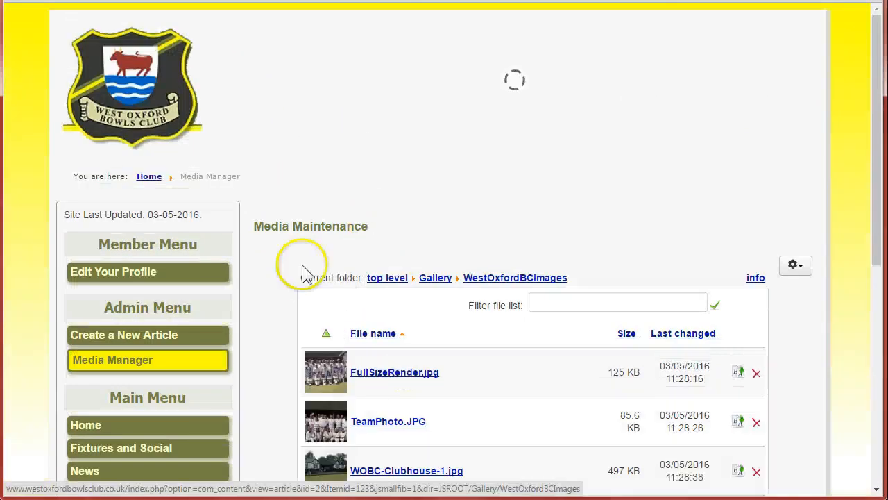
Upload labels.txt from the local WOBCImages folder into the WestOxfordBCImages media folder.
{"action": "scroll", "coordinate": [281, 287], "scroll_direction": "down", "scroll_amount": 6}
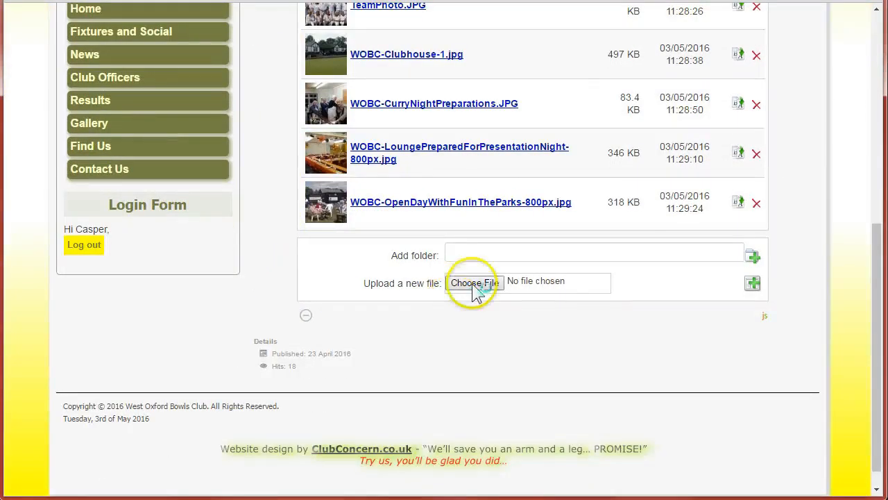
{"action": "left_click", "coordinate": [475, 284]}
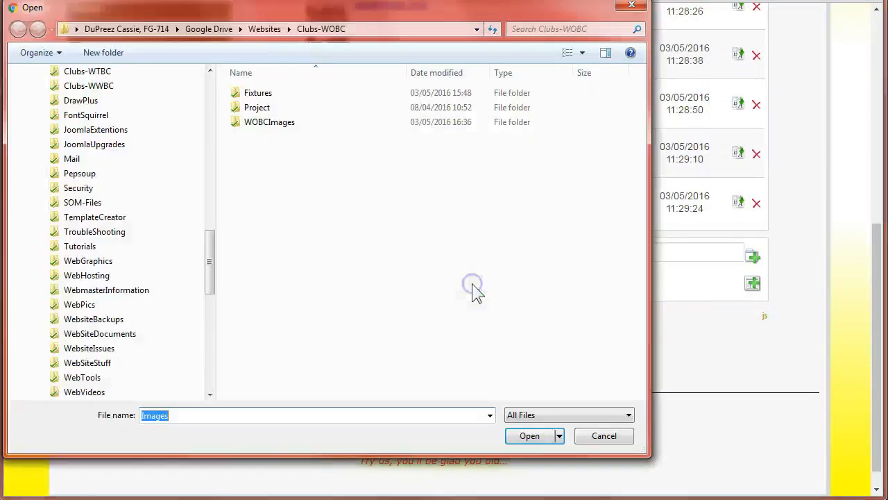
{"action": "double_click", "coordinate": [261, 128]}
{"action": "left_click", "coordinate": [343, 114]}
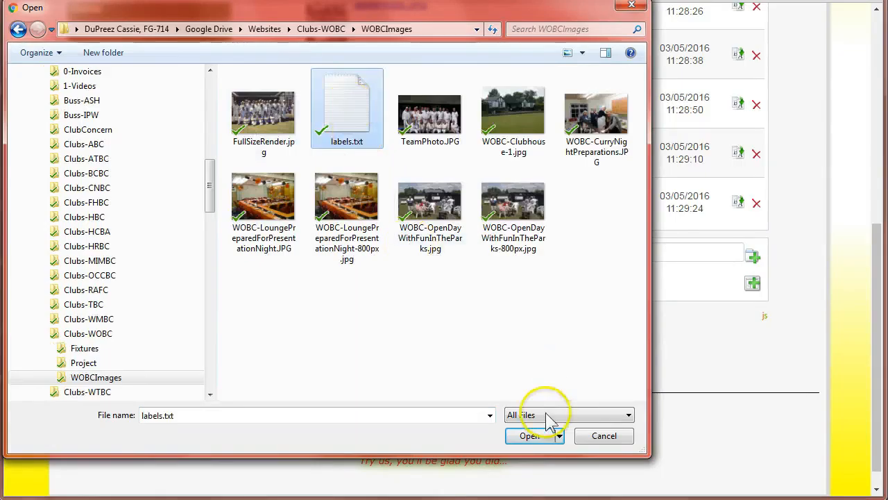
{"action": "left_click", "coordinate": [533, 436]}
{"action": "left_click", "coordinate": [753, 285]}
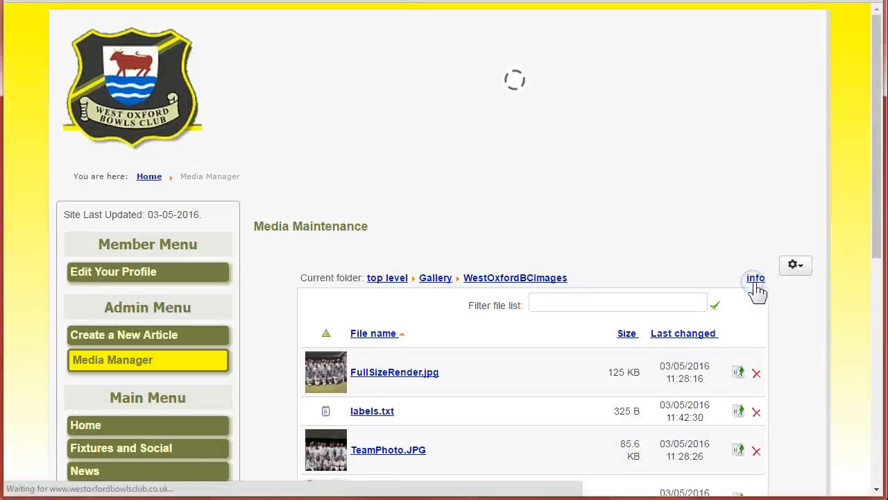
Open the Gallery page and view the first photo in the lightbox.
{"action": "scroll", "coordinate": [267, 327], "scroll_direction": "down", "scroll_amount": 3}
{"action": "scroll", "coordinate": [268, 327], "scroll_direction": "up", "scroll_amount": 3}
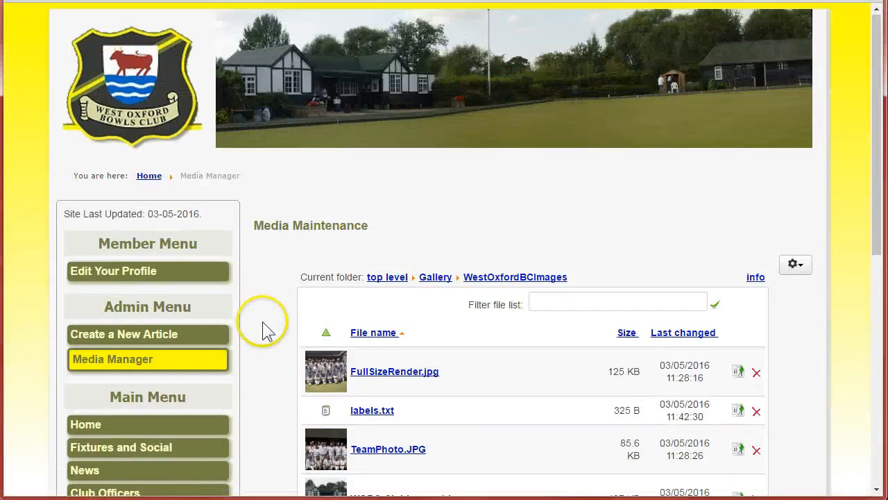
{"action": "scroll", "coordinate": [268, 317], "scroll_direction": "down", "scroll_amount": 3}
{"action": "left_click", "coordinate": [87, 357]}
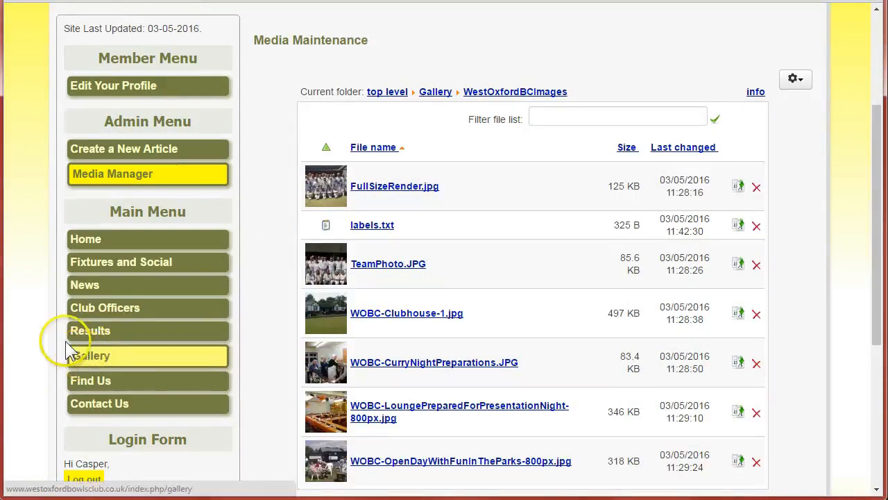
{"action": "scroll", "coordinate": [26, 267], "scroll_direction": "down", "scroll_amount": 3}
{"action": "left_click", "coordinate": [353, 119]}
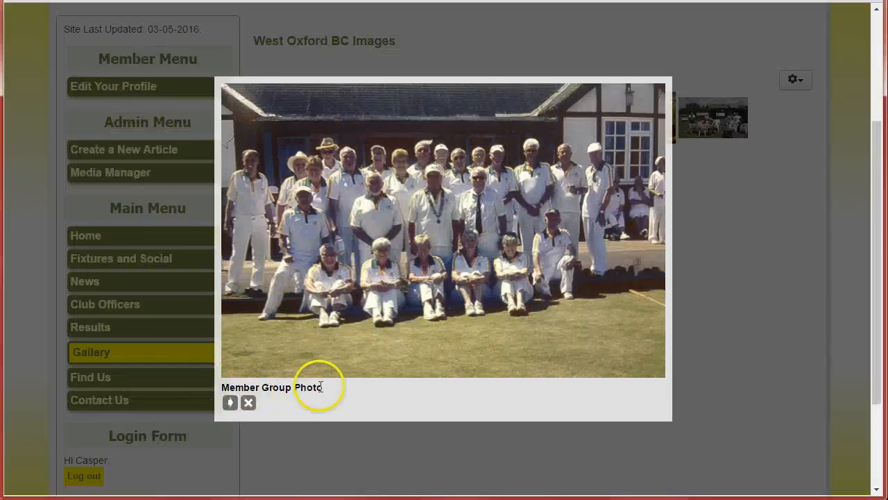
Step through every gallery photo in the lightbox to check its caption, then close the lightbox.
{"action": "left_click", "coordinate": [230, 404]}
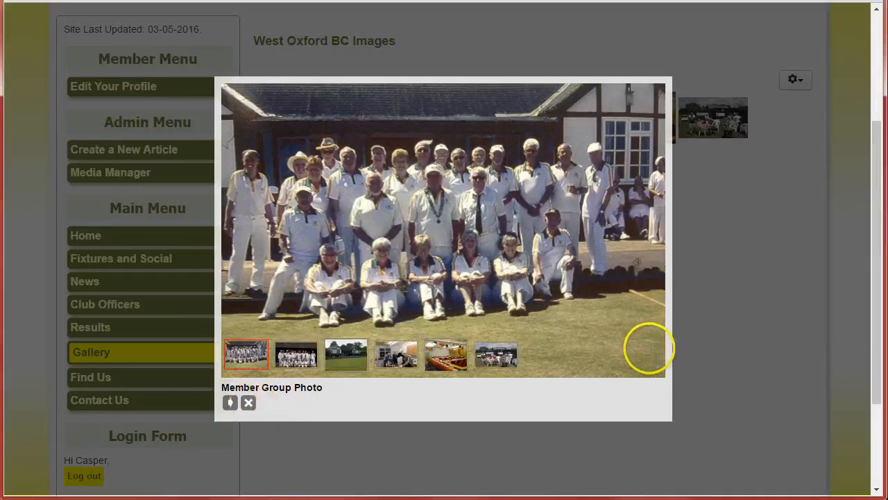
{"action": "left_click", "coordinate": [648, 262]}
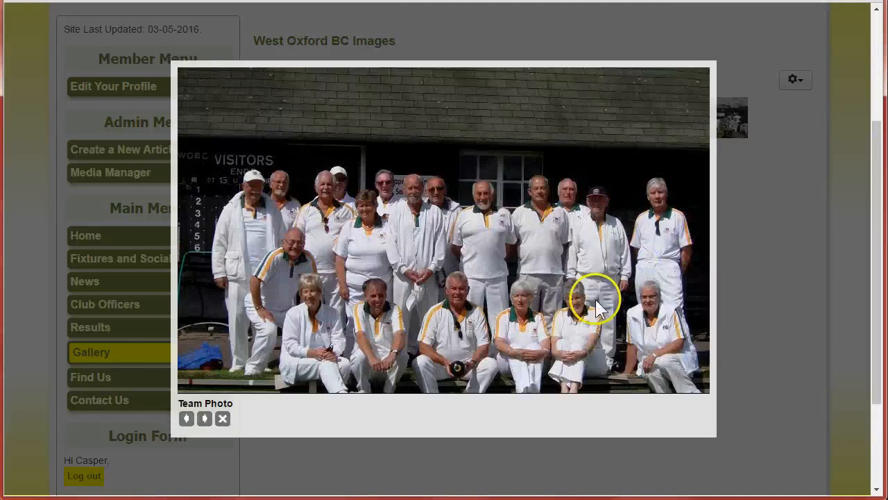
{"action": "left_click", "coordinate": [688, 289]}
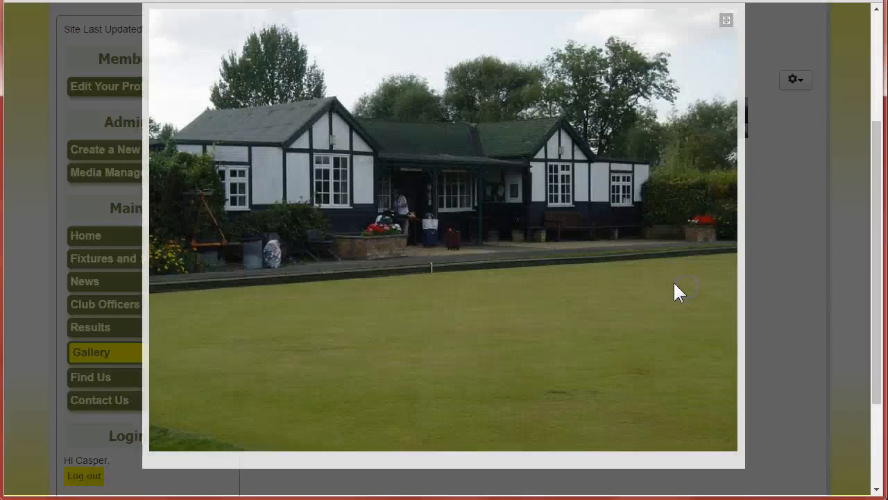
{"action": "left_click", "coordinate": [715, 361]}
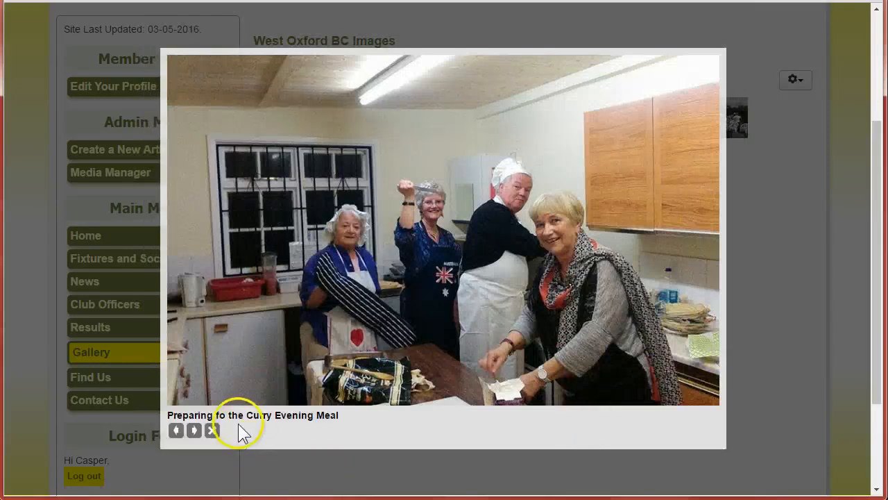
{"action": "left_click", "coordinate": [698, 311]}
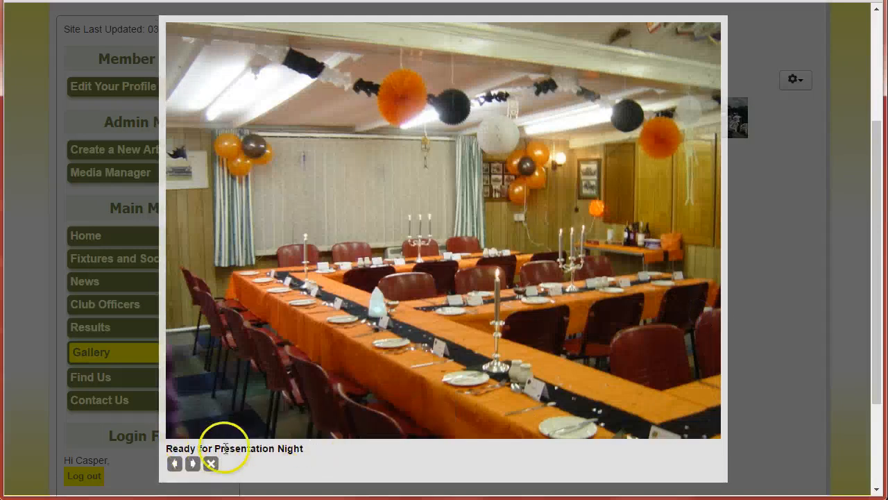
{"action": "left_click", "coordinate": [698, 350]}
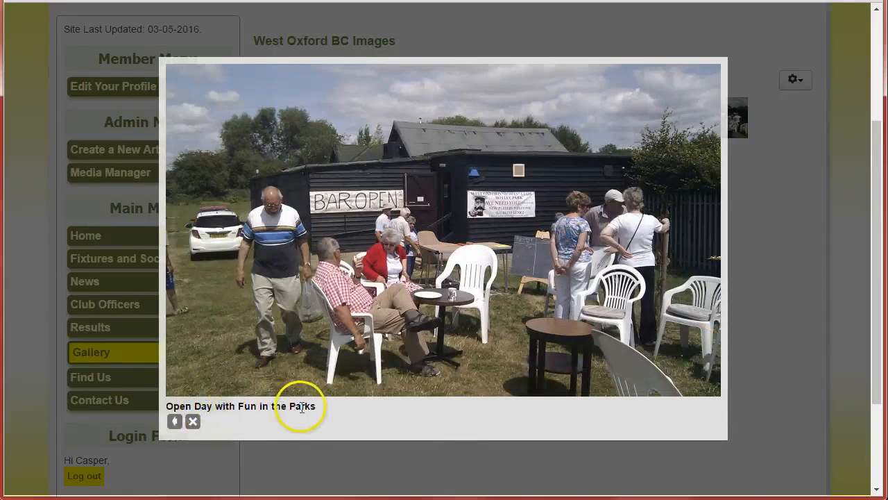
{"action": "left_click", "coordinate": [790, 332]}
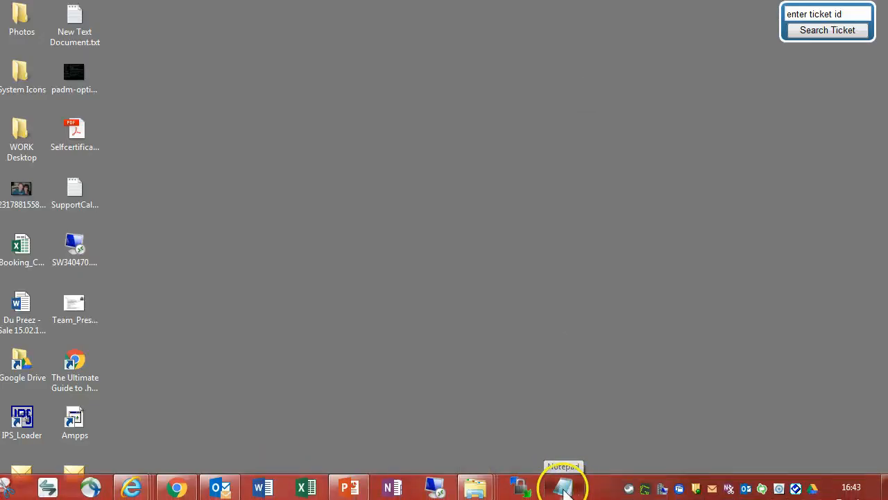
Reopen labels.txt and correct the captions to Clubhouse and Green and Preparing for the Curry Night.
{"action": "right_click", "coordinate": [565, 490]}
{"action": "left_click", "coordinate": [385, 420]}
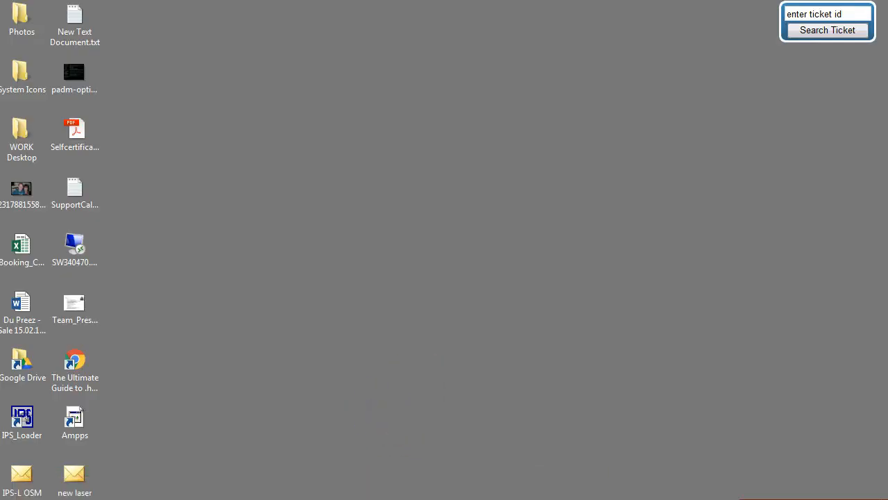
{"action": "mouse_move", "coordinate": [479, 489]}
{"action": "left_click", "coordinate": [326, 415]}
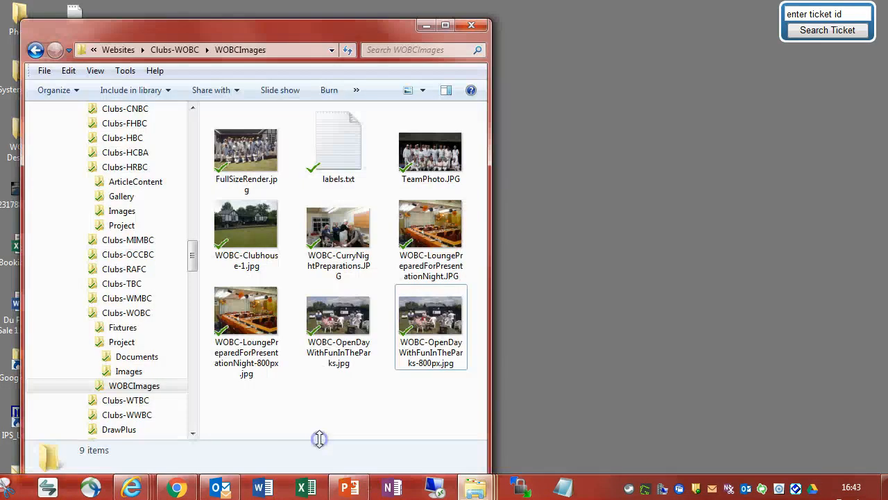
{"action": "double_click", "coordinate": [340, 133]}
{"action": "left_click", "coordinate": [591, 111]}
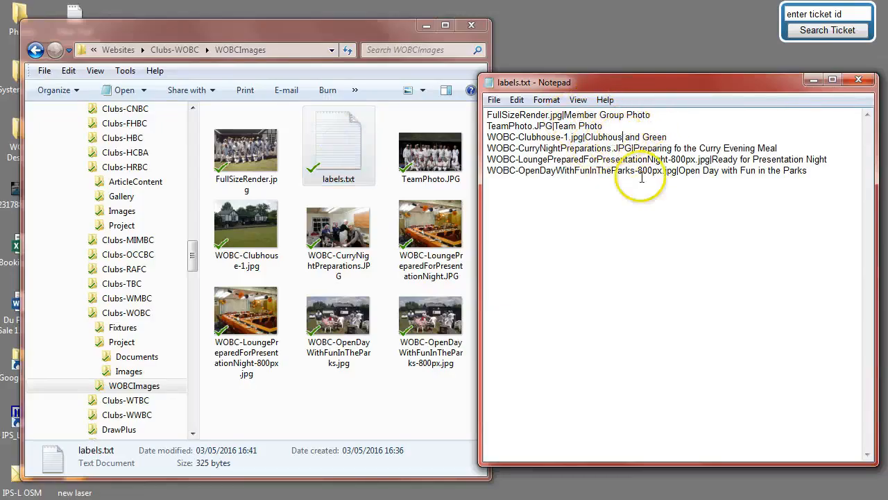
{"action": "type", "text": "e"}
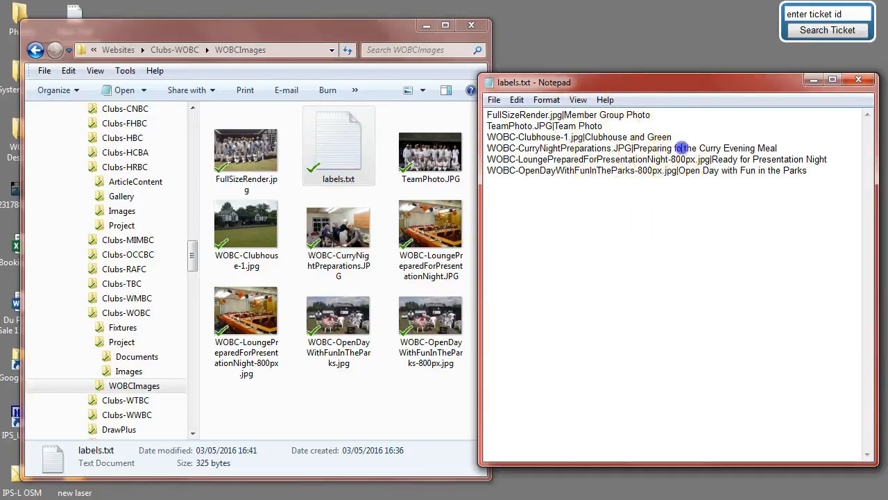
{"action": "type", "text": "r"}
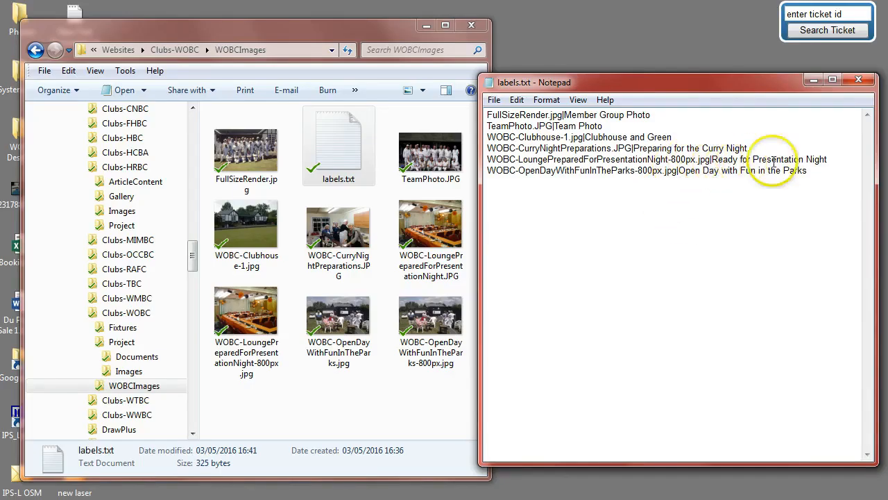
Save labels.txt, close Notepad and close the folder window.
{"action": "left_click", "coordinate": [494, 100]}
{"action": "left_click", "coordinate": [525, 150]}
{"action": "left_click", "coordinate": [858, 80]}
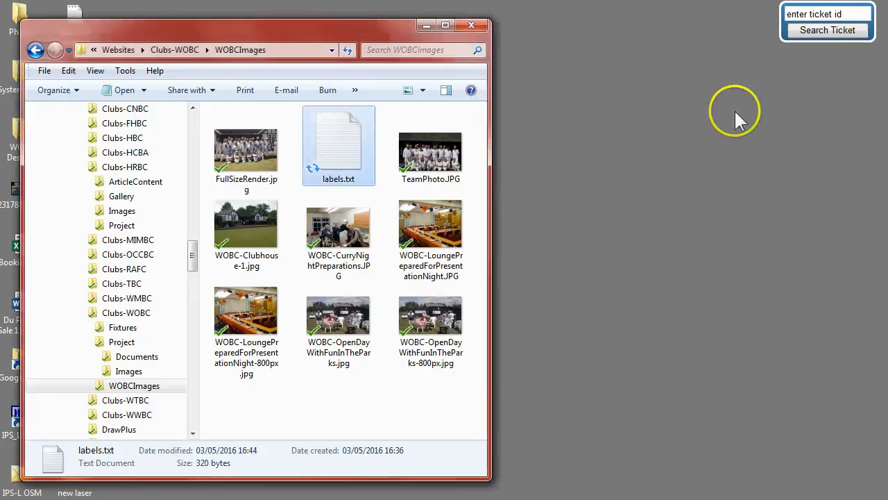
{"action": "left_click", "coordinate": [426, 26]}
Return to the Media Manager and open the Gallery / WestOxfordBCImages folder.
{"action": "left_click", "coordinate": [178, 487]}
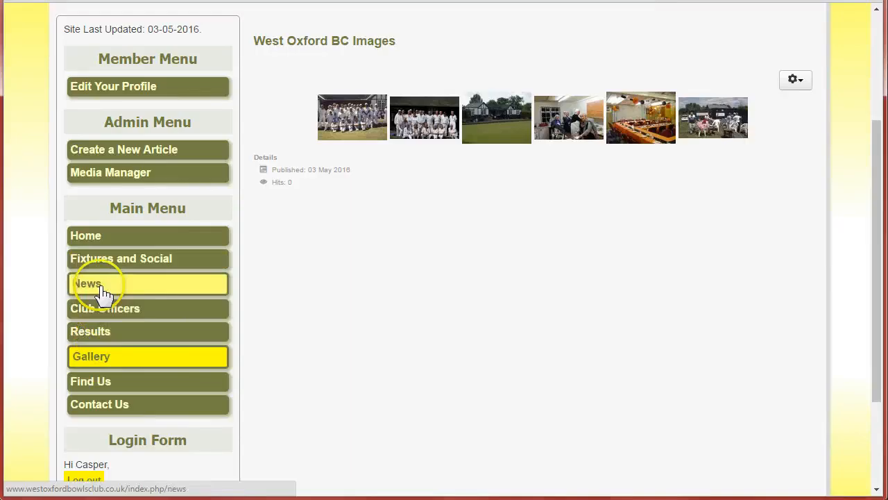
{"action": "left_click", "coordinate": [115, 177]}
{"action": "scroll", "coordinate": [587, 254], "scroll_direction": "down", "scroll_amount": 3}
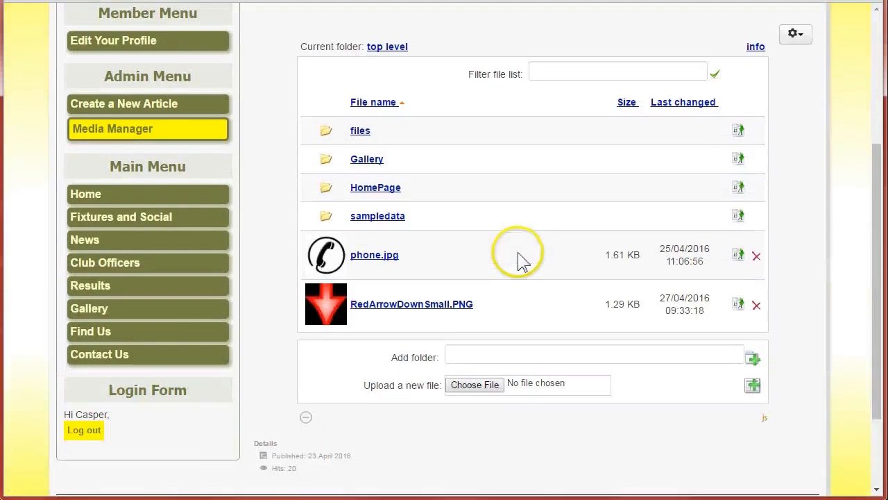
{"action": "left_click", "coordinate": [364, 164]}
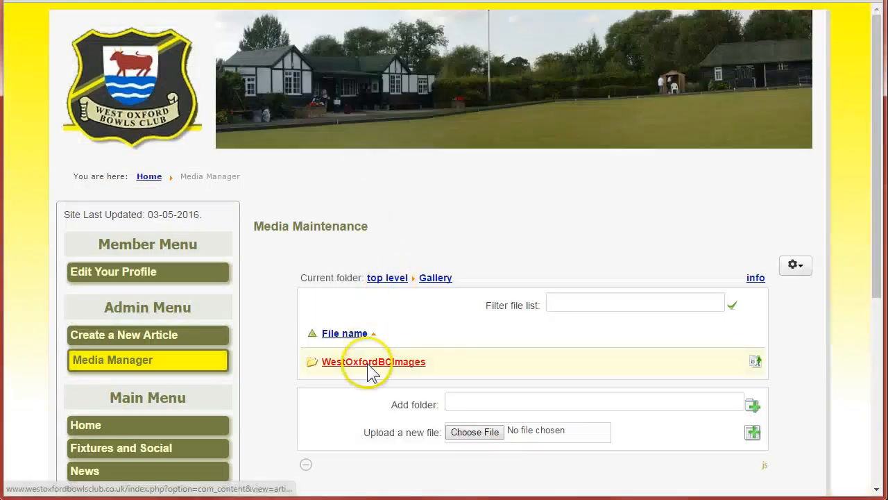
{"action": "left_click", "coordinate": [367, 362]}
{"action": "scroll", "coordinate": [288, 295], "scroll_direction": "down", "scroll_amount": 3}
{"action": "scroll", "coordinate": [288, 295], "scroll_direction": "down", "scroll_amount": 3}
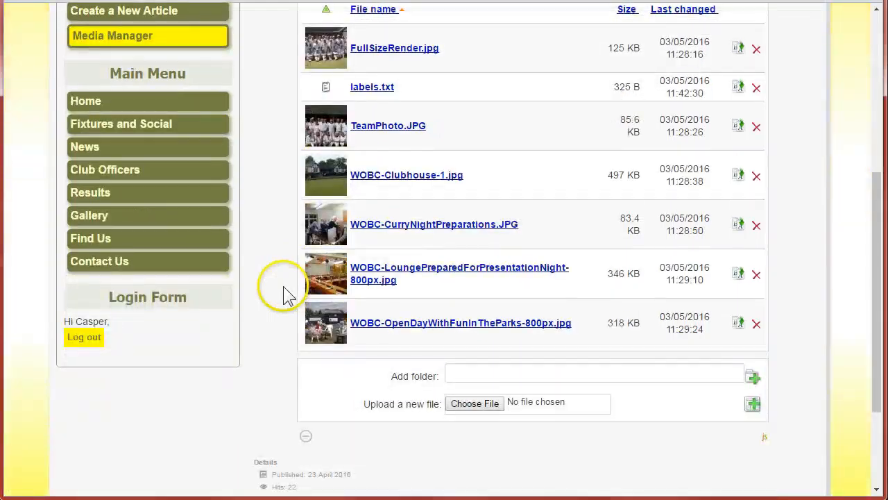
Upload the corrected labels.txt and choose to override the existing file with the new version.
{"action": "left_click", "coordinate": [483, 406]}
{"action": "left_click", "coordinate": [352, 115]}
{"action": "left_click", "coordinate": [530, 434]}
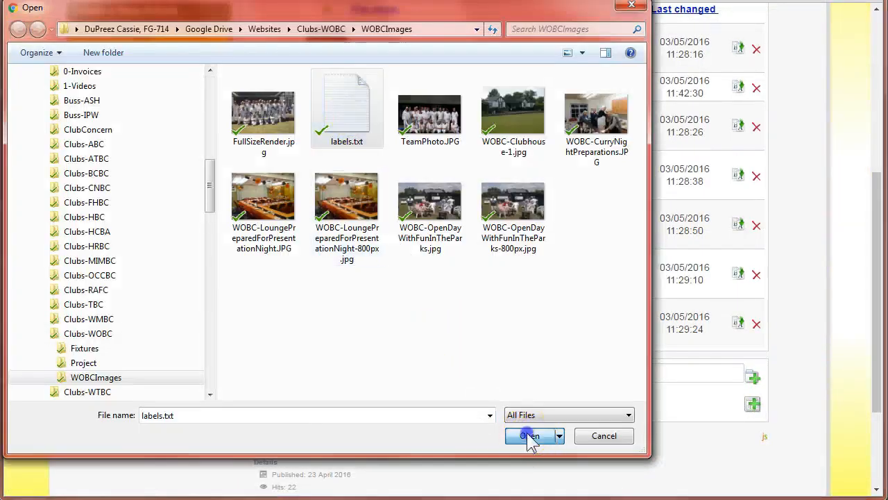
{"action": "left_click", "coordinate": [753, 405]}
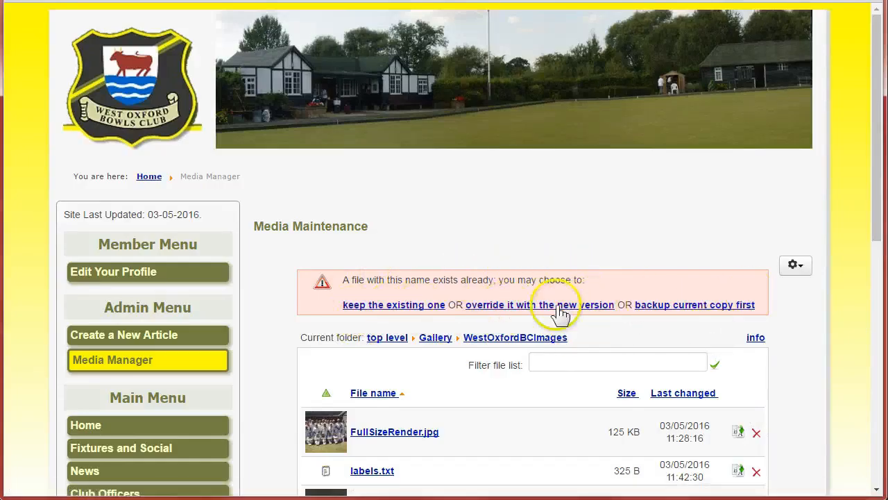
{"action": "left_click", "coordinate": [529, 306]}
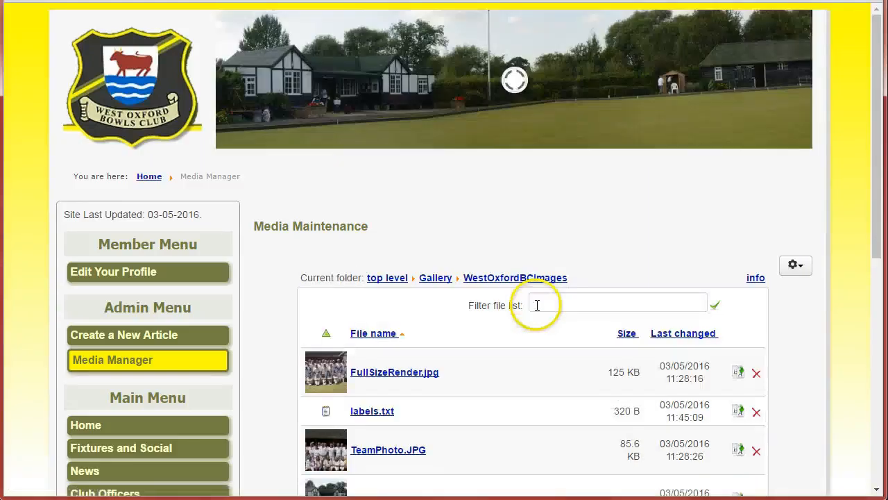
Open the Gallery page and view the Curry Night preparations photo to check its caption, then close the viewer.
{"action": "scroll", "coordinate": [28, 306], "scroll_direction": "down", "scroll_amount": 3}
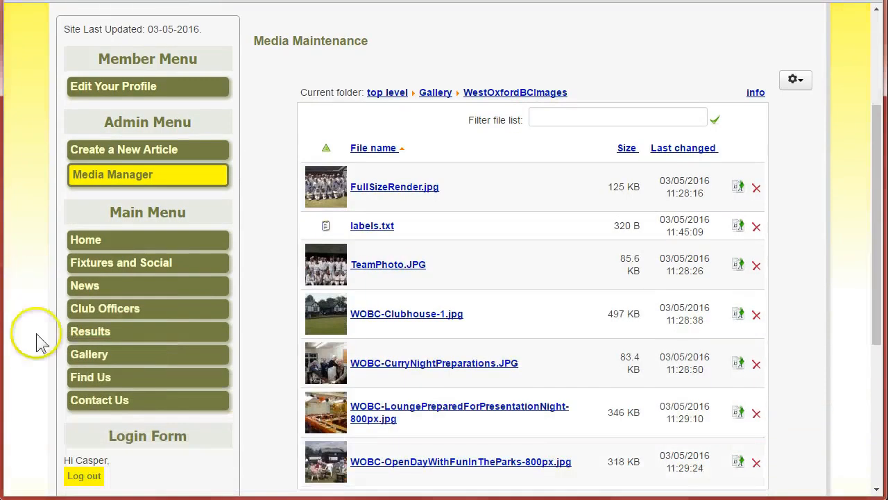
{"action": "left_click", "coordinate": [91, 358]}
{"action": "scroll", "coordinate": [34, 281], "scroll_direction": "down", "scroll_amount": 2}
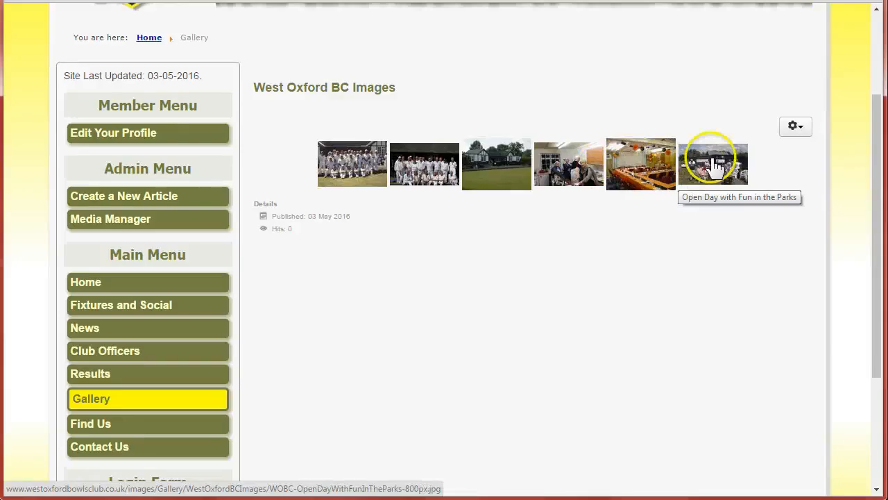
{"action": "left_click", "coordinate": [569, 161]}
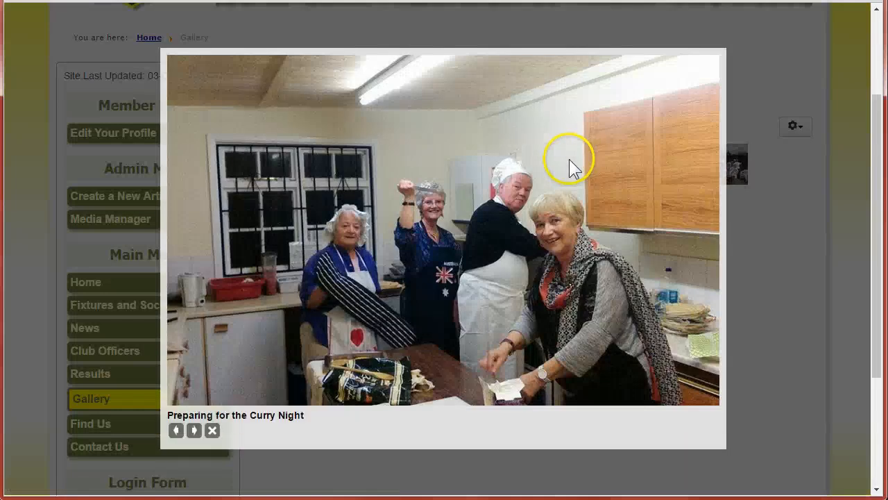
{"action": "left_click", "coordinate": [212, 432]}
Log out of the website and go back to the Home page.
{"action": "scroll", "coordinate": [490, 333], "scroll_direction": "down", "scroll_amount": 3}
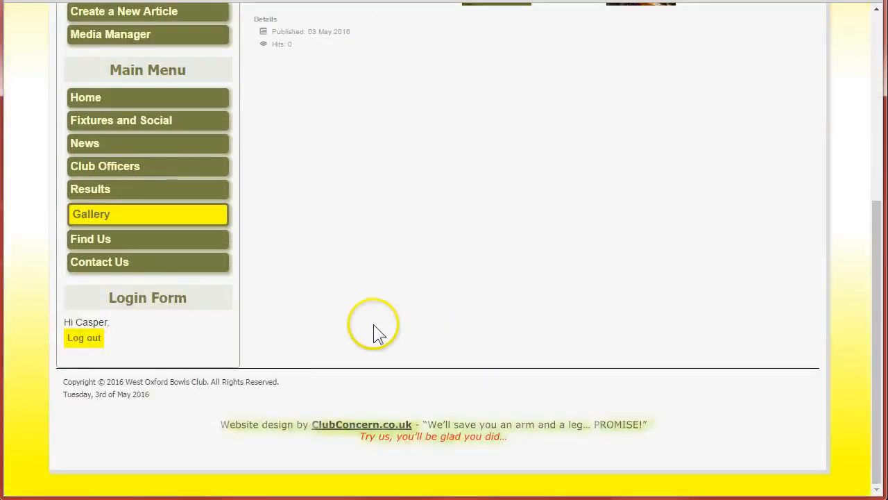
{"action": "left_click", "coordinate": [84, 340]}
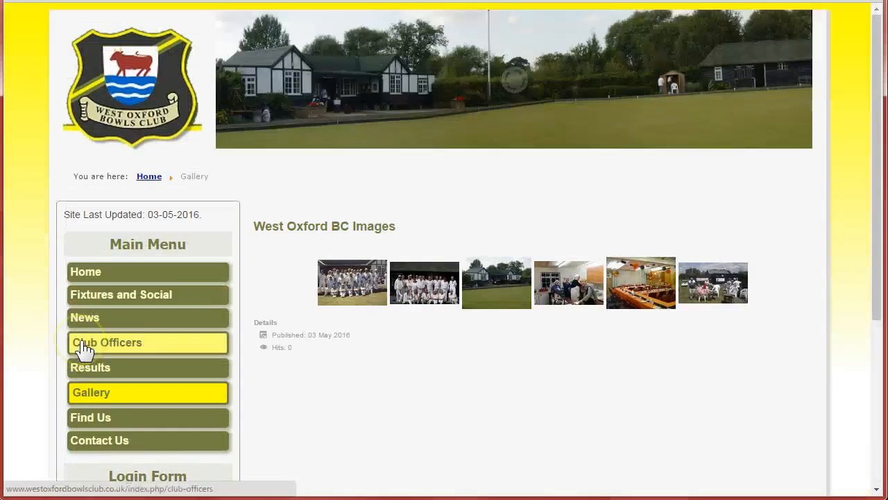
{"action": "scroll", "coordinate": [29, 256], "scroll_direction": "down", "scroll_amount": 3}
{"action": "scroll", "coordinate": [30, 256], "scroll_direction": "up", "scroll_amount": 3}
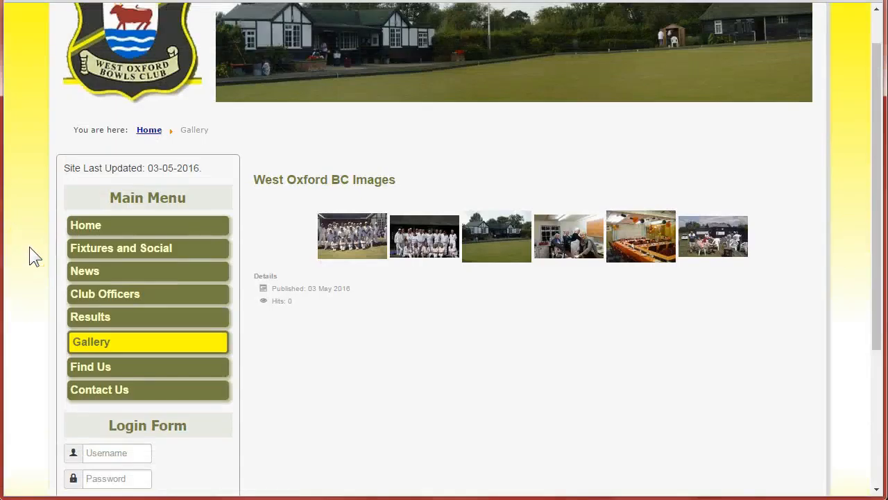
{"action": "scroll", "coordinate": [30, 254], "scroll_direction": "up", "scroll_amount": 1}
{"action": "left_click", "coordinate": [88, 273]}
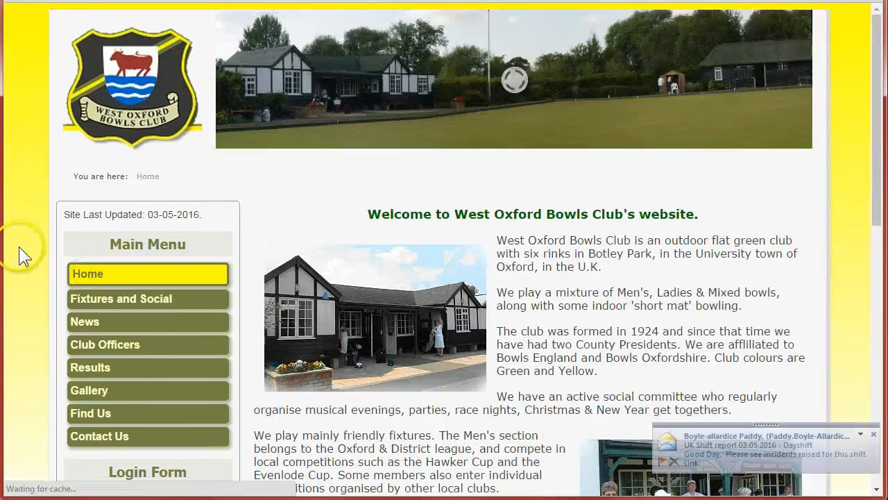